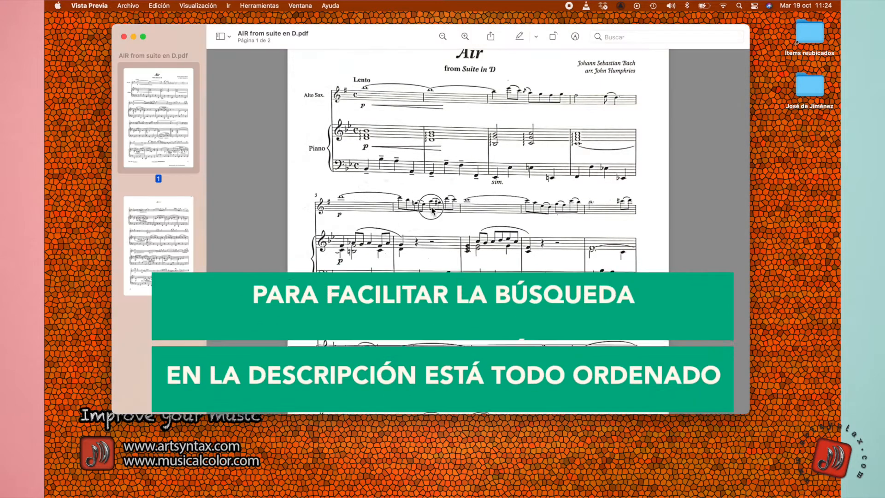
Review the first page of the Air PDF score, then switch to the score in MuseScore
click(487, 275)
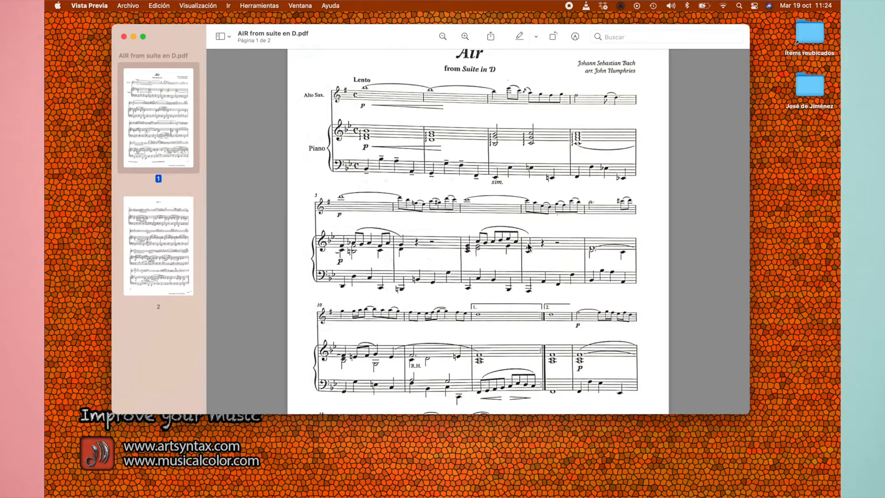
scroll(517, 272, down, 2)
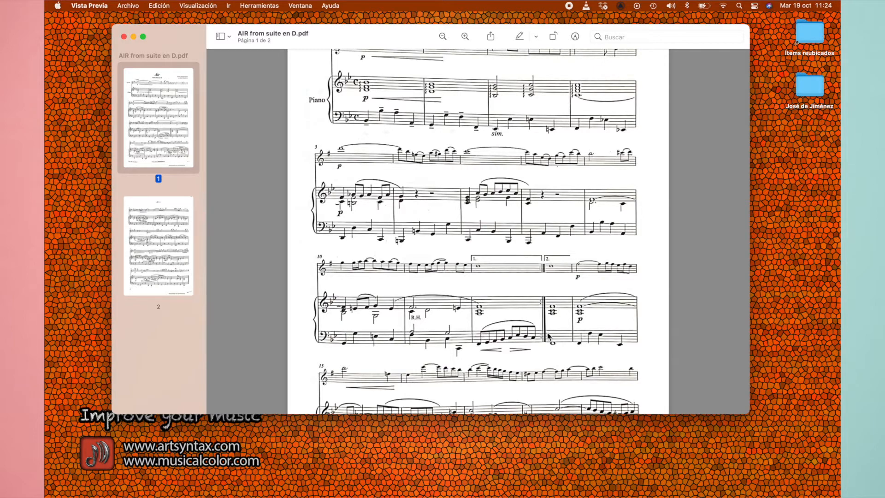
scroll(523, 296, up, 2)
scroll(522, 297, down, 1)
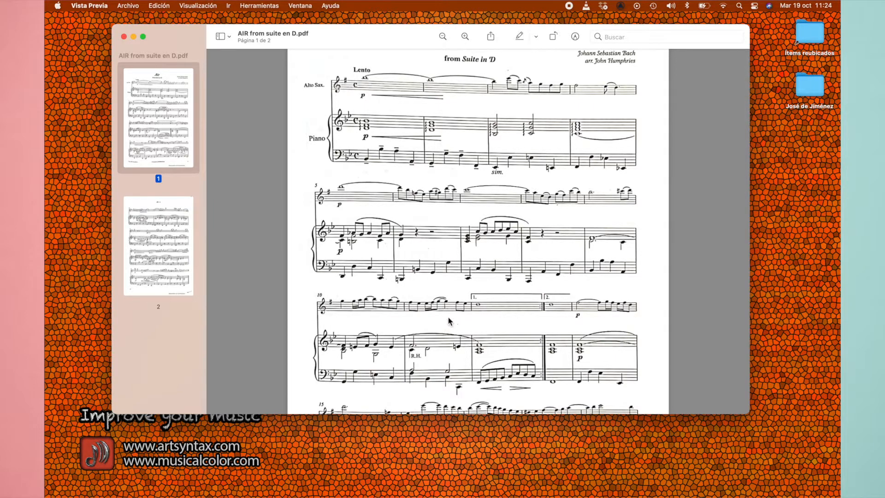
scroll(449, 321, up, 2)
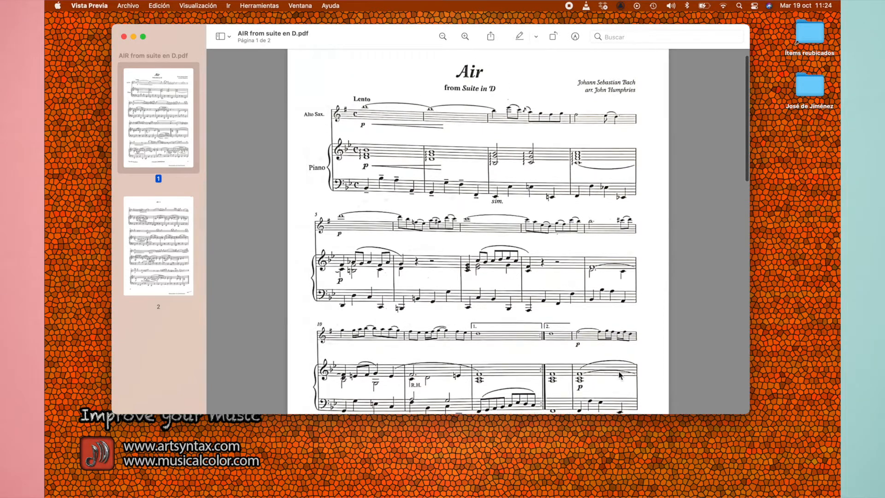
mouse_move(756, 491)
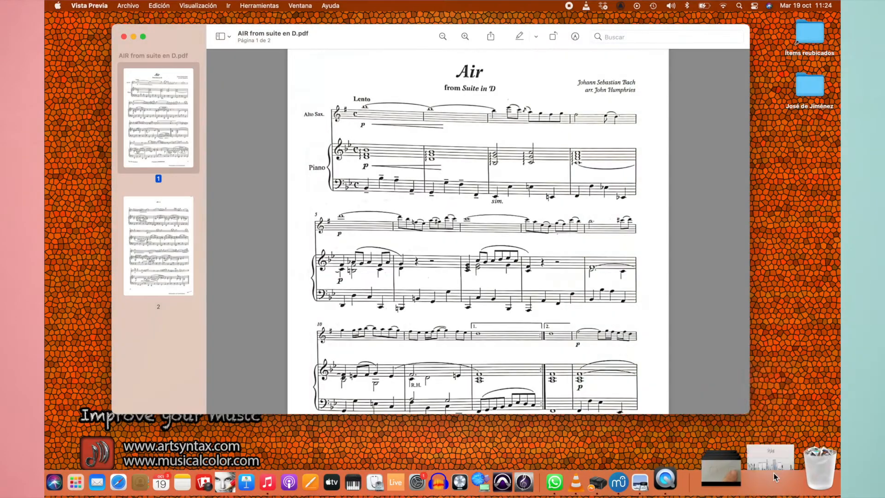
click(758, 479)
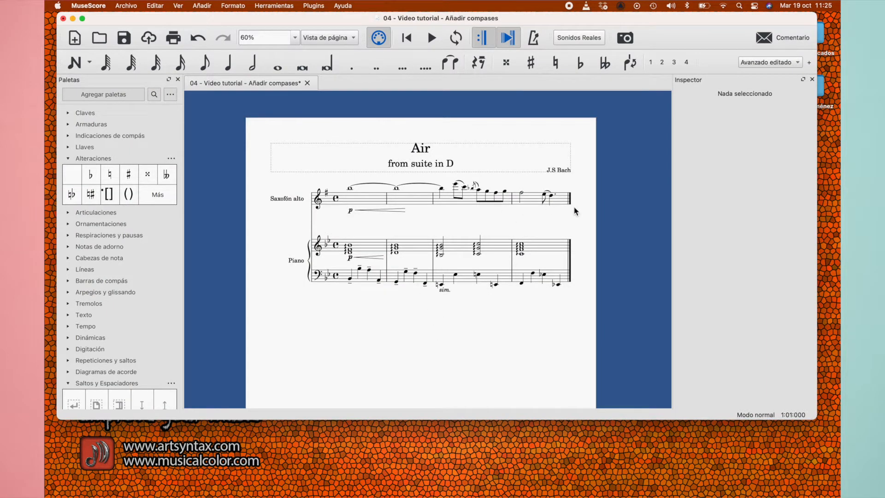
Go back to the Air PDF in Preview to check the measures after the first system, then return to MuseScore
key(ctrl+Up)
click(264, 195)
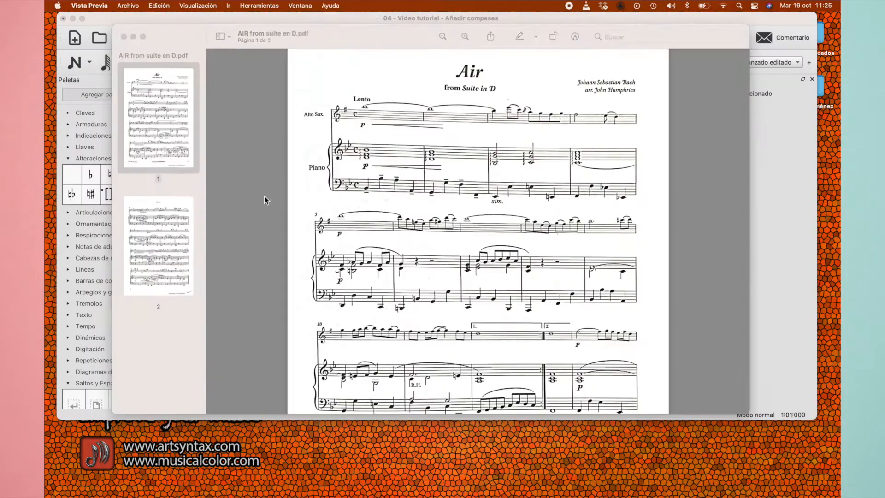
scroll(374, 255, down, 2)
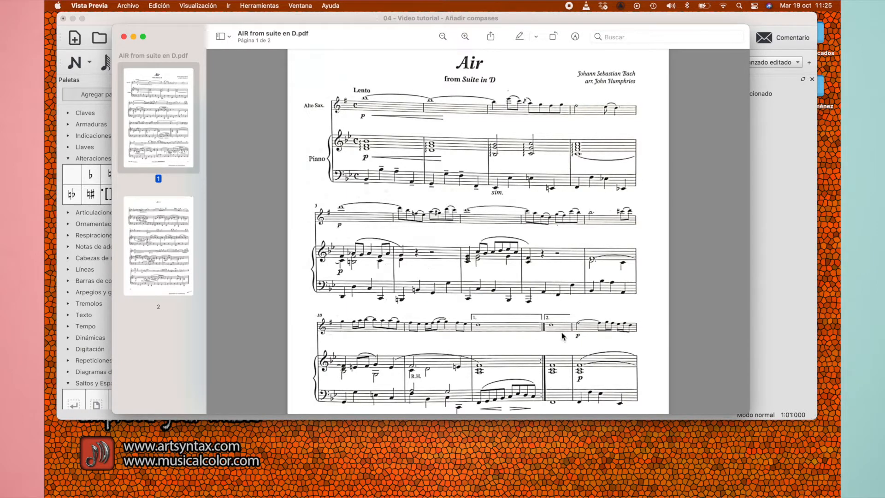
click(126, 17)
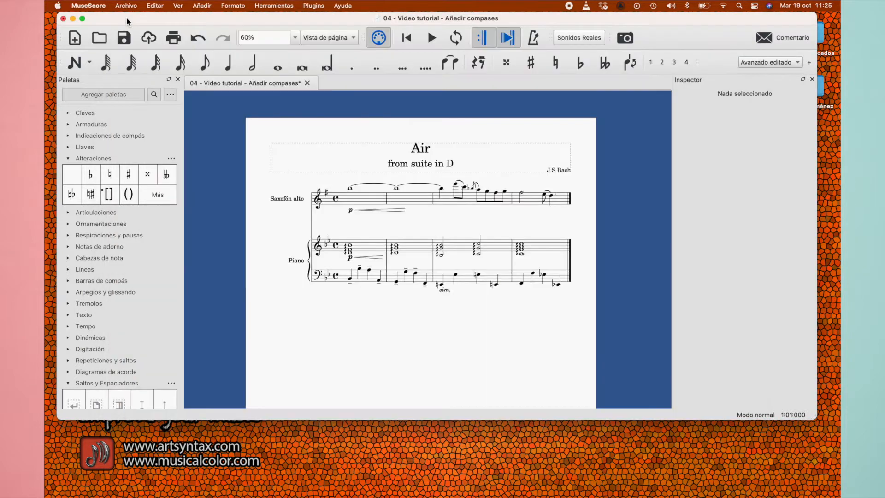
Insert a single empty measure before the third measure of the alto saxophone staff, then undo the insertion
click(471, 200)
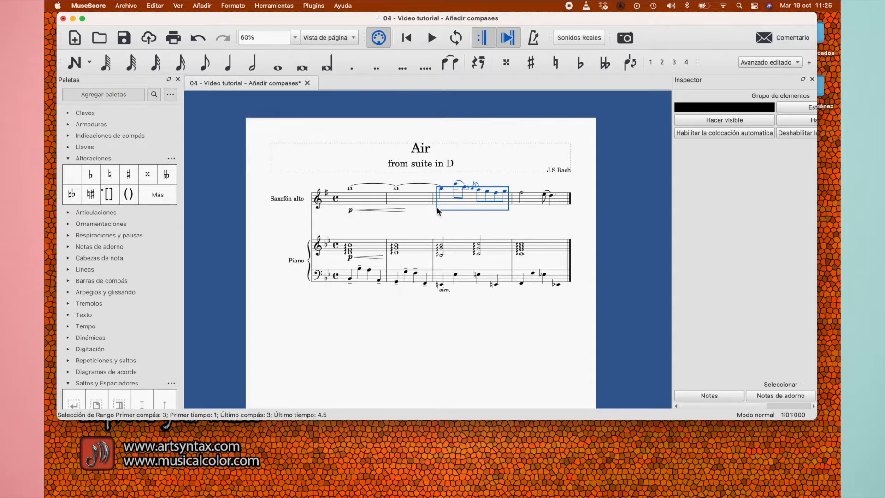
click(201, 7)
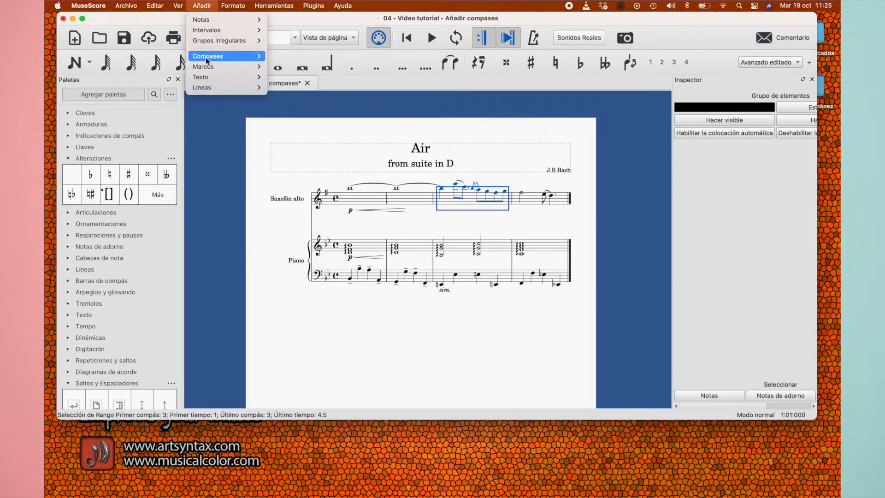
mouse_move(207, 59)
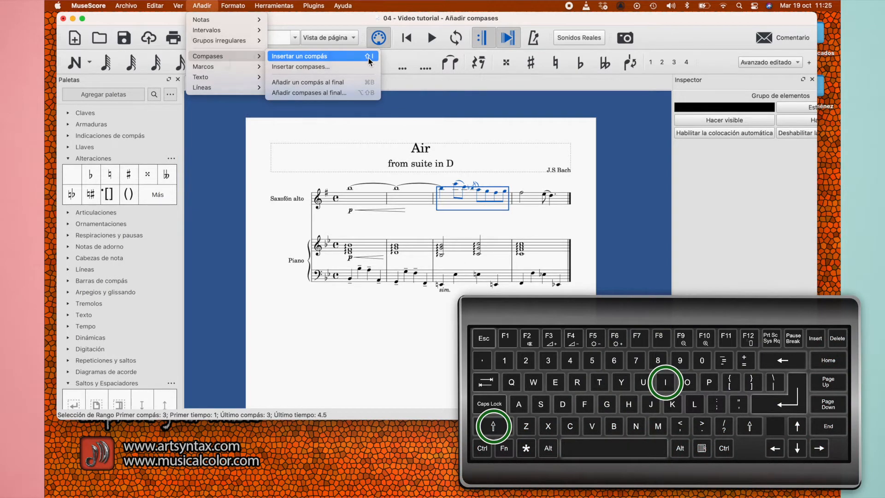
click(323, 57)
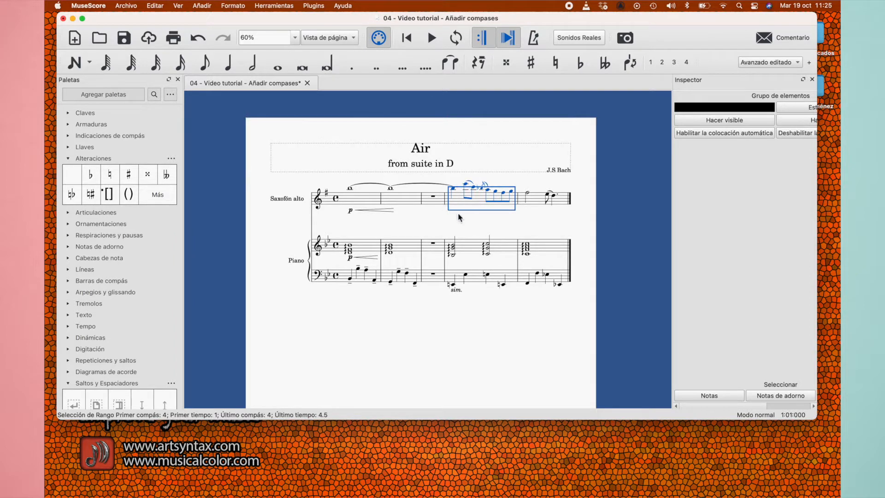
key(super+z)
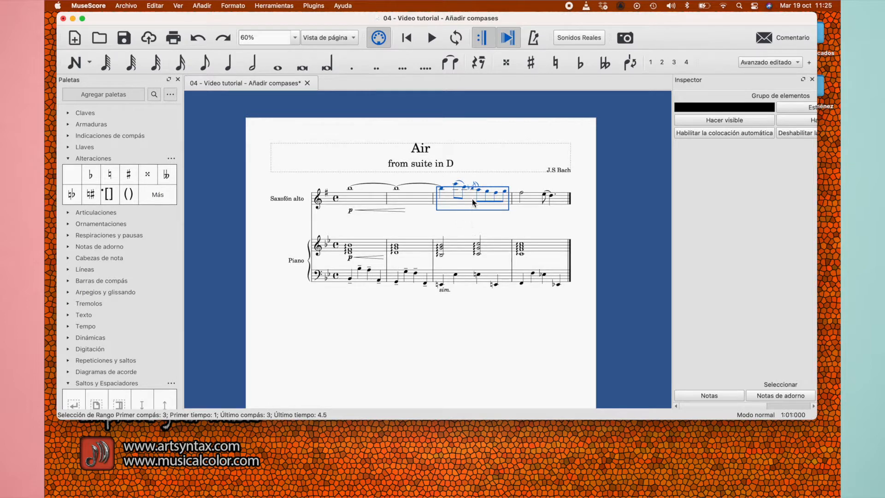
Insert 2 empty measures before the selected third measure
click(202, 5)
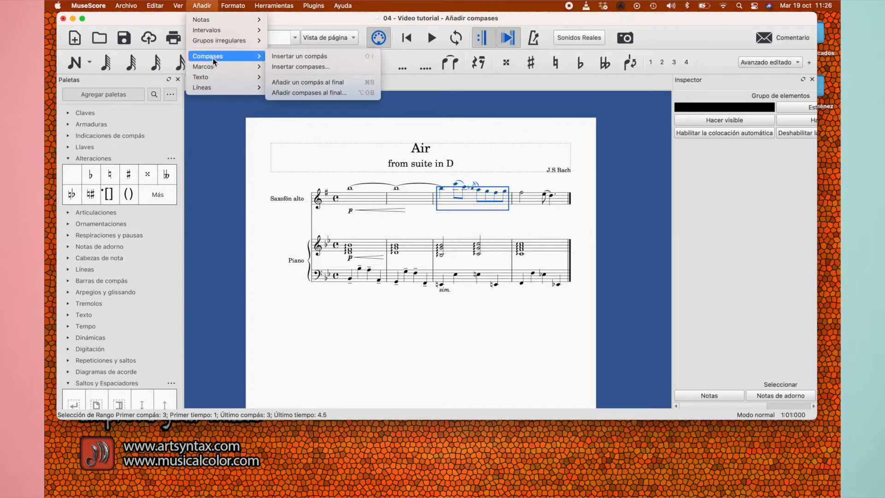
click(294, 67)
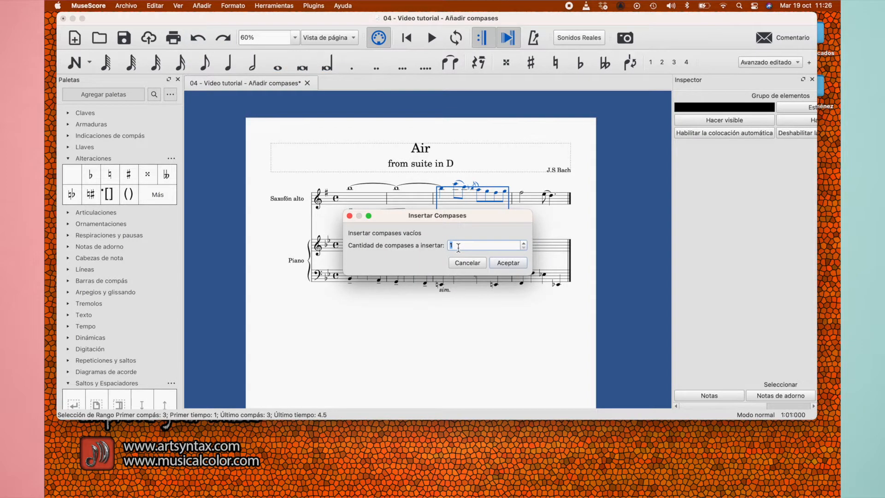
text(2)
click(507, 262)
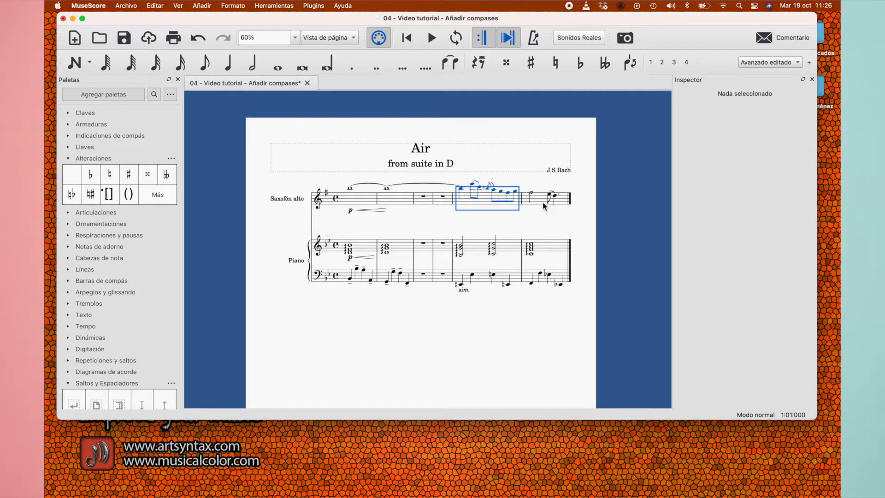
Select the last measure of the alto saxophone staff and append one empty measure at the end of the score
scroll(520, 309, down, 1)
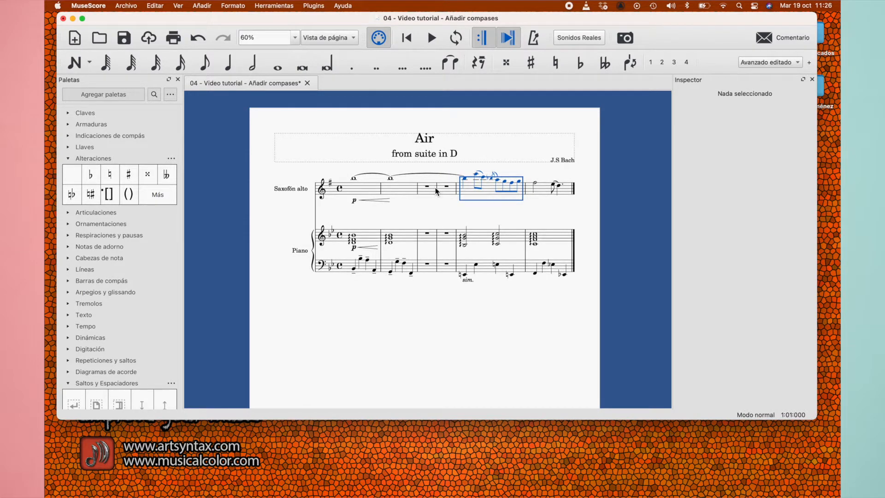
click(548, 191)
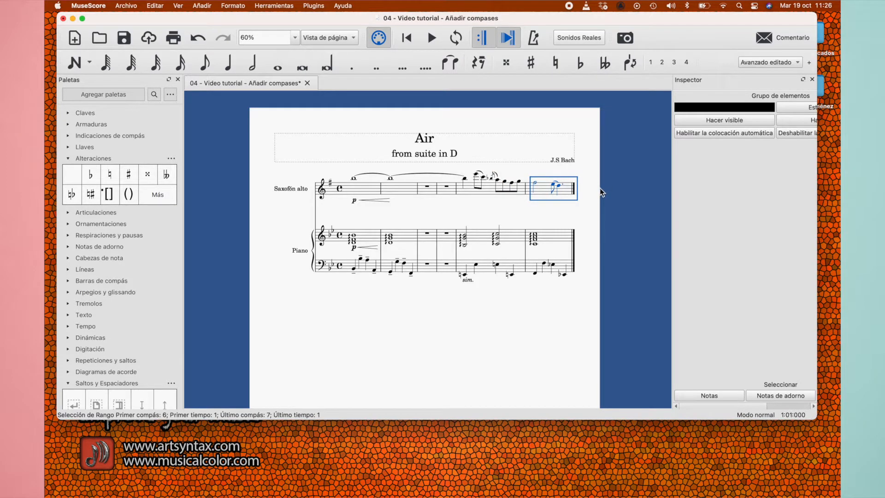
click(512, 295)
click(548, 192)
click(200, 8)
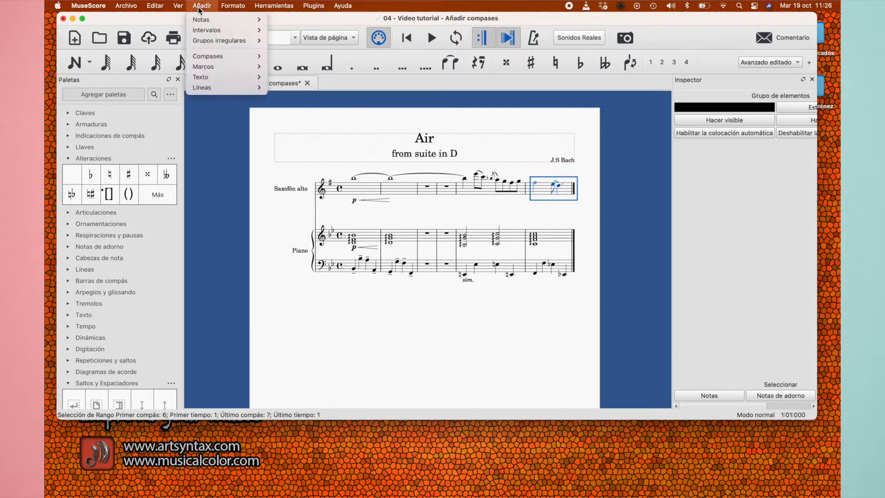
mouse_move(212, 54)
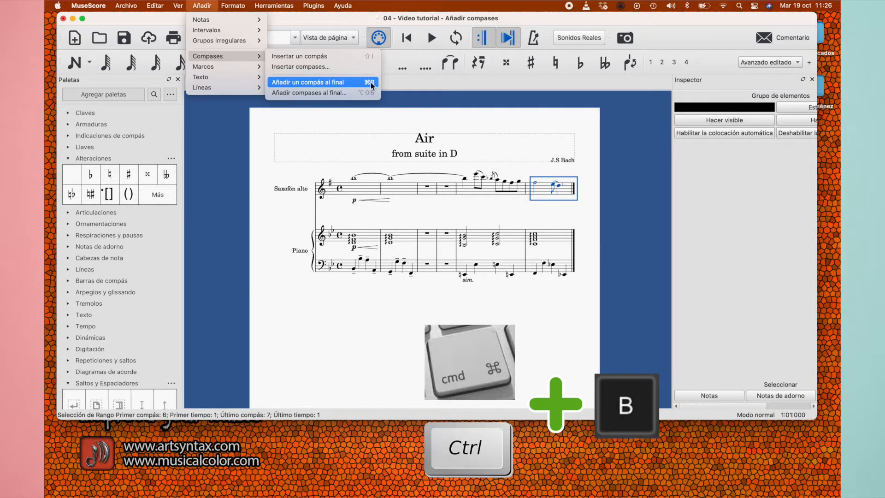
click(355, 86)
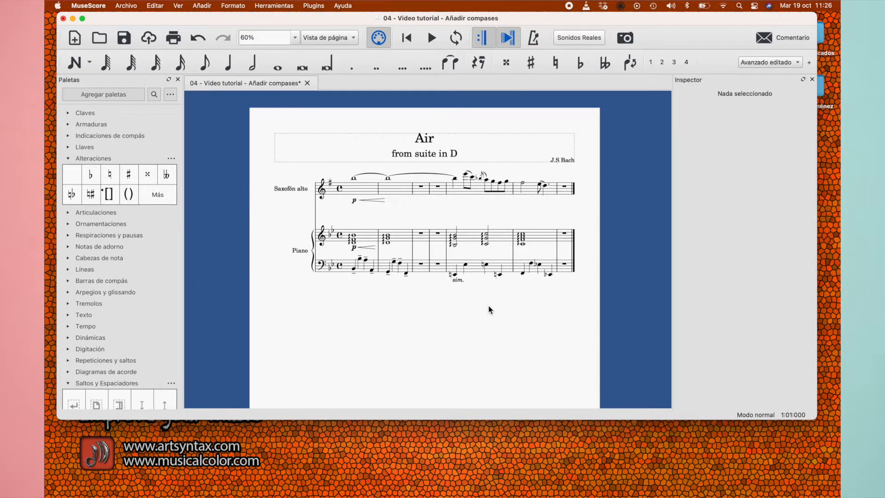
Append six more empty measures at the end of the score, one at a time
key(super+b)
key(super+b)
key(super+b)
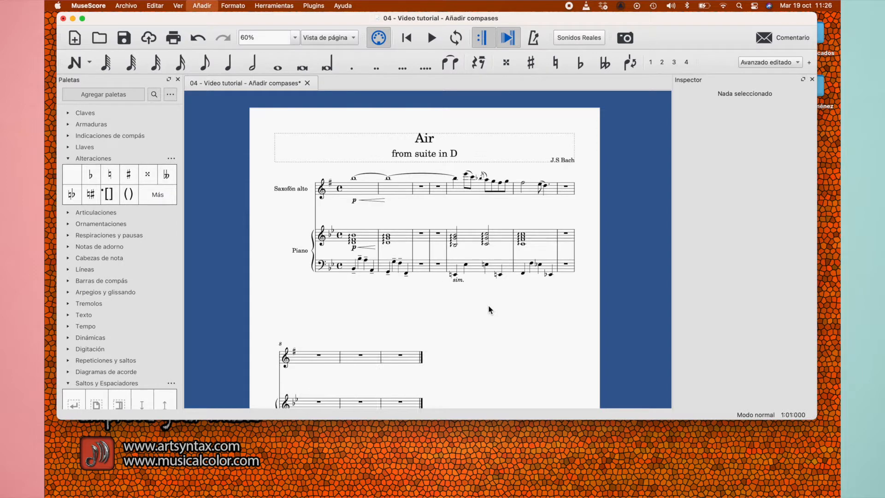
scroll(488, 305, down, 3)
scroll(488, 305, up, 3)
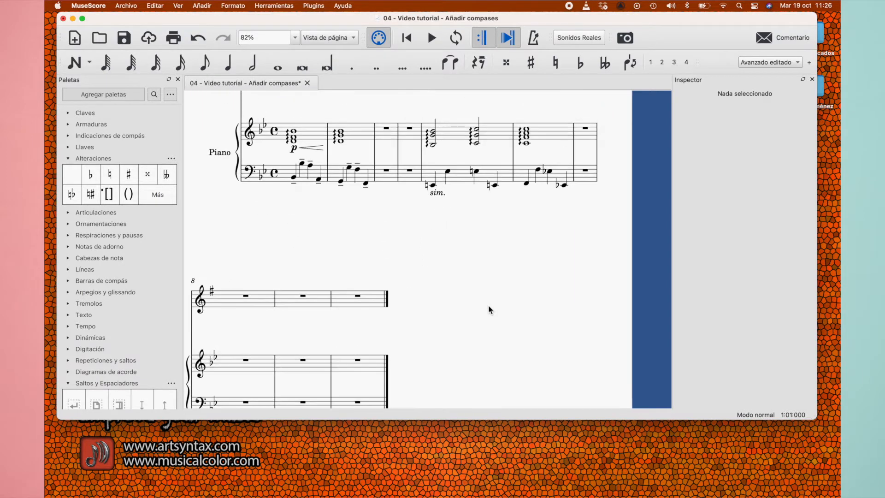
key(super+b)
key(super+b)
key(super+b)
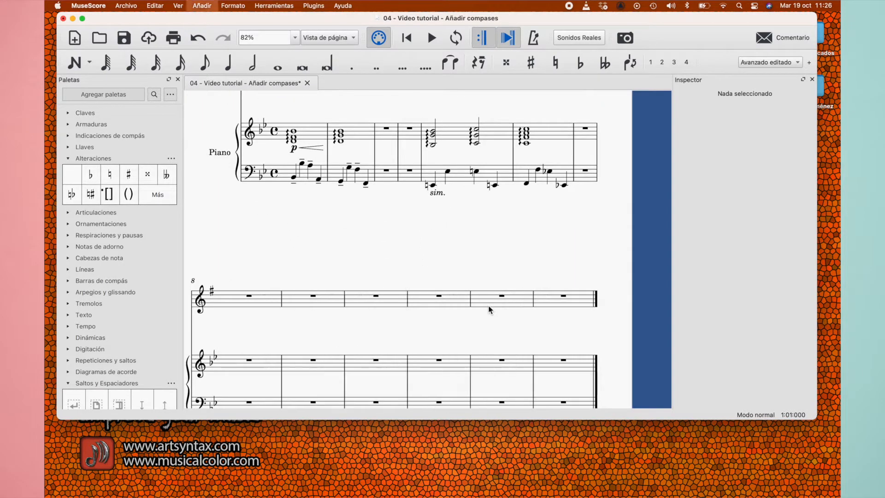
scroll(483, 308, down, 3)
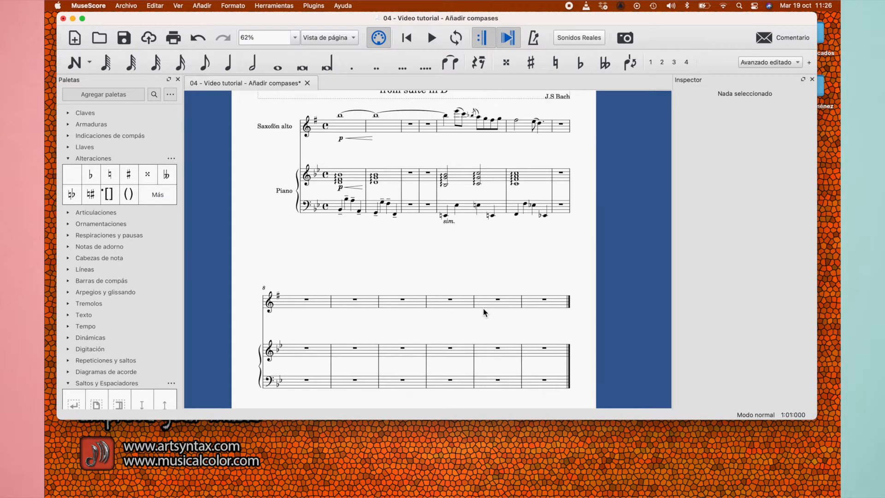
scroll(483, 308, down, 2)
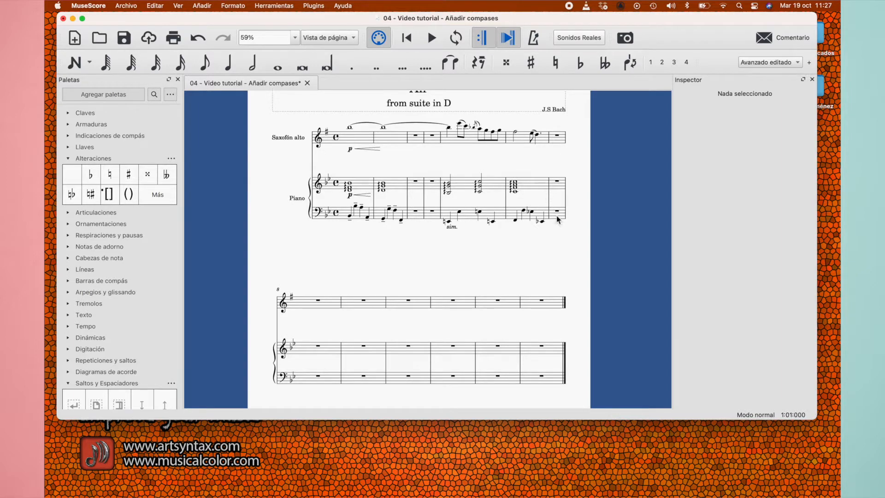
Append 3 empty measures at once at the end of the score
click(549, 307)
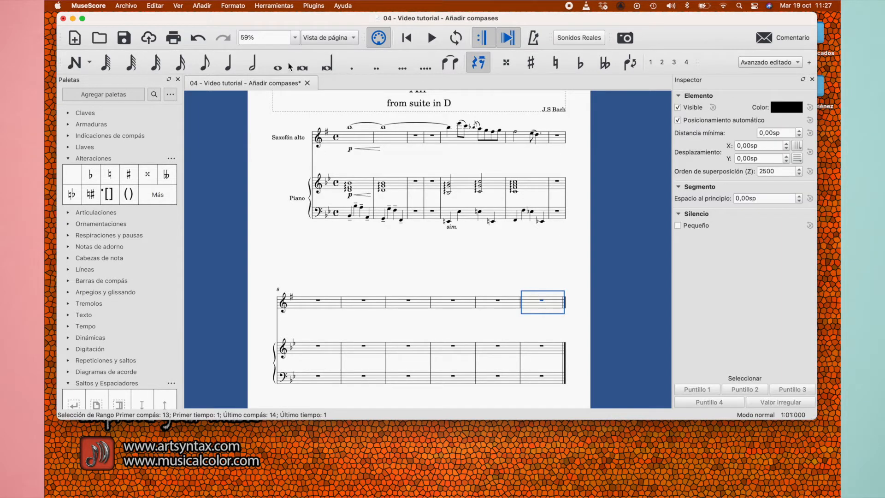
click(202, 6)
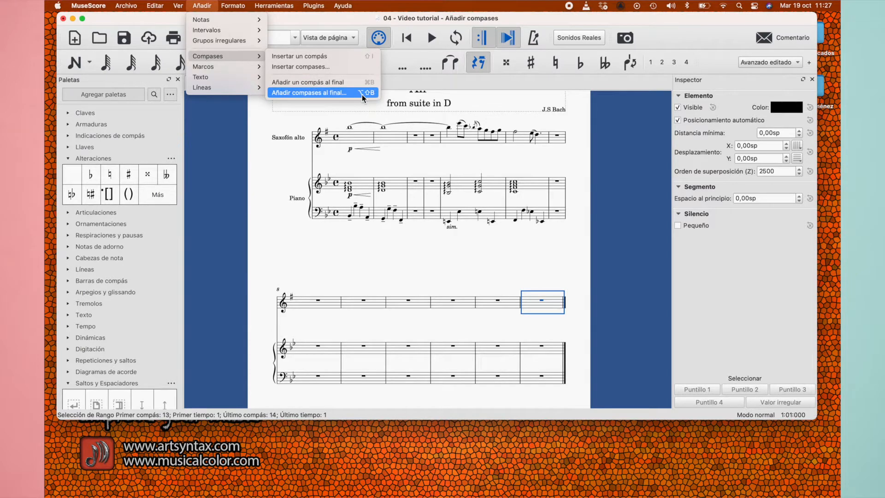
key(alt)
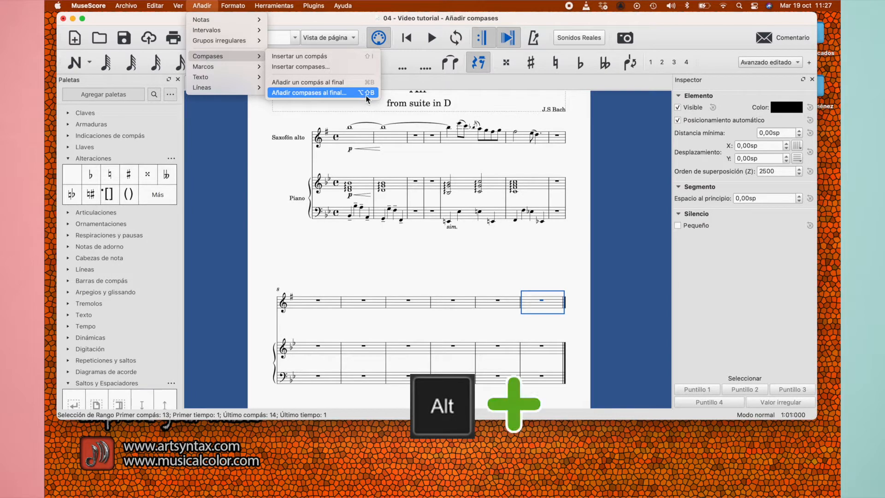
key(shift)
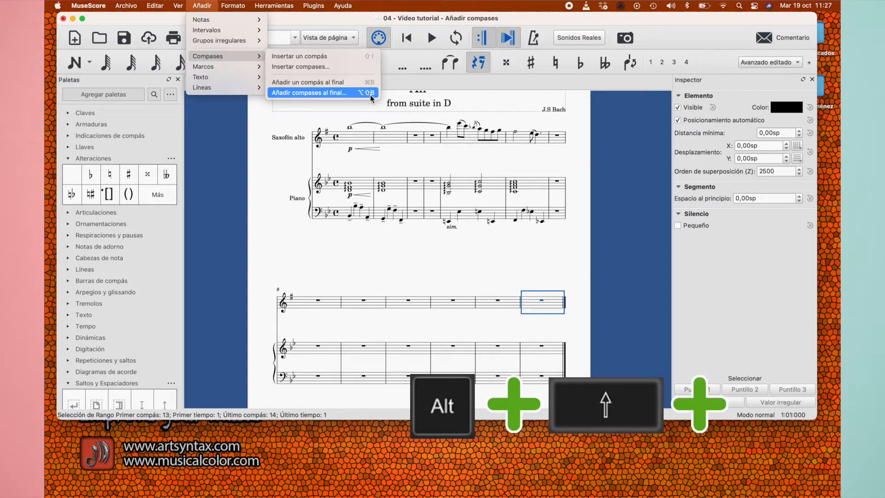
key(alt+shift+b)
click(367, 93)
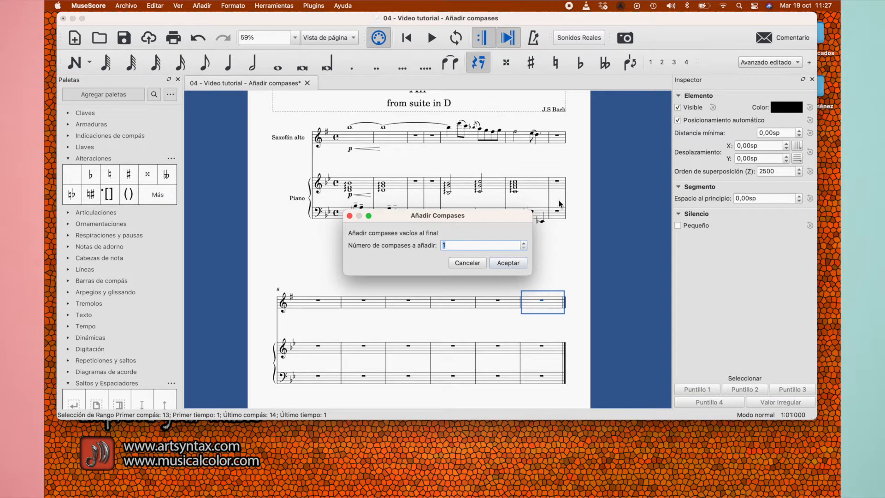
text(3)
click(505, 263)
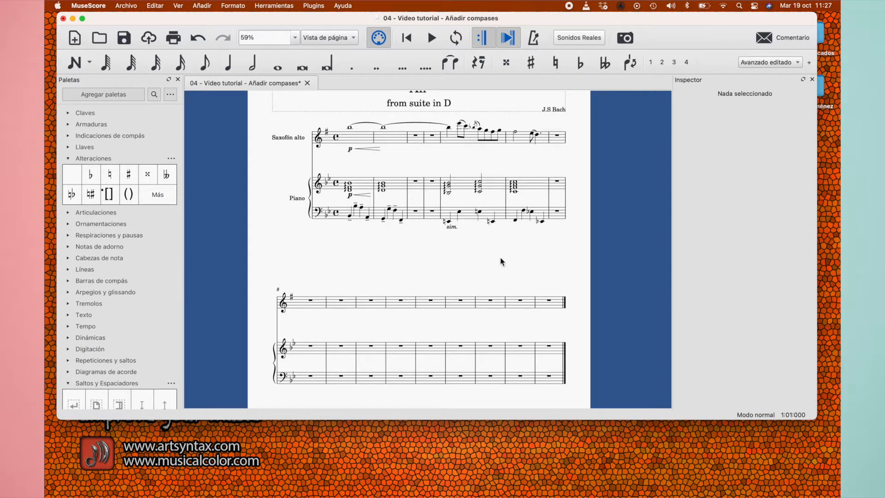
scroll(493, 277, up, 1)
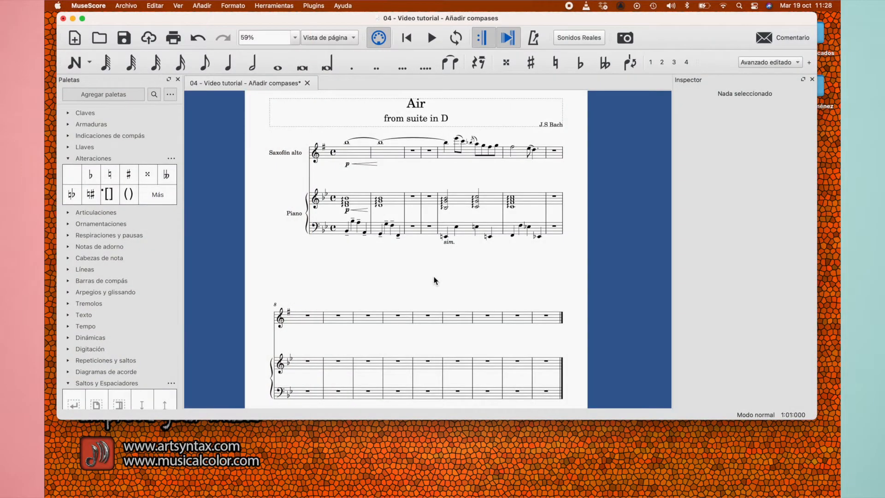
scroll(434, 279, up, 5)
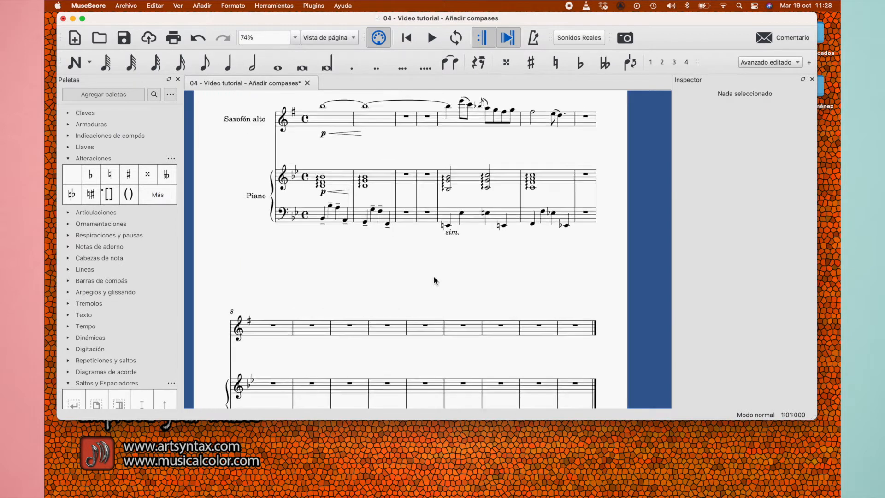
Clear the contents of the fifth measure in the piano's treble staff and in its bass staff
scroll(435, 280, up, 2)
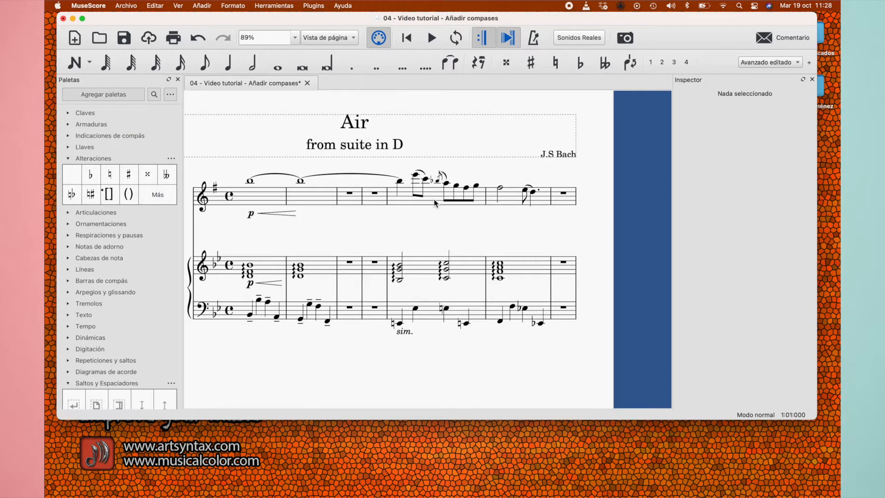
click(429, 272)
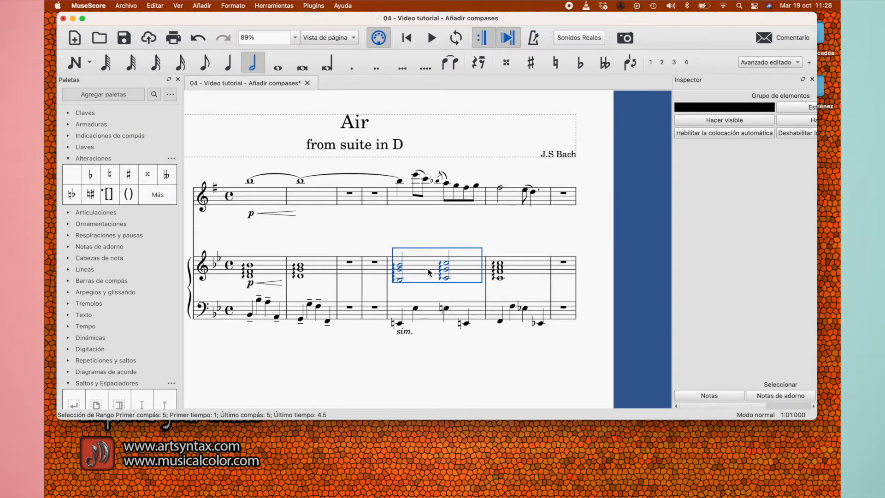
scroll(429, 272, up, 2)
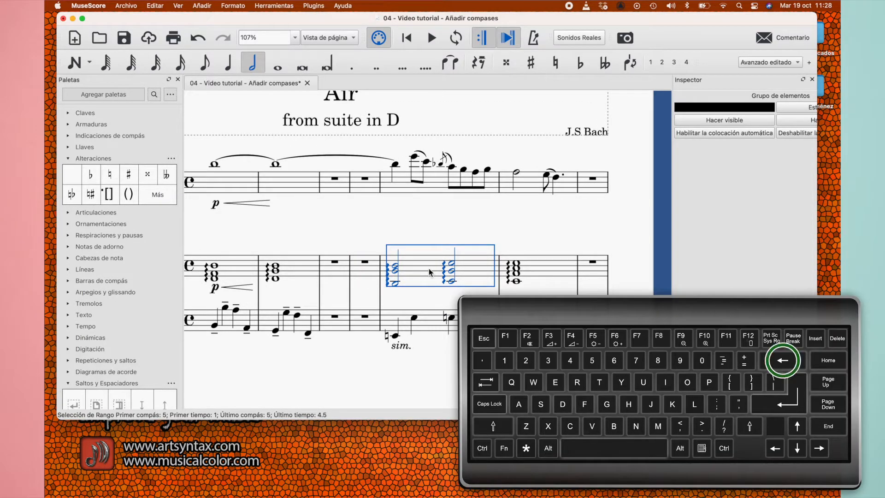
key(BackSpace)
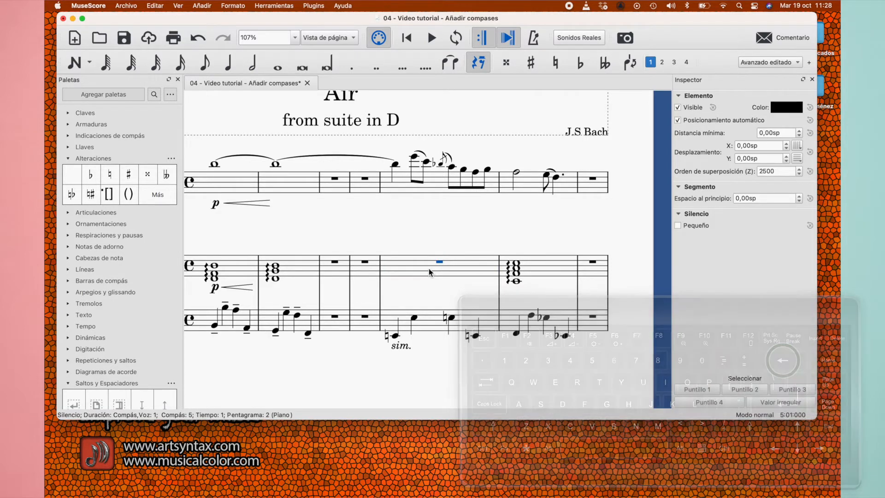
click(439, 327)
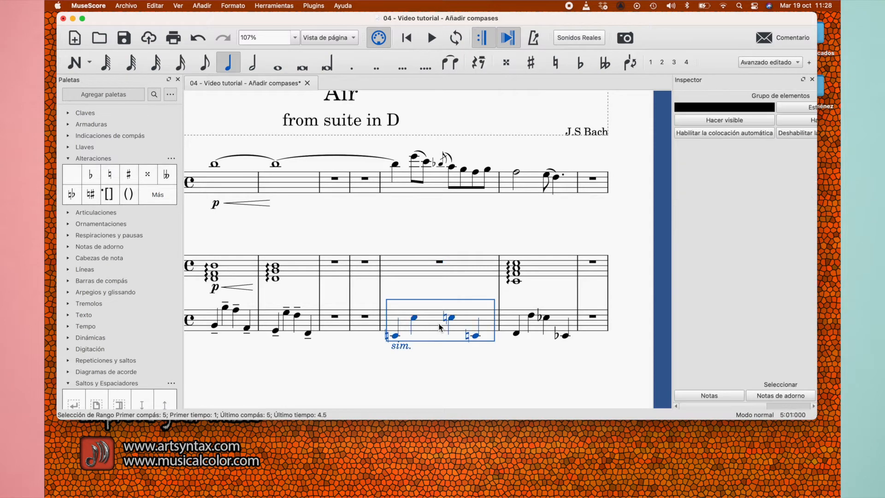
key(BackSpace)
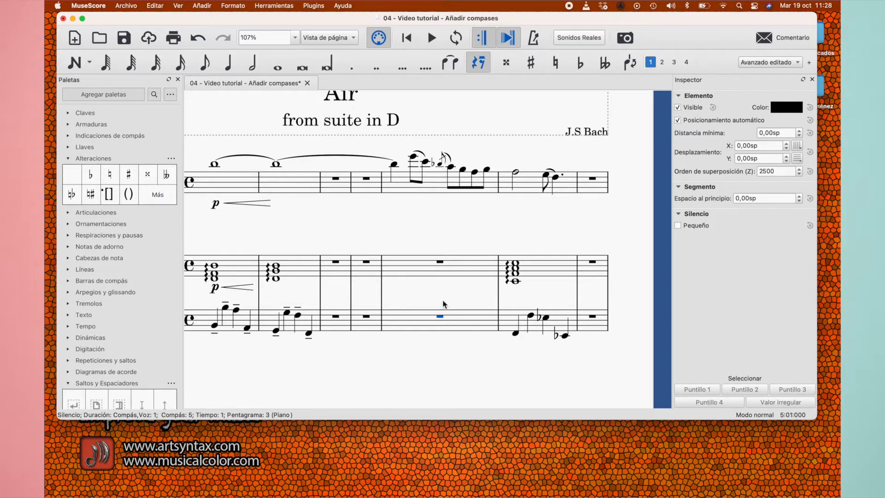
Undo both deletions in the piano's fifth measure and deselect everything
key(super+z)
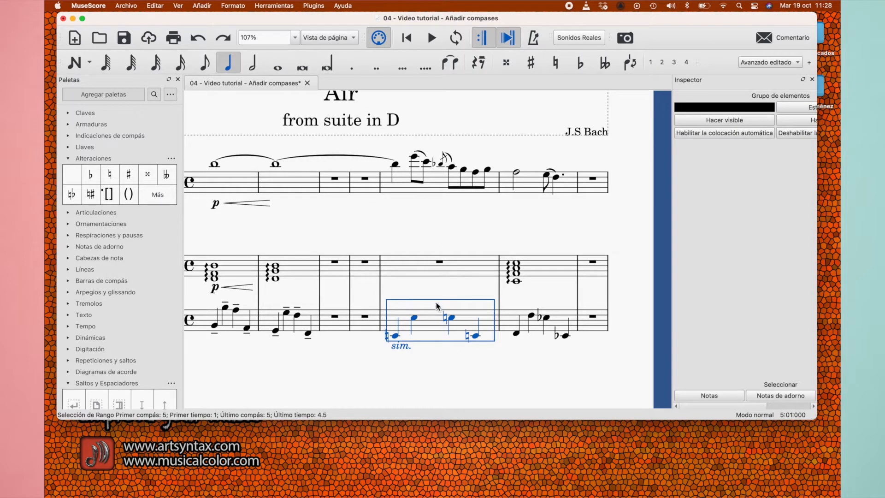
key(super+z)
click(410, 218)
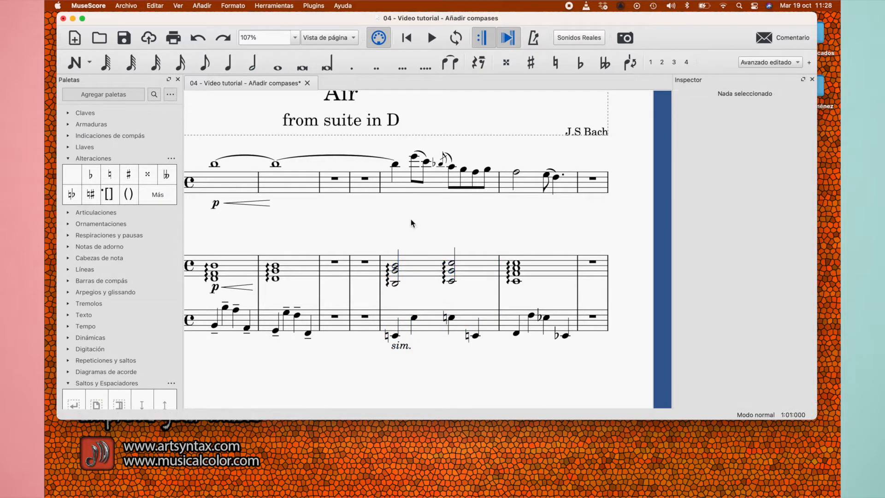
Select empty measures 3 and 4 as a range from the alto saxophone staff down to the piano's bass staff
scroll(411, 220, left, 3)
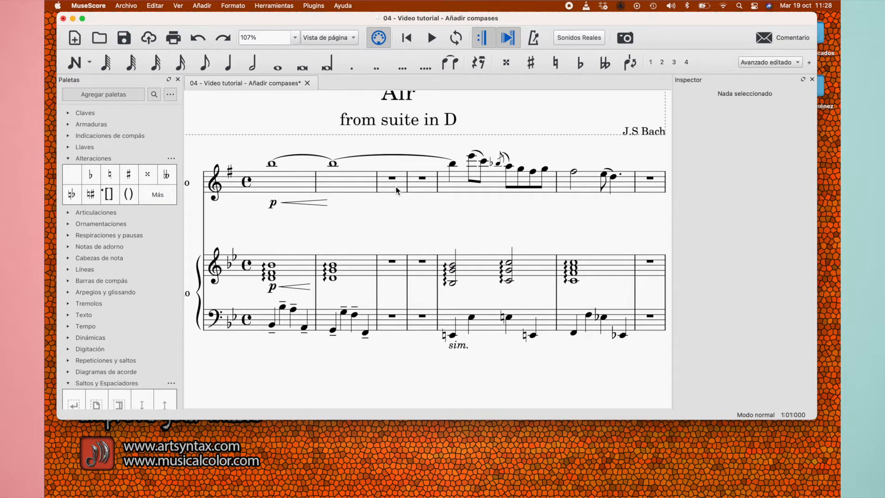
click(397, 191)
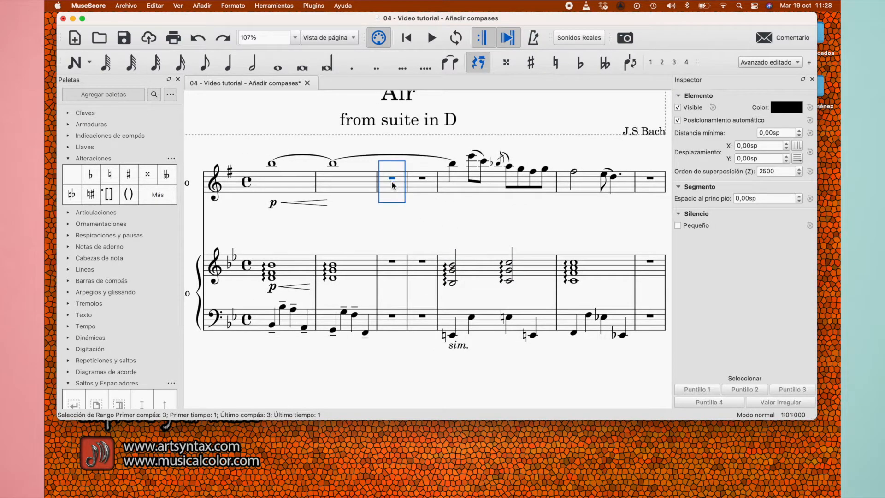
shift+click(426, 328)
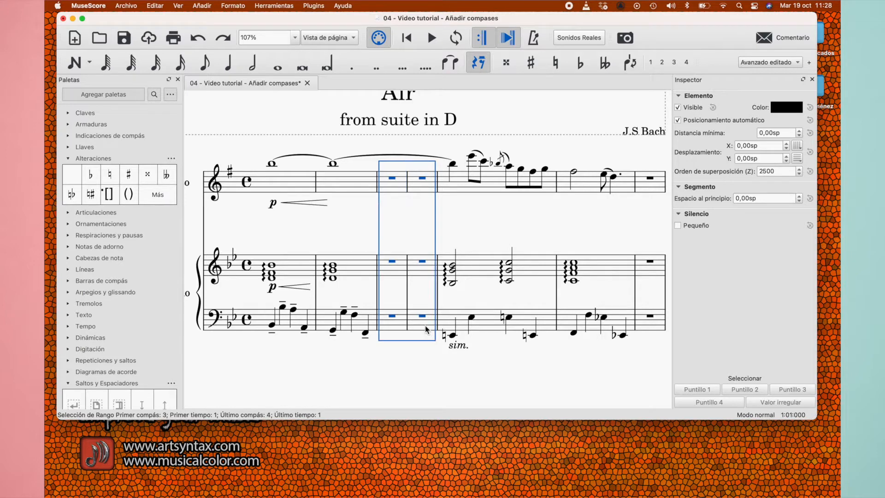
click(414, 356)
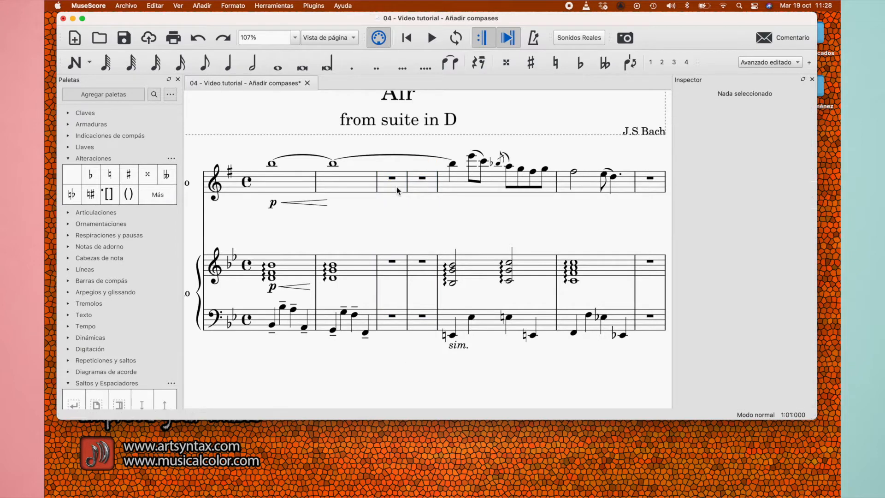
click(398, 191)
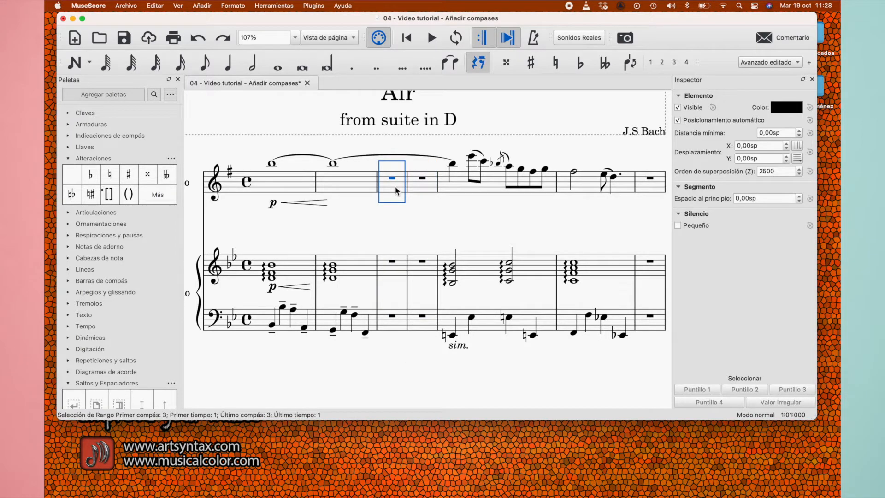
shift+click(421, 326)
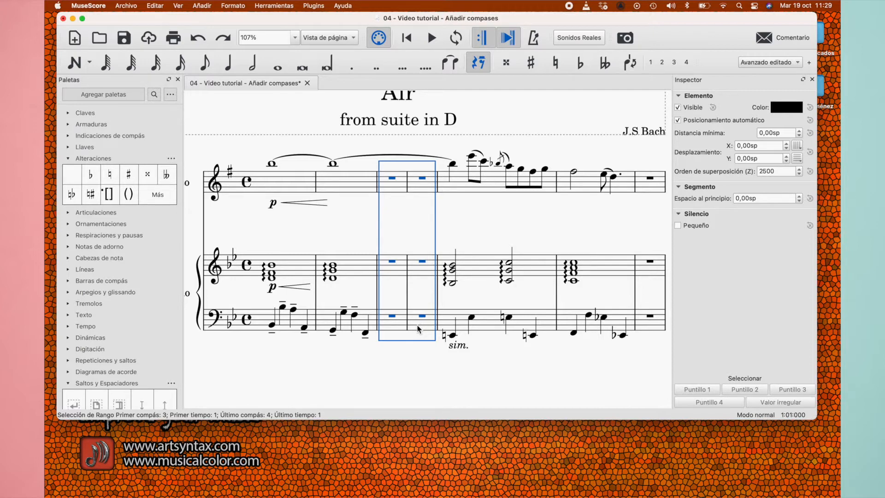
Select measures 3 and 4 from the piano's bass staff up to the alto saxophone and delete the selected range
click(417, 328)
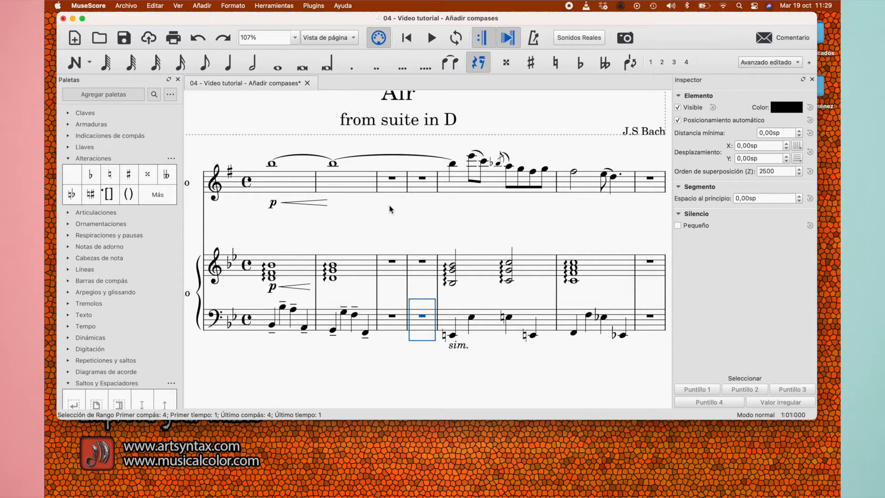
click(390, 187)
right_click(390, 189)
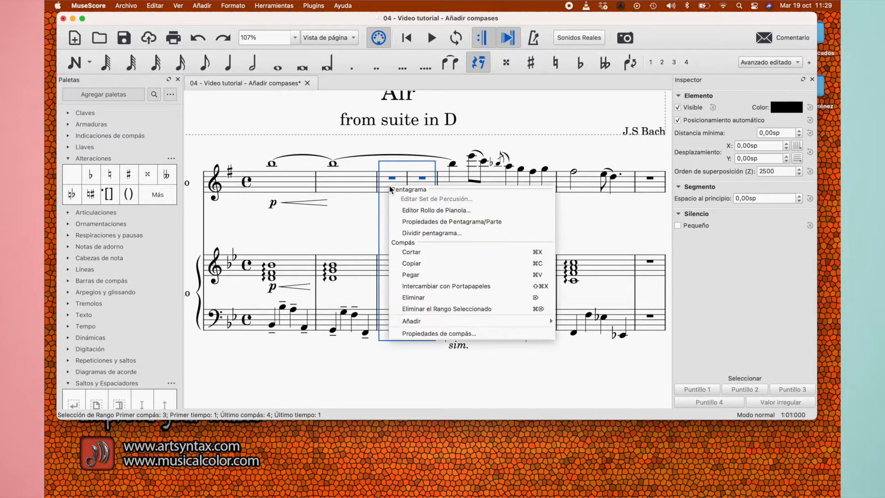
click(534, 308)
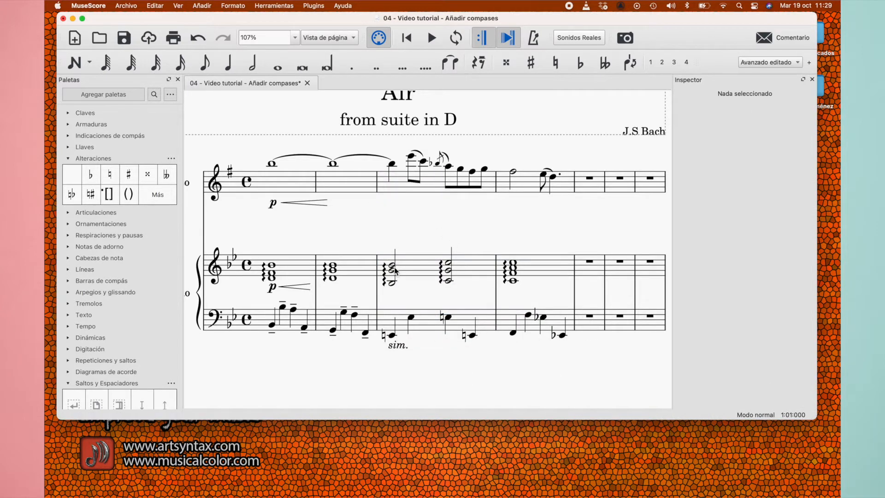
Step forward and back through the alto saxophone notes from the start of the third measure, lowering the system volume
scroll(395, 271, down, 5)
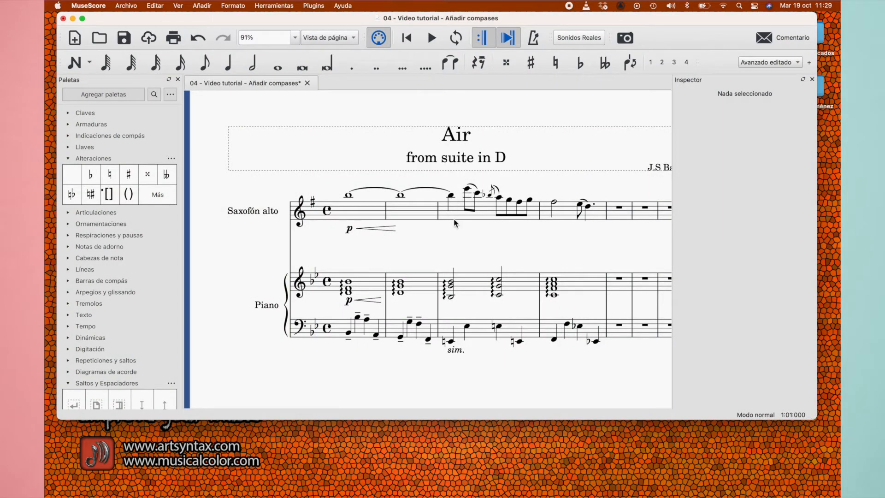
scroll(454, 223, right, 2)
click(426, 183)
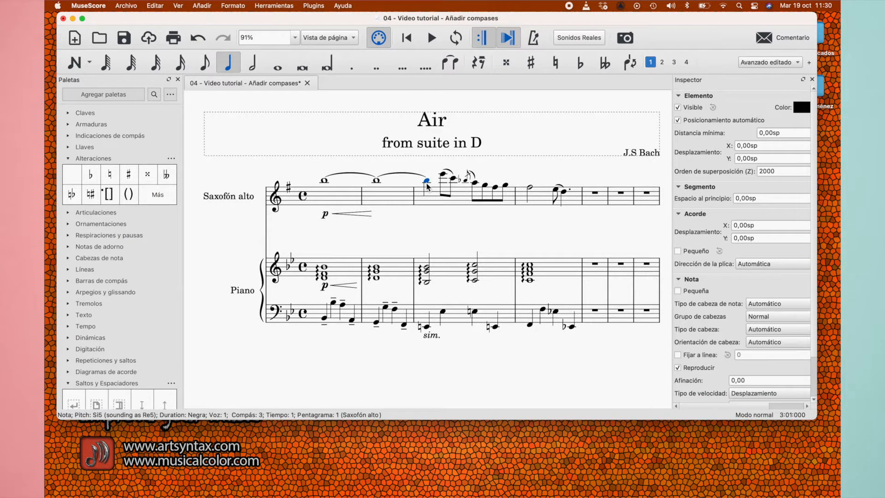
key(Right)
key(XF86AudioLowerVolume)
key(XF86AudioLowerVolume)
key(XF86AudioLowerVolume)
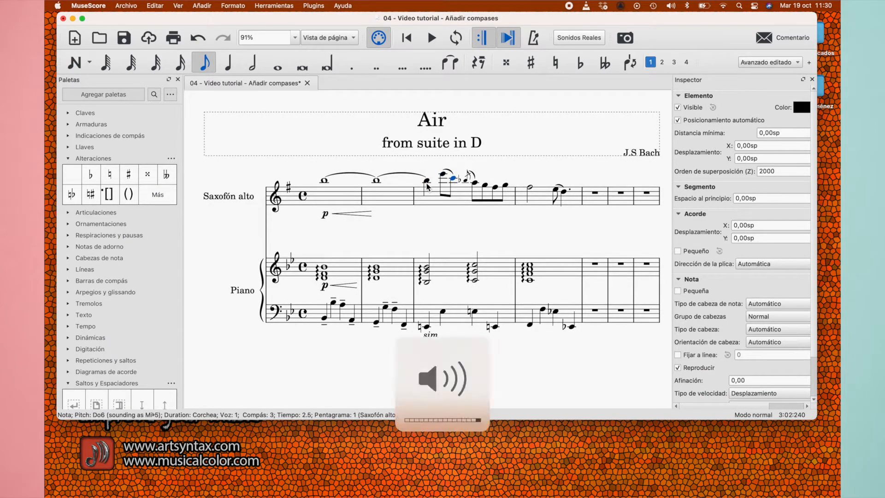
key(XF86AudioLowerVolume)
key(XF86AudioLowerVolume)
key(XF86AudioLowerVolume)
key(Right)
key(Right)
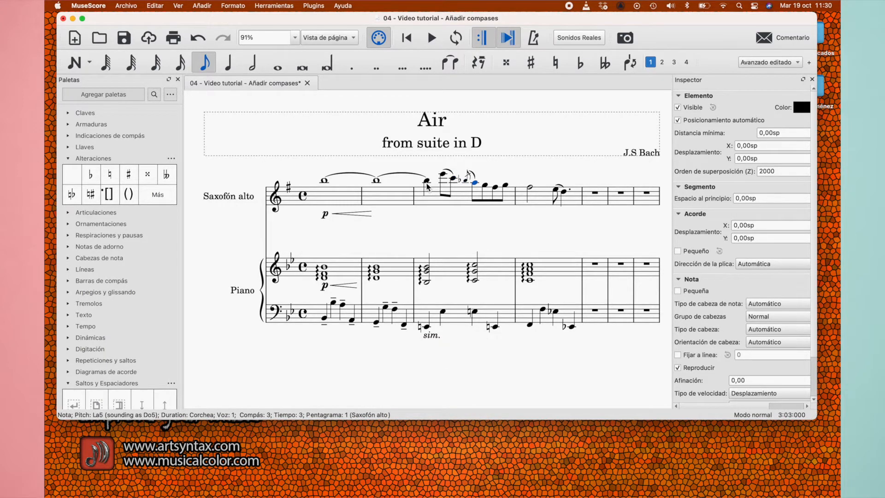
key(Left)
key(Left)
key(Left)
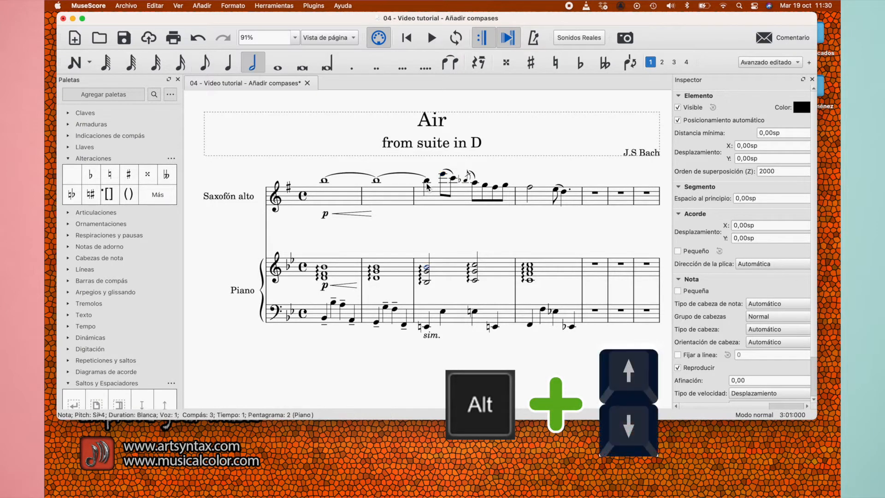
Move the note selection down through the piano chord into the bass line, along to the fourth measure, and back up to its treble chord
key(alt+Down)
key(alt+Down)
key(alt+Down)
key(alt+Down)
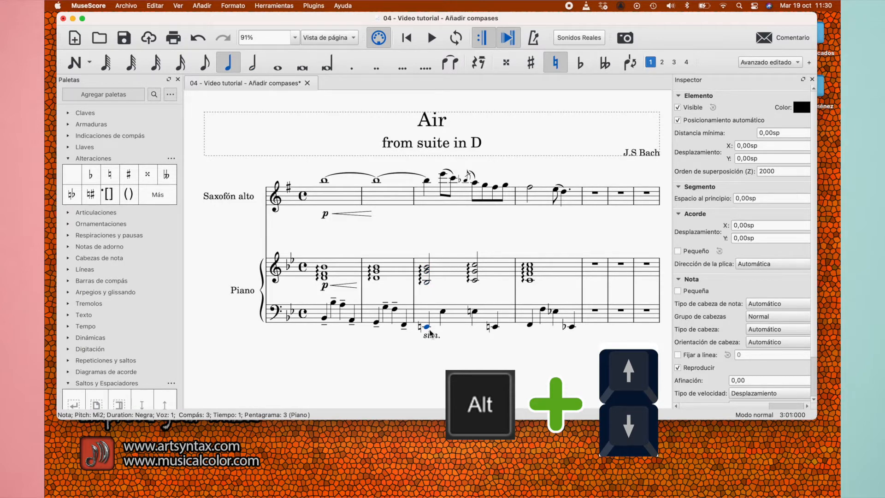
key(Right)
key(Right)
key(Right)
key(Right)
key(Right)
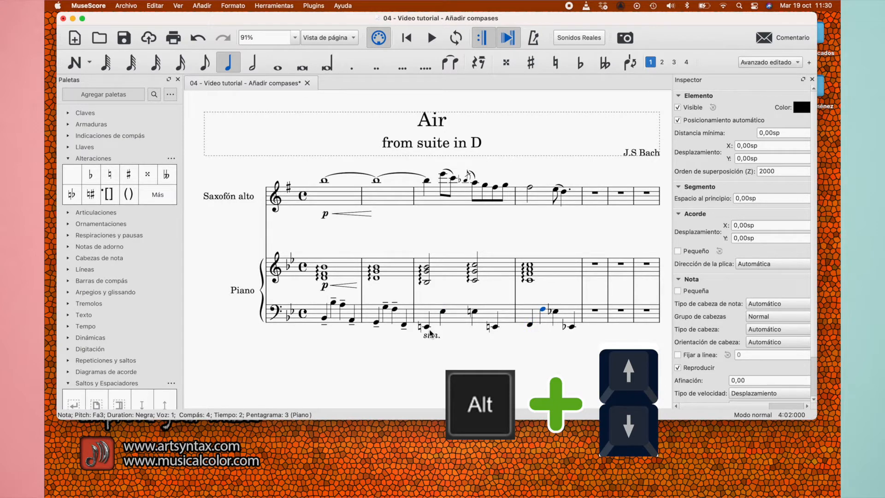
key(alt+Up)
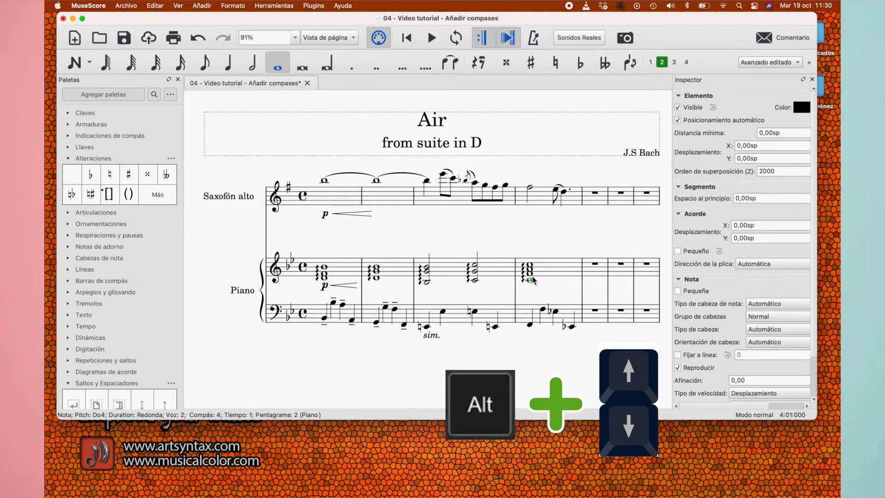
key(alt+Up)
key(alt+Up)
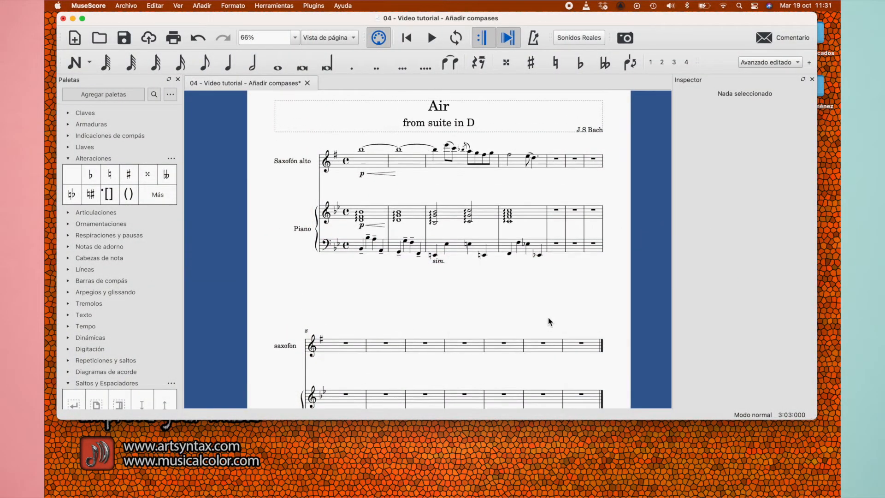
Switch to AIR from suite en D.pdf in Preview and examine how the measures are distributed across the systems
scroll(548, 317, down, 2)
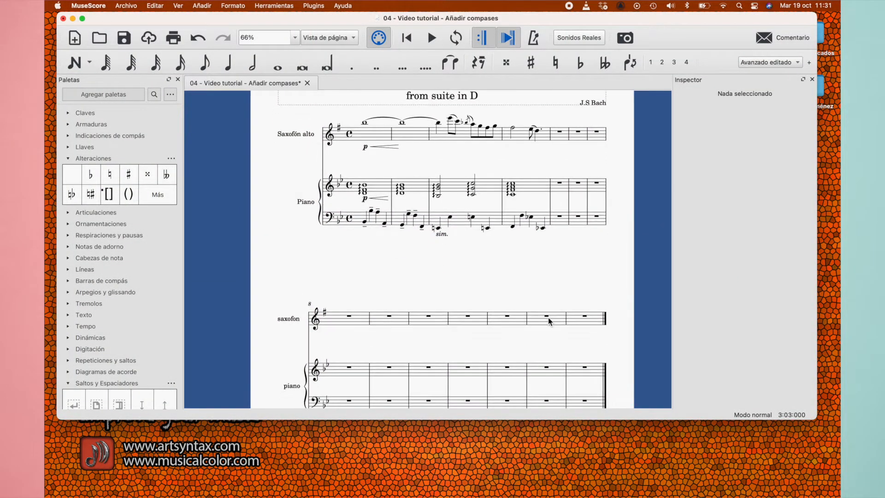
ctrl+scroll(549, 318, up, 2)
scroll(548, 317, up, 5)
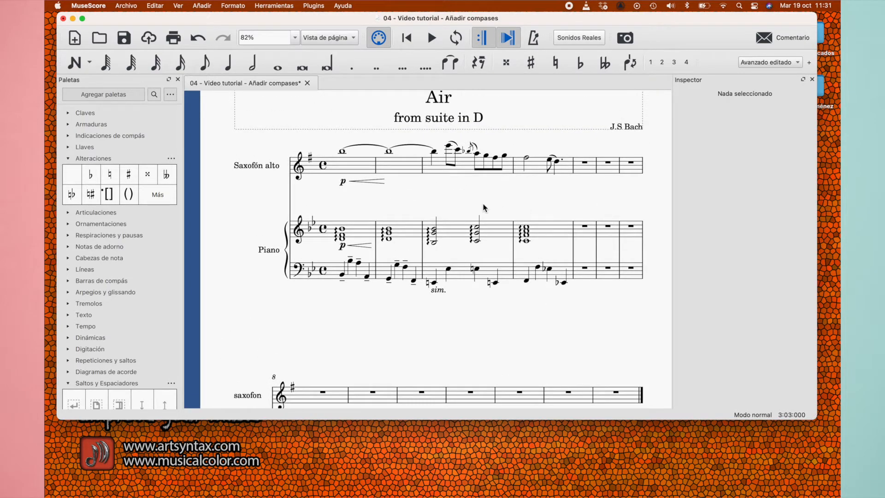
key(ctrl+Up)
click(410, 190)
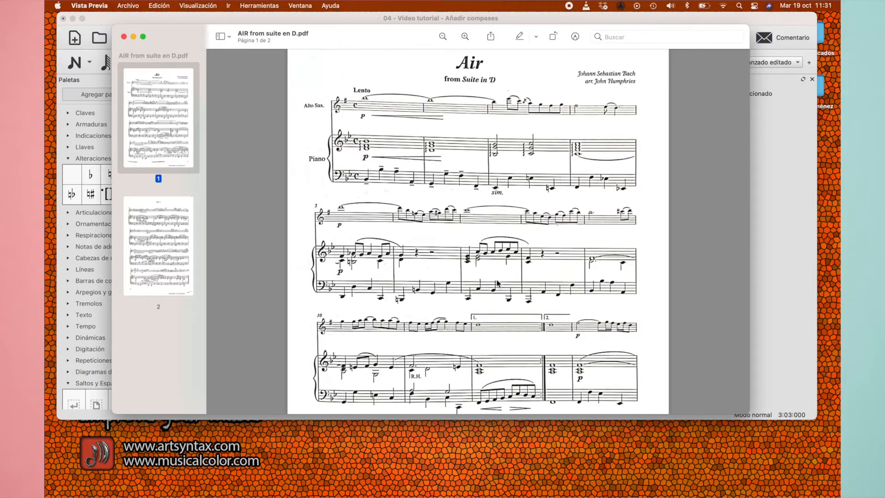
scroll(461, 281, down, 2)
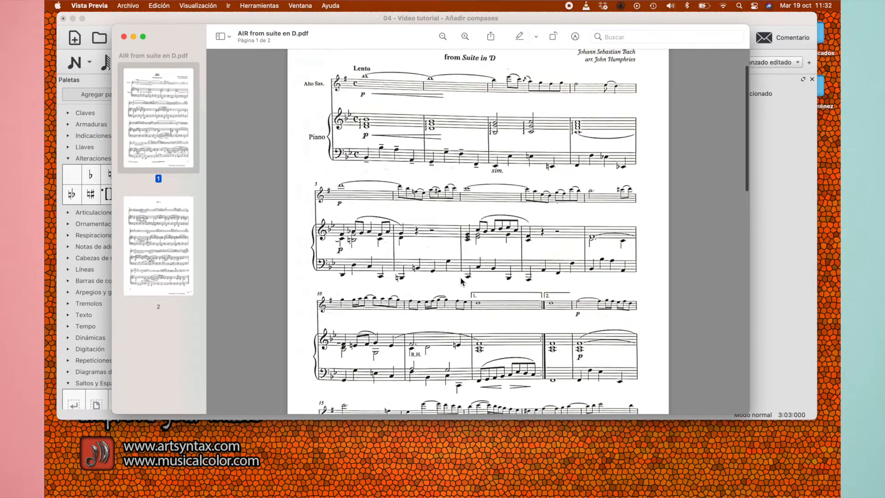
scroll(462, 282, down, 3)
scroll(462, 283, up, 3)
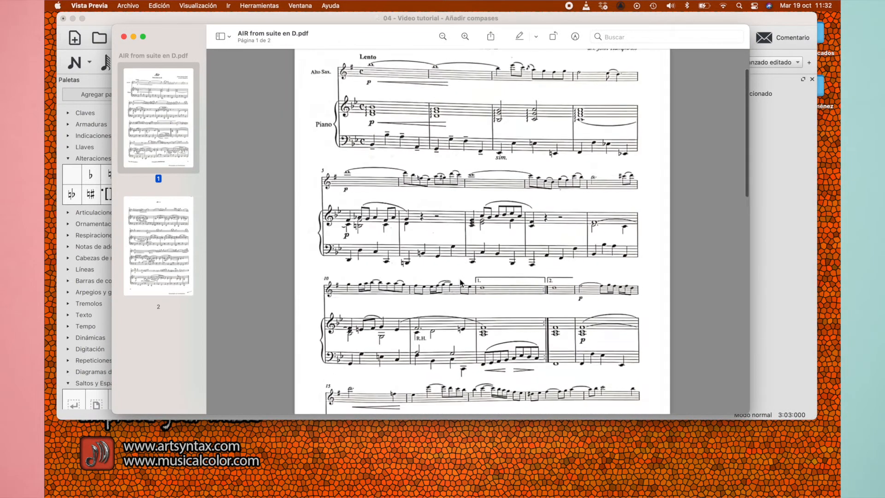
scroll(460, 282, up, 3)
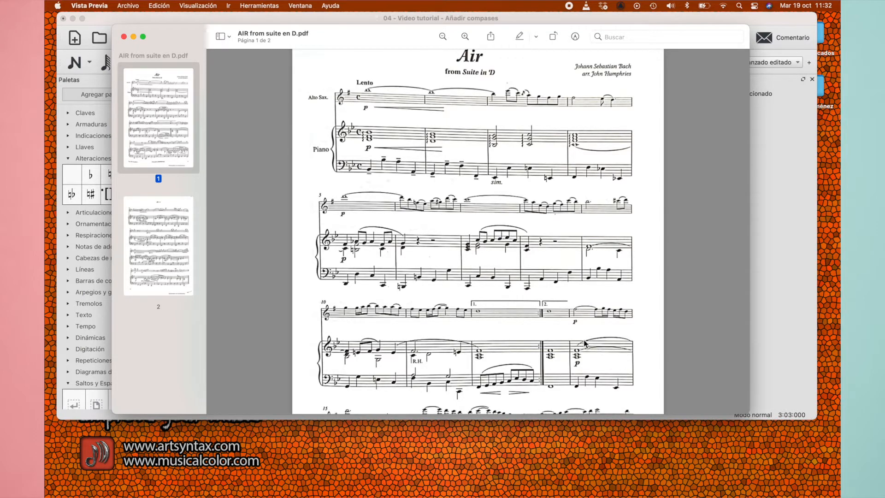
Return to the MuseScore score and add a system break after measure 4 of the alto saxophone staff
click(326, 22)
scroll(447, 328, down, 2)
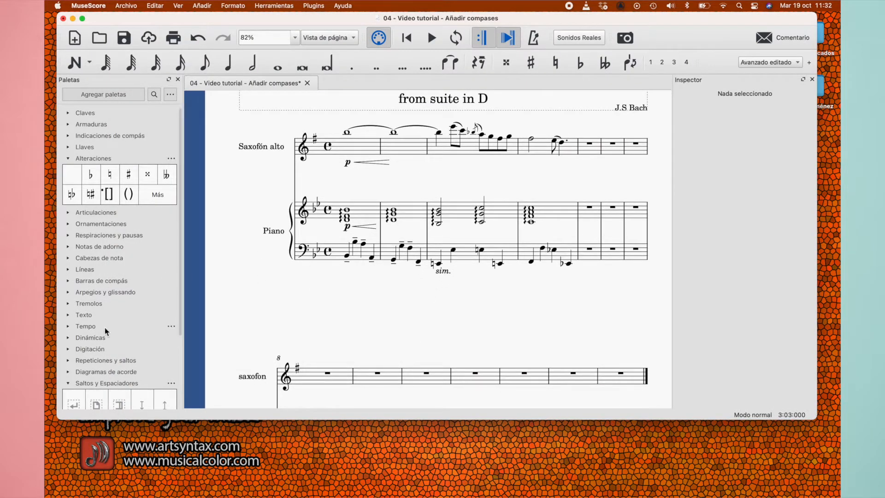
scroll(104, 327, down, 4)
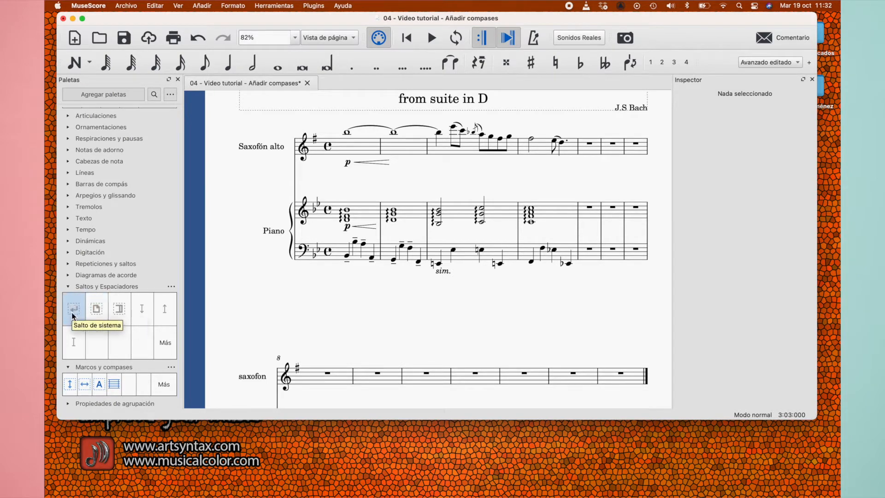
click(573, 150)
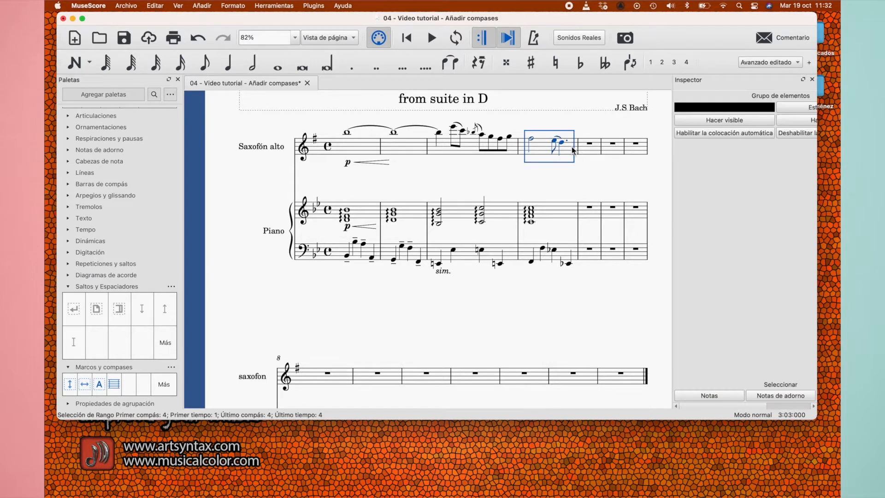
click(74, 312)
click(75, 312)
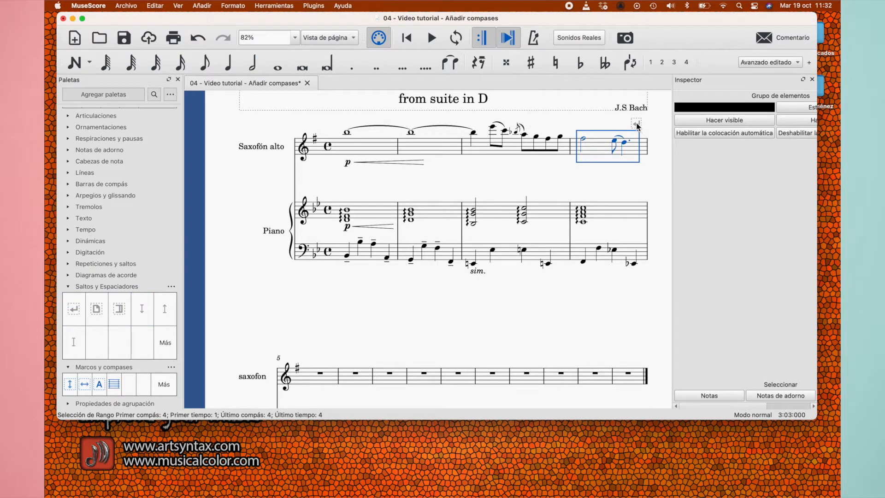
Add a system break after measure 9, the fifth measure of the second system
scroll(632, 153, down, 1)
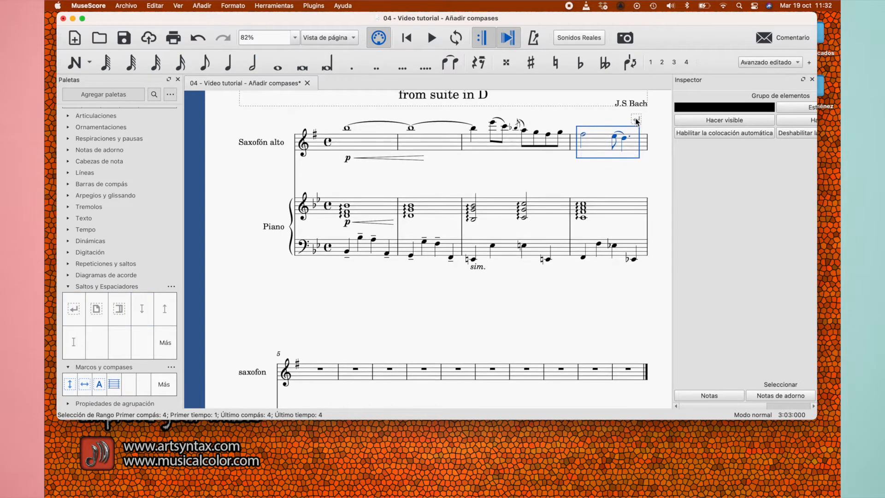
scroll(635, 237, up, 3)
scroll(634, 235, up, 6)
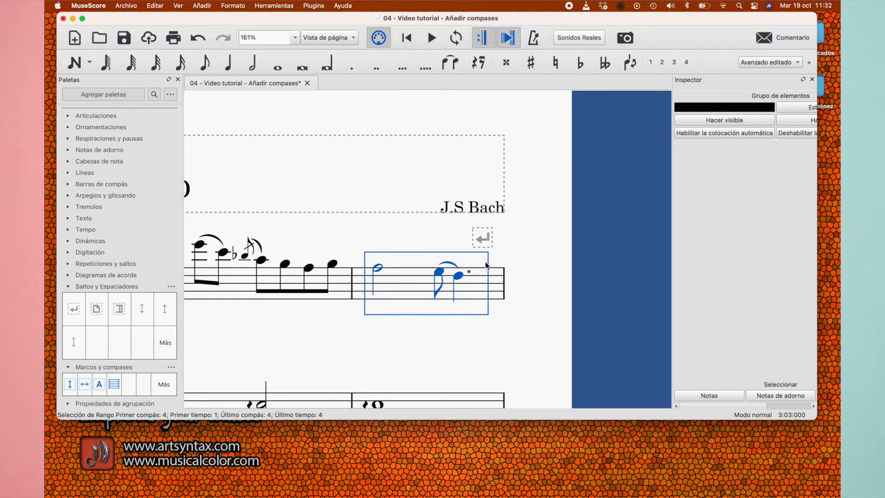
scroll(498, 302, down, 5)
scroll(498, 302, left, 4)
scroll(480, 300, down, 6)
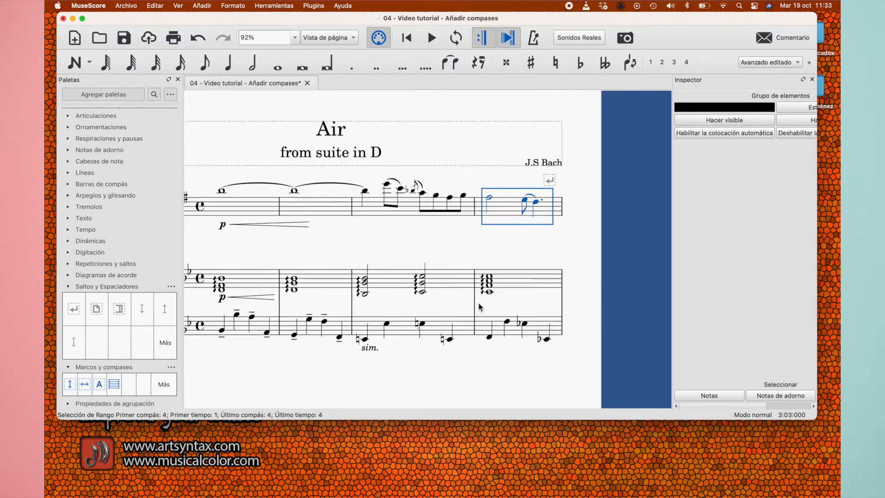
scroll(478, 303, down, 5)
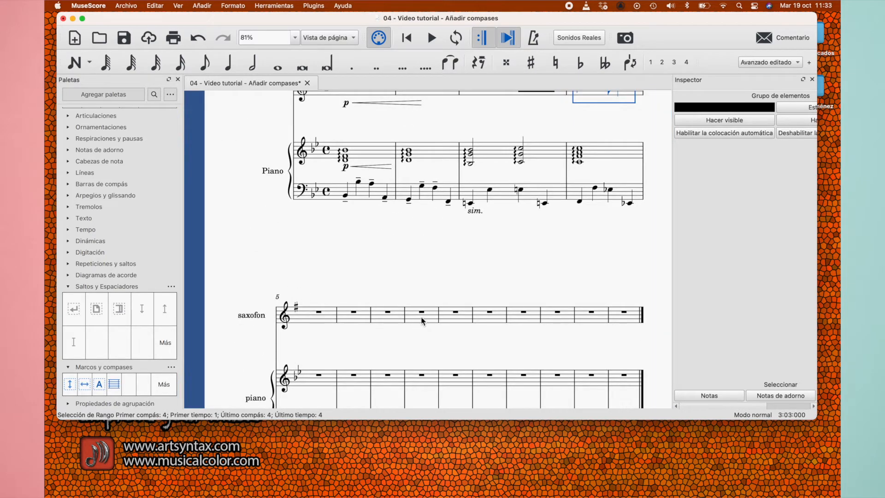
click(464, 322)
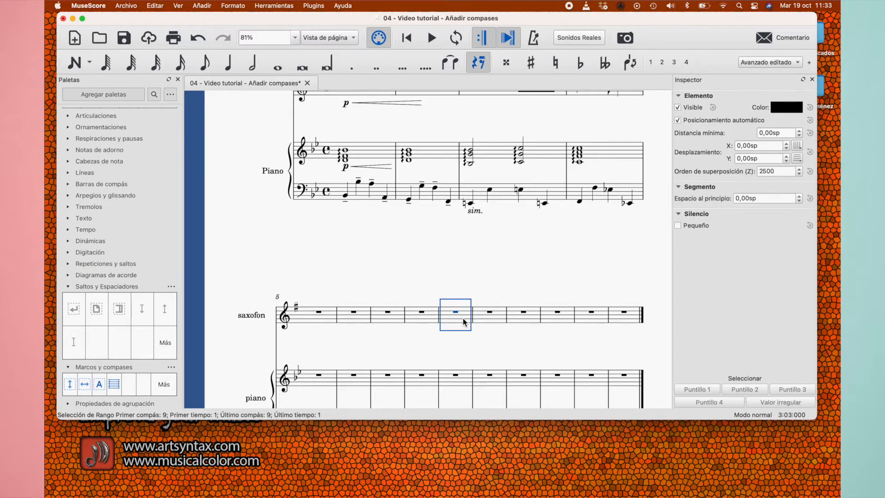
click(72, 315)
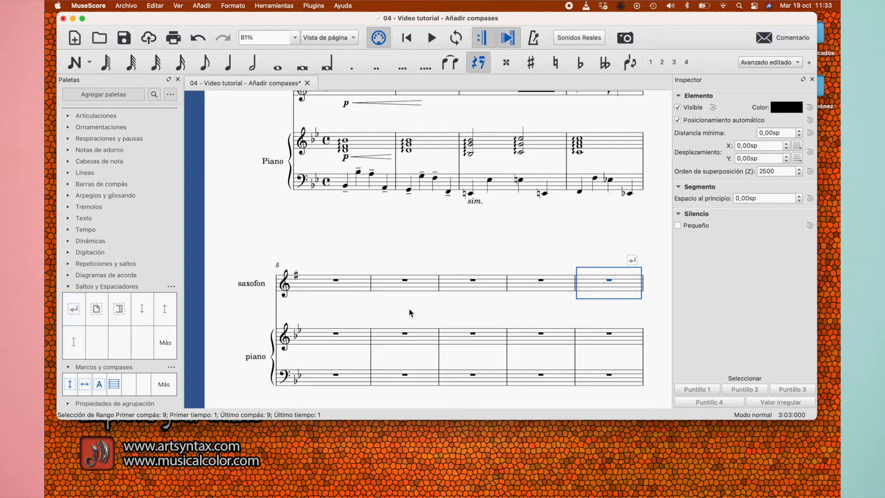
Add a page break after measure 13, the fourth measure of the third system
scroll(523, 315, down, 5)
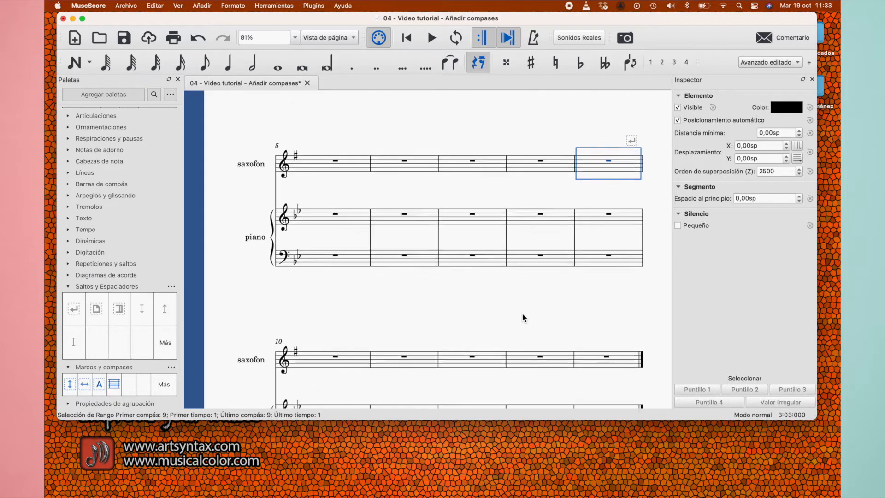
scroll(522, 317, down, 2)
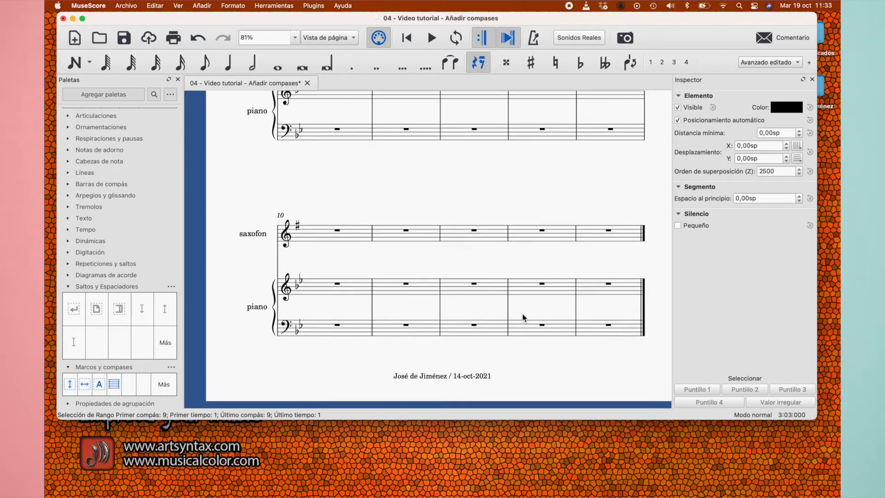
scroll(511, 215, up, 7)
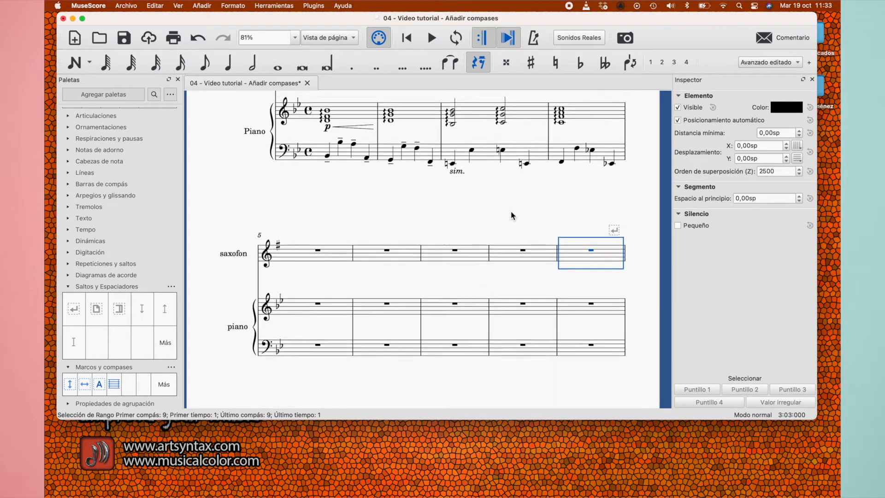
scroll(511, 215, up, 2)
scroll(511, 216, down, 2)
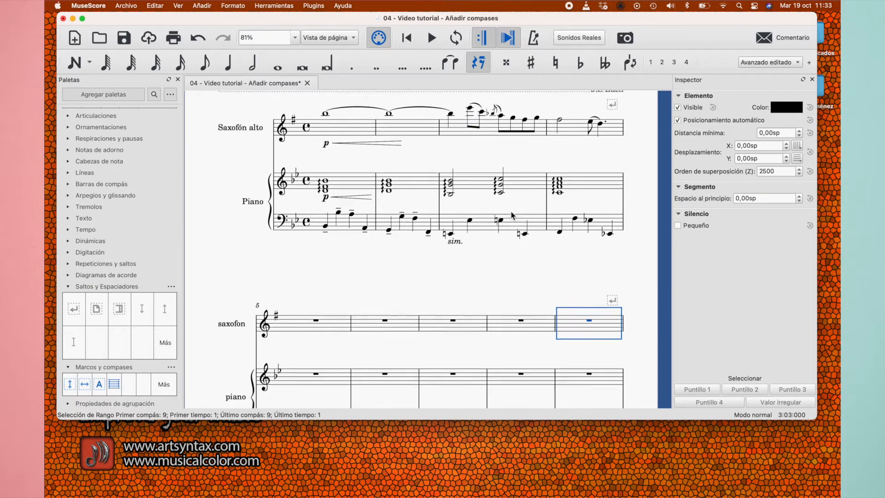
scroll(512, 215, down, 5)
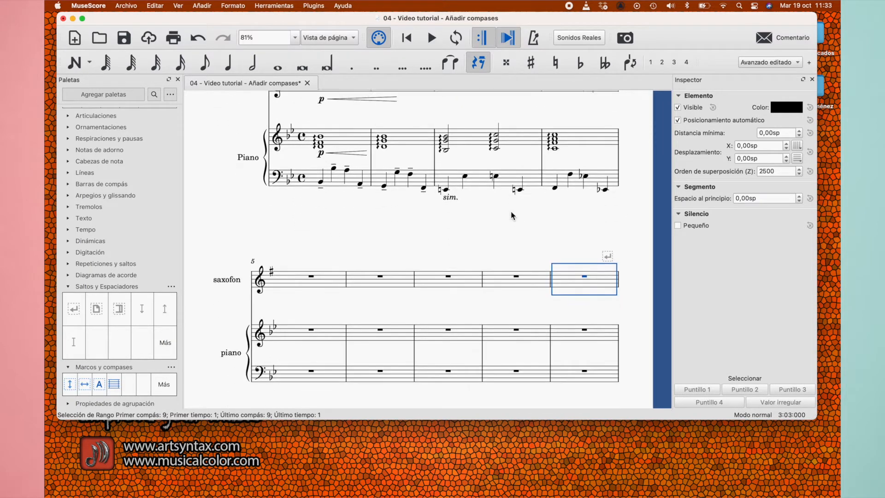
scroll(344, 230, up, 1)
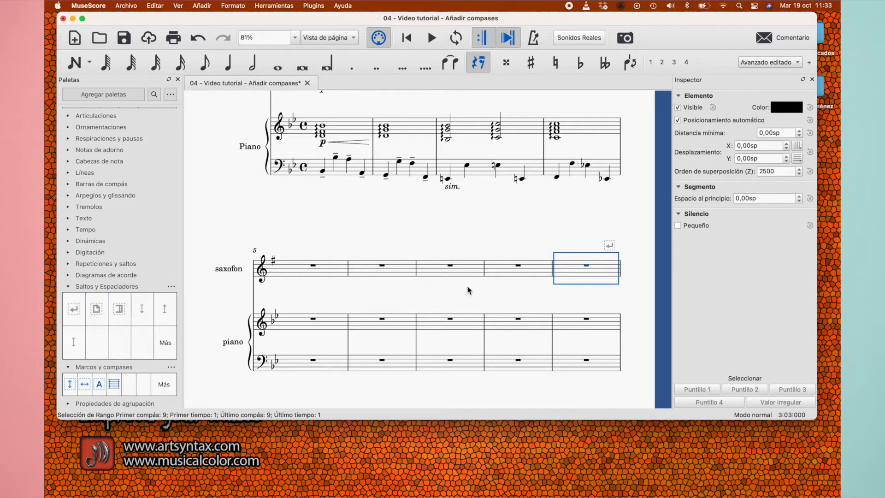
scroll(467, 290, down, 8)
scroll(467, 289, down, 10)
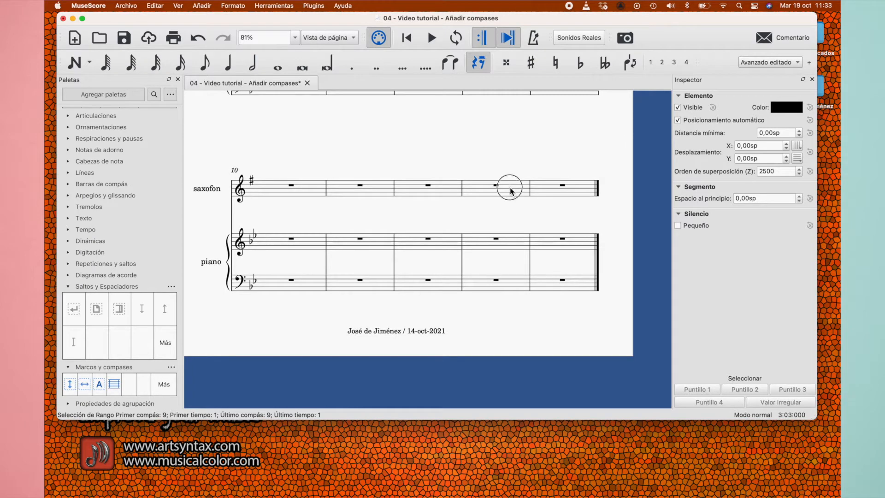
click(510, 190)
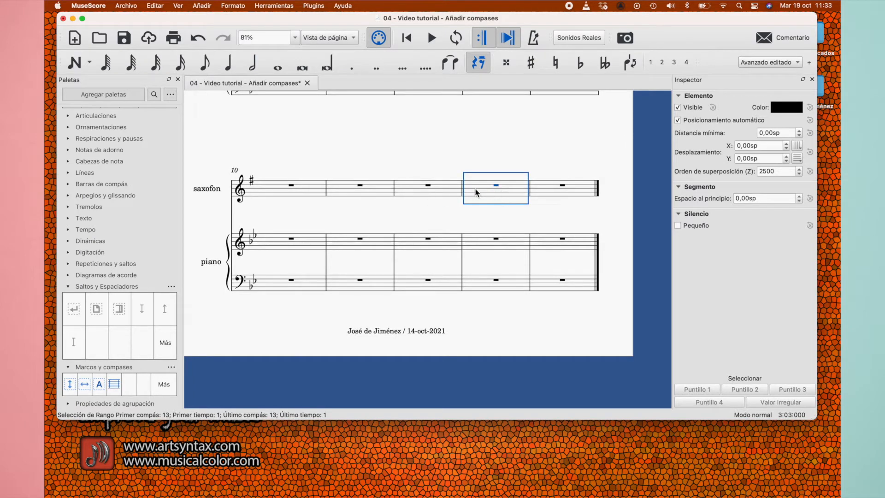
click(96, 312)
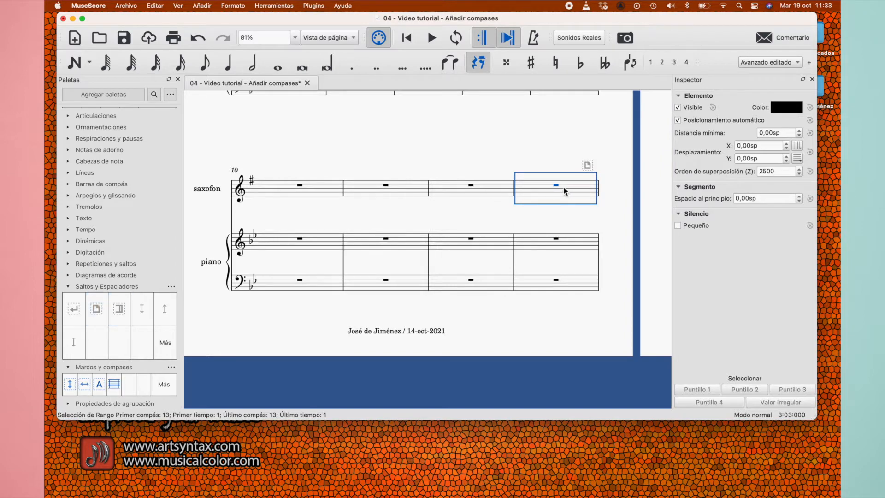
Examine the start of the second page and the layout of both pages side by side
scroll(622, 161, up, 2)
scroll(622, 161, right, 3)
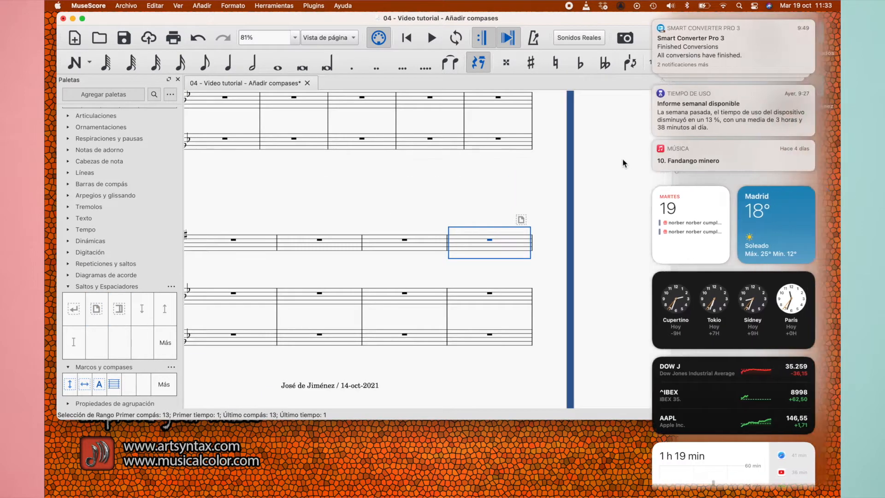
scroll(795, 202, left, 3)
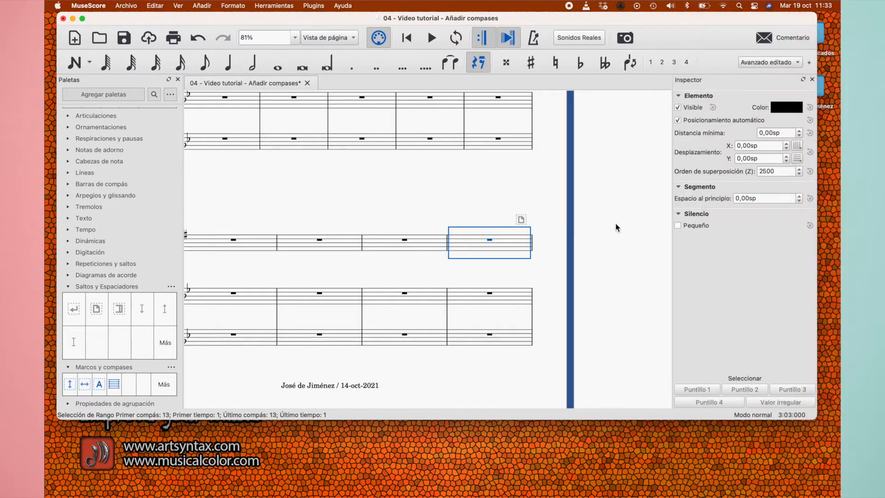
scroll(615, 224, up, 1)
scroll(615, 224, right, 2)
scroll(615, 223, right, 5)
scroll(612, 224, up, 3)
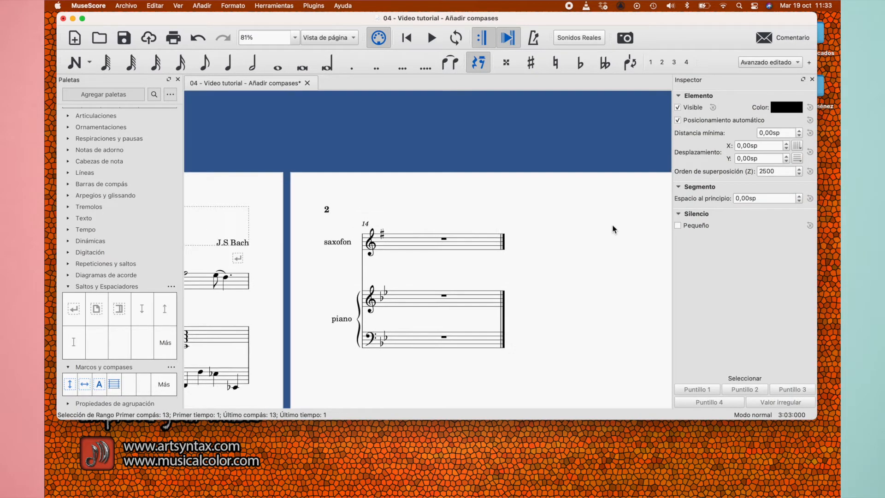
scroll(612, 224, down, 6)
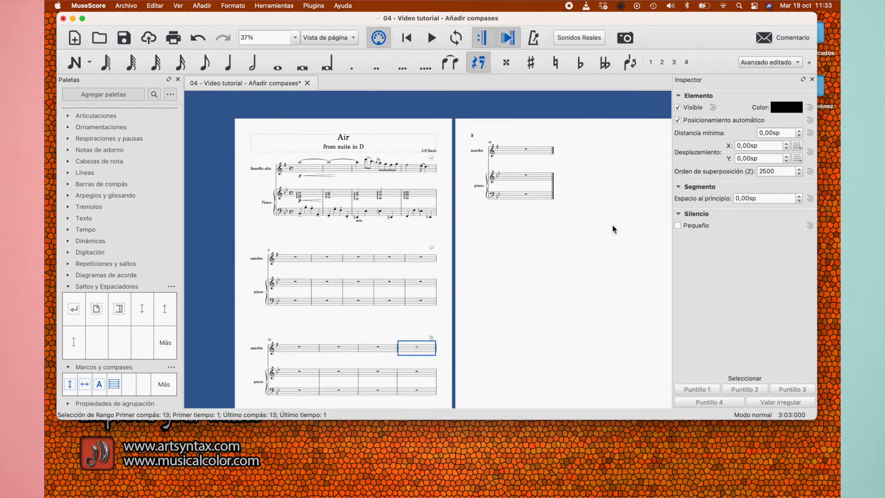
Append three empty measures at the end of the score on page 2, and undo those additions
click(548, 237)
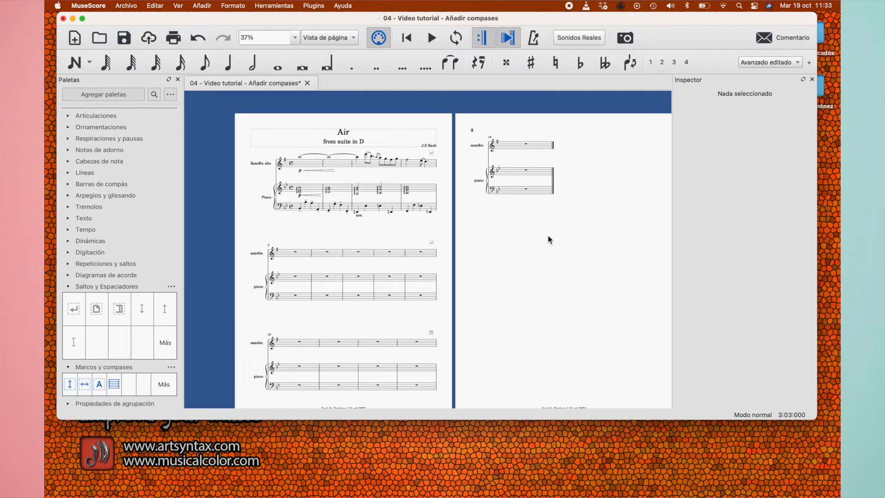
key(super+b)
key(super+b)
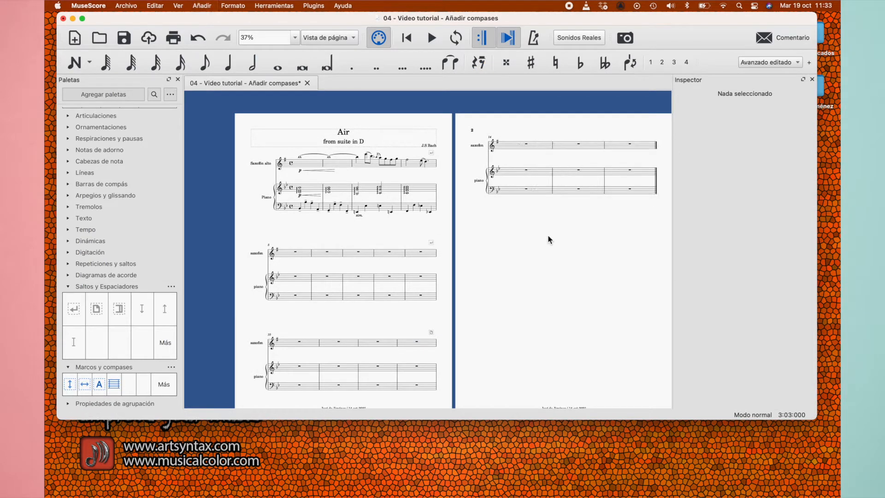
key(super+b)
key(super+z)
key(super+z)
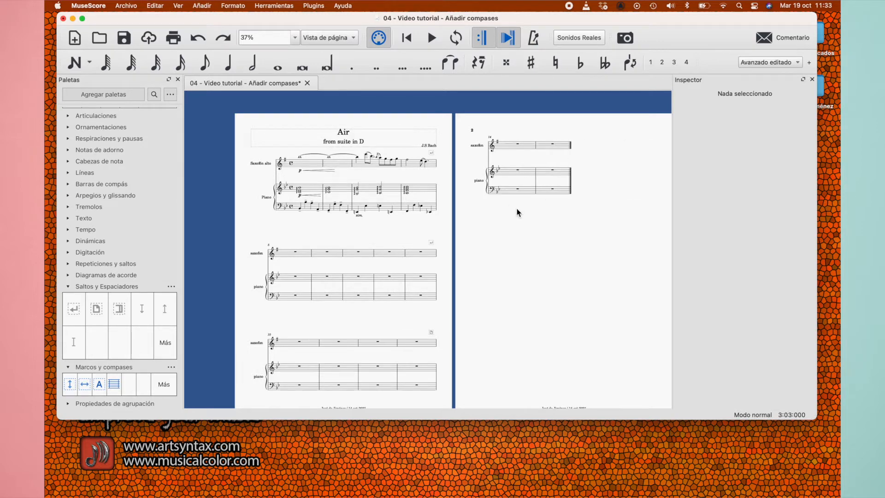
key(super+z)
Delete the page break after measure 13
scroll(510, 247, up, 5)
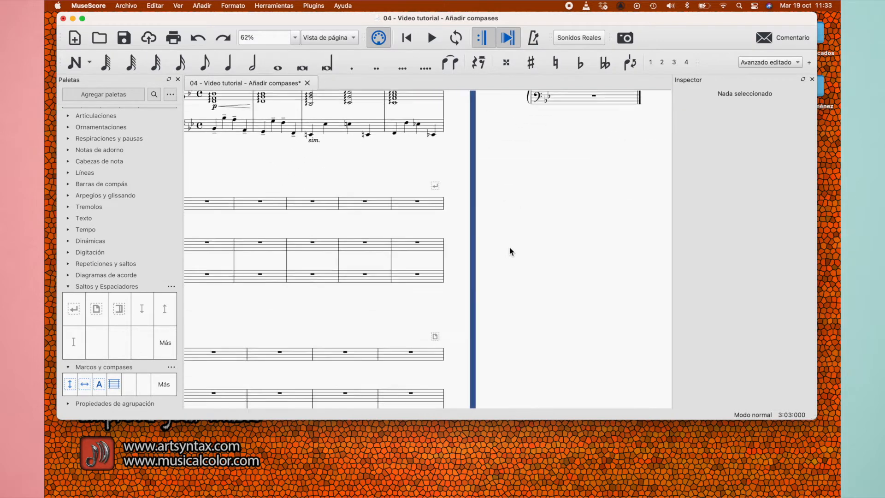
click(485, 263)
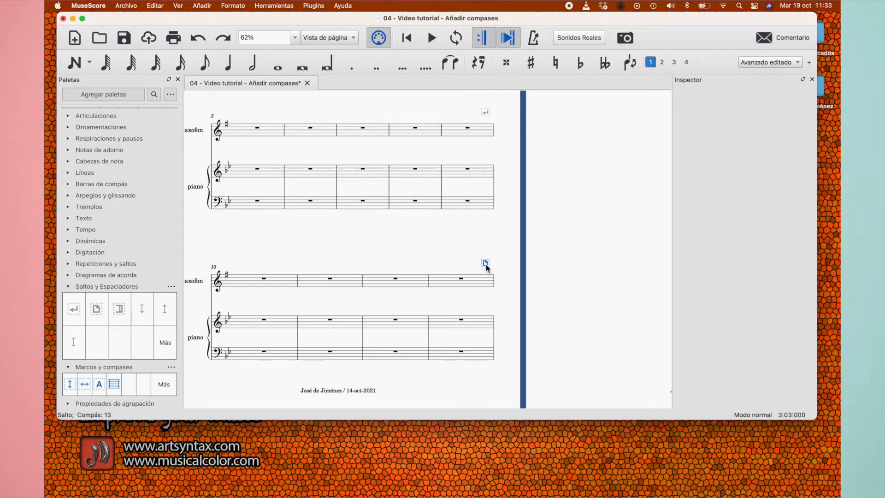
key(Delete)
Delete the system break after measure 9 and undo the deletion
scroll(487, 226, up, 4)
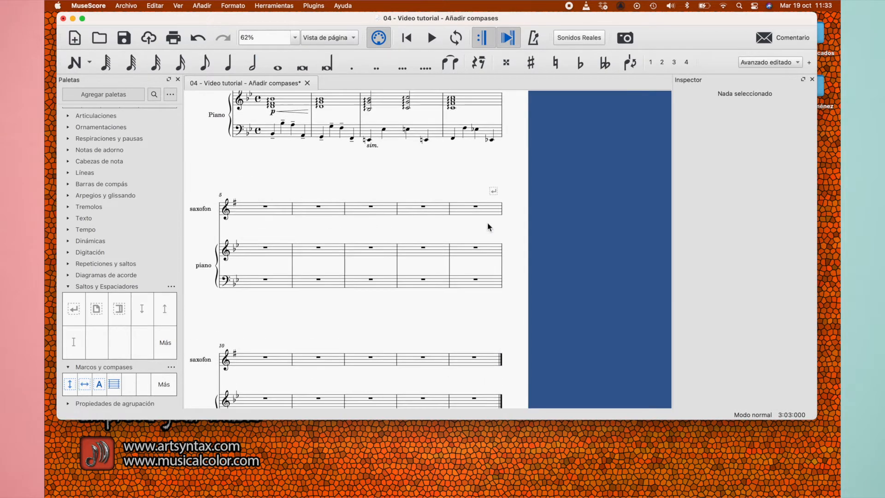
click(493, 190)
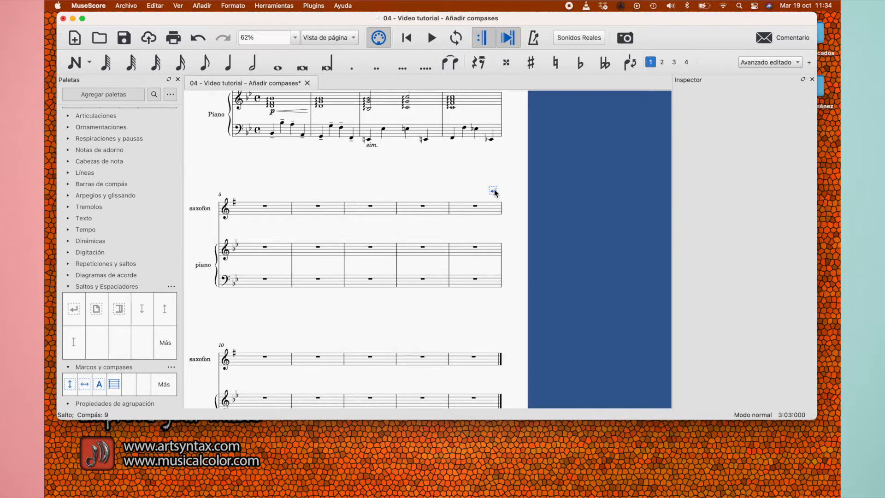
key(Delete)
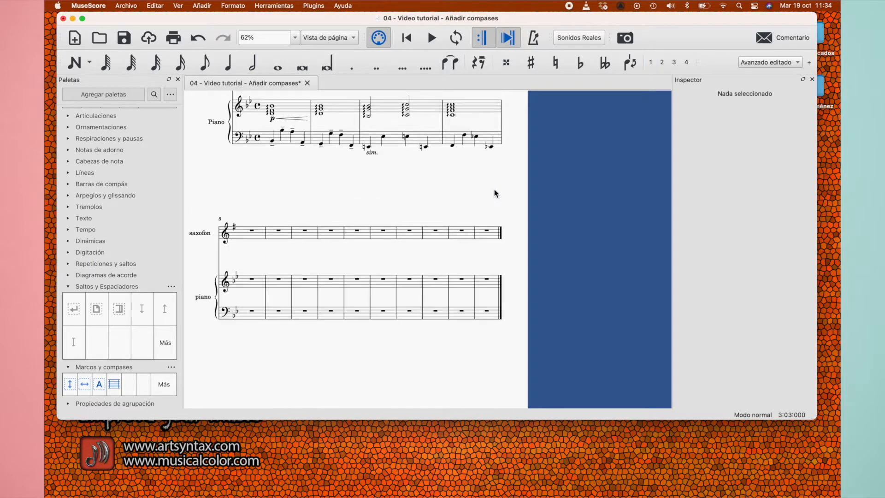
key(super+z)
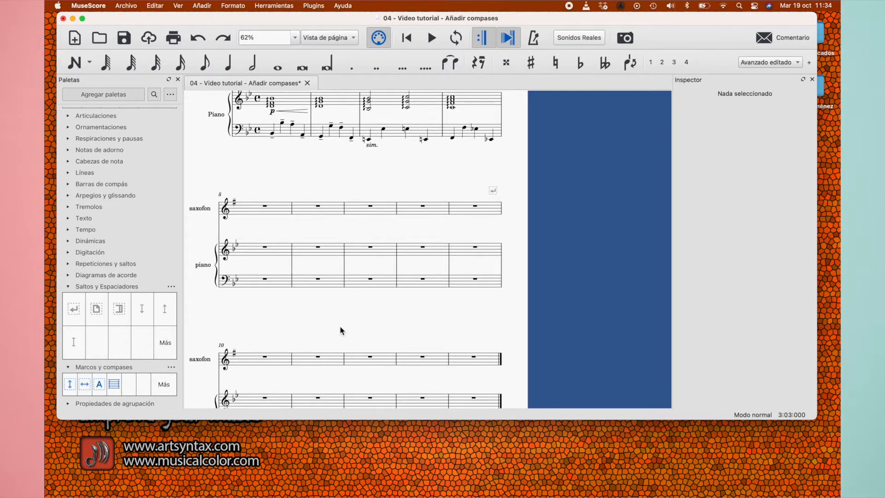
Examine how the measures are distributed across the three systems, from the last one back to the first
scroll(347, 325, left, 3)
scroll(346, 325, down, 2)
scroll(346, 324, left, 3)
scroll(346, 324, down, 2)
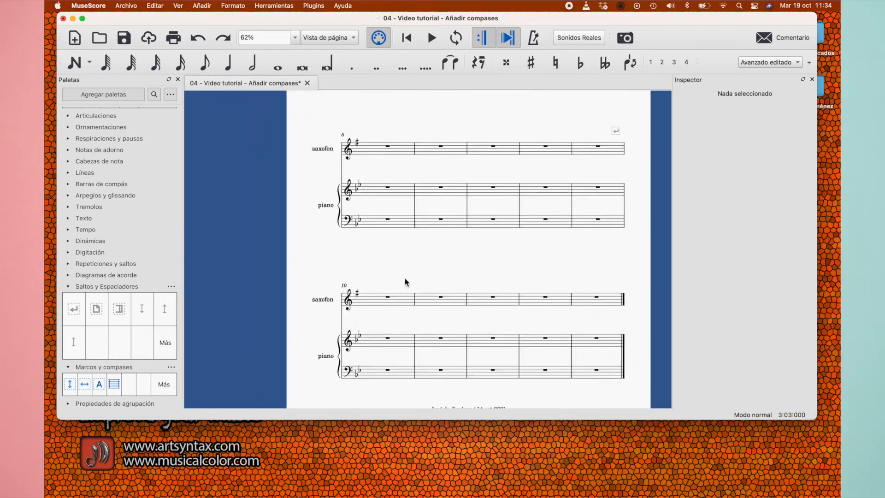
scroll(388, 266, up, 1)
scroll(389, 266, up, 2)
scroll(388, 267, right, 2)
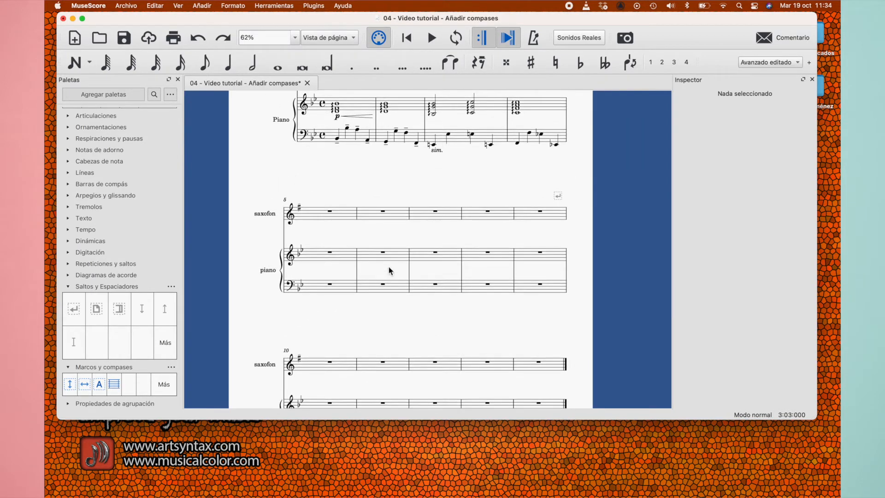
scroll(388, 267, up, 3)
scroll(388, 267, right, 1)
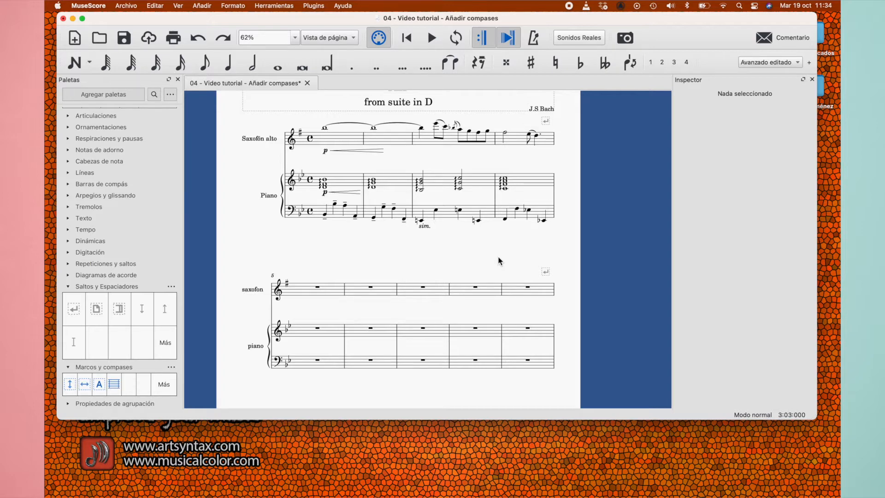
Delete the system break after measure 4 and put a section break in its place
click(546, 142)
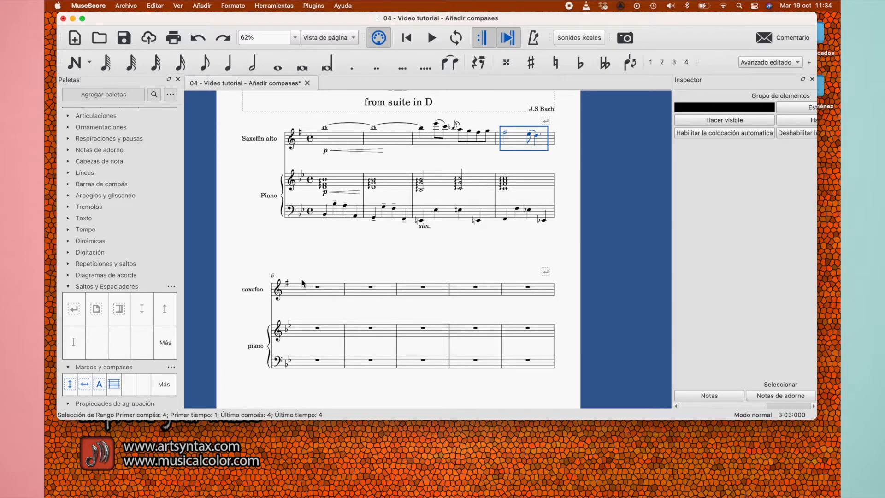
click(547, 122)
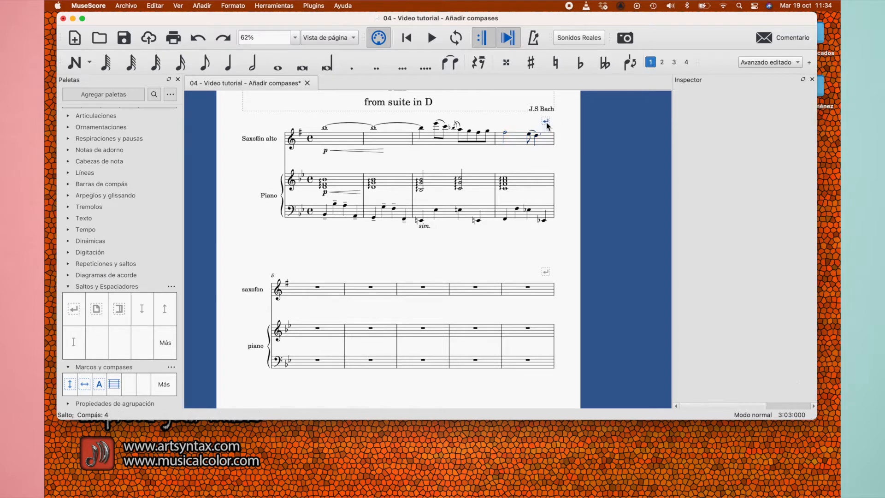
key(Delete)
click(488, 143)
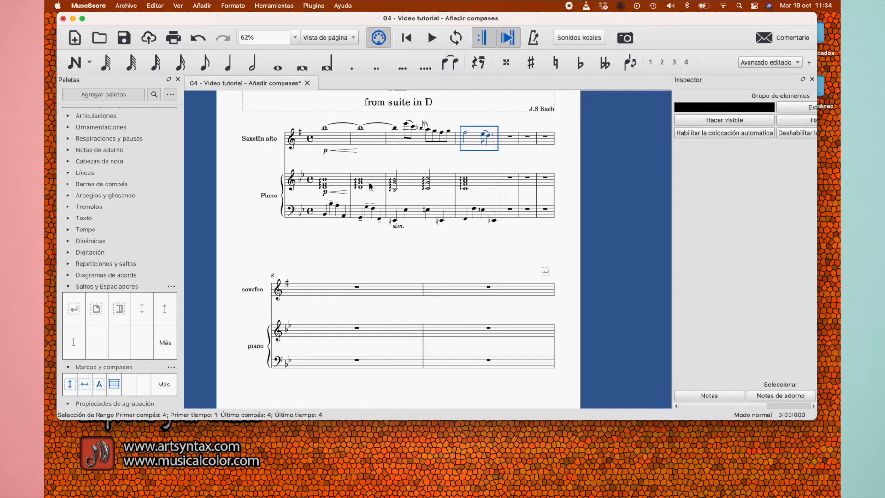
click(121, 310)
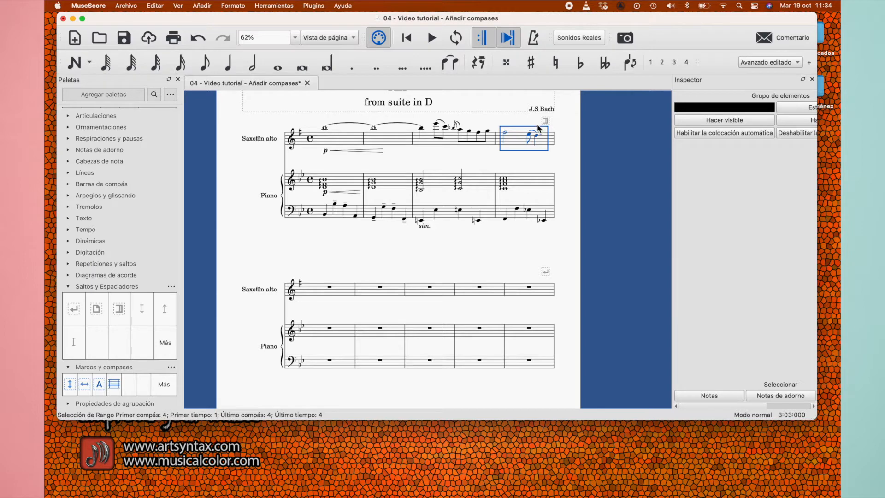
Examine how the section break affects the instrument names in the first, second and third systems
scroll(261, 289, down, 2)
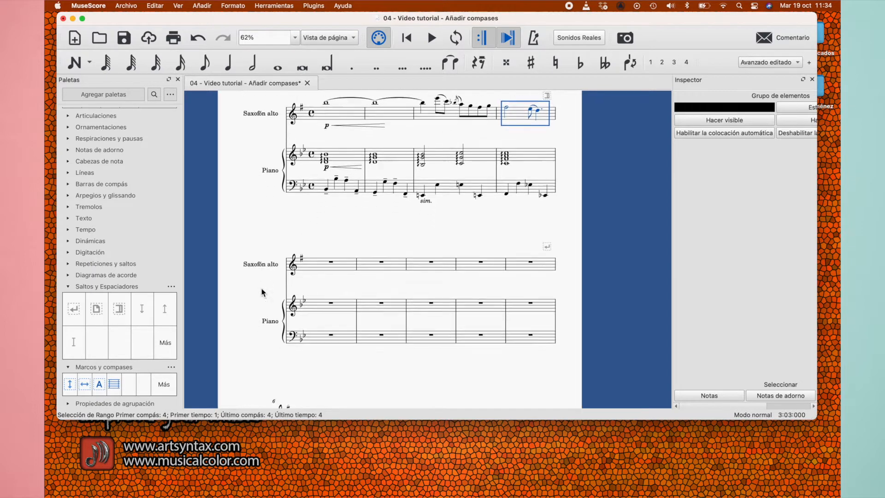
scroll(261, 289, down, 1)
scroll(266, 251, up, 1)
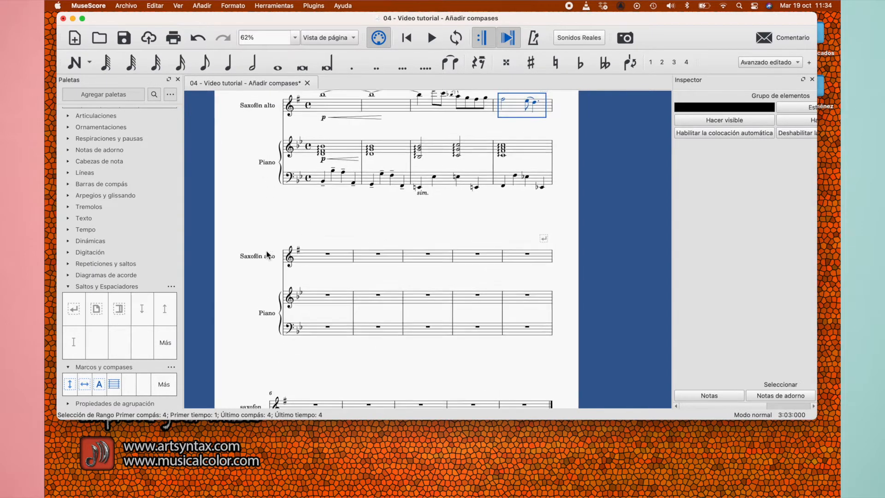
scroll(266, 255, up, 2)
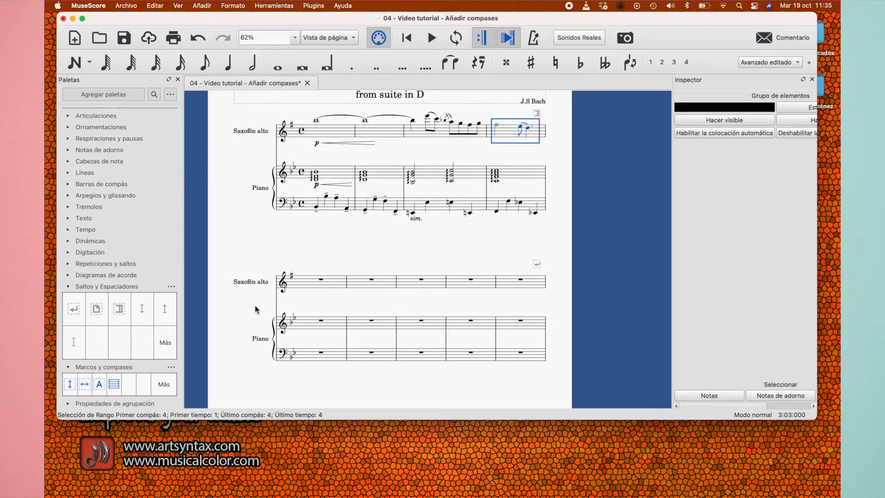
scroll(419, 256, up, 1)
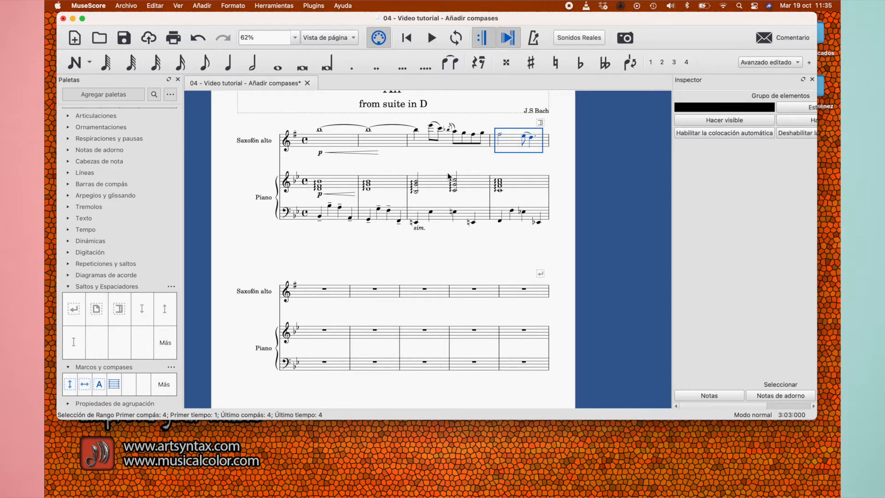
scroll(314, 294, down, 2)
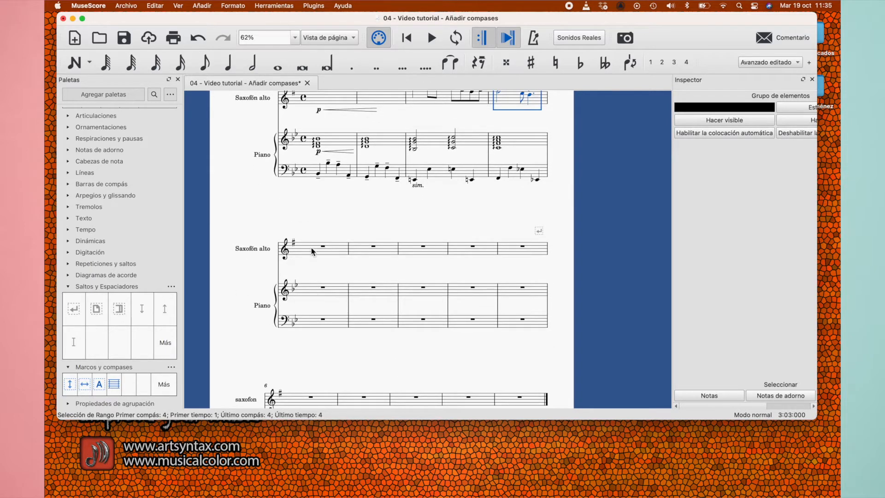
Check how measures are numbered after the section break, comparing the second system with the third
click(311, 247)
scroll(332, 248, down, 2)
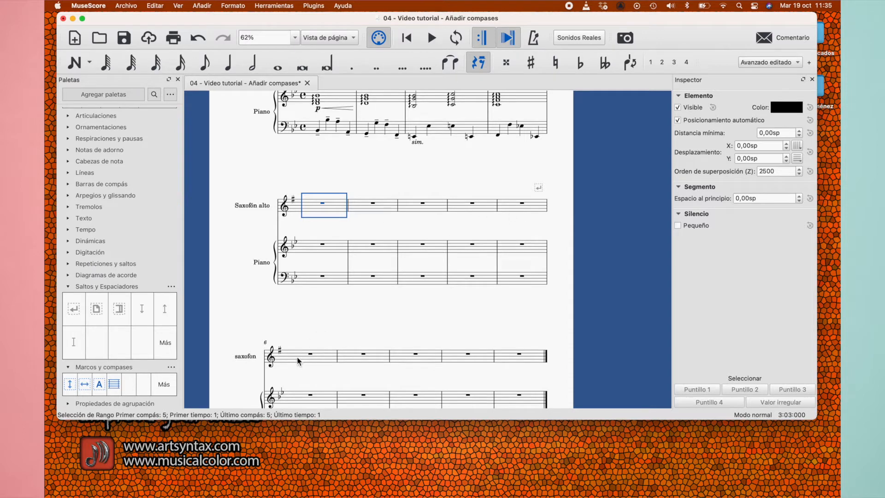
scroll(270, 349, up, 10)
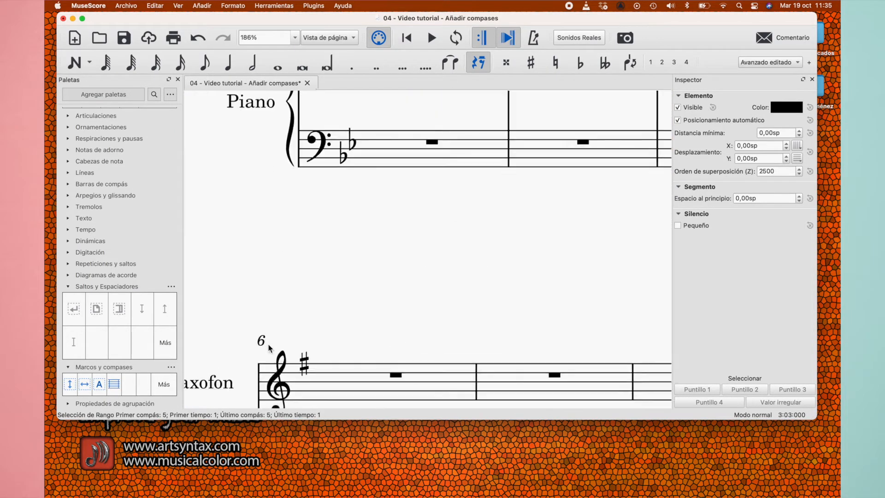
scroll(353, 208, up, 3)
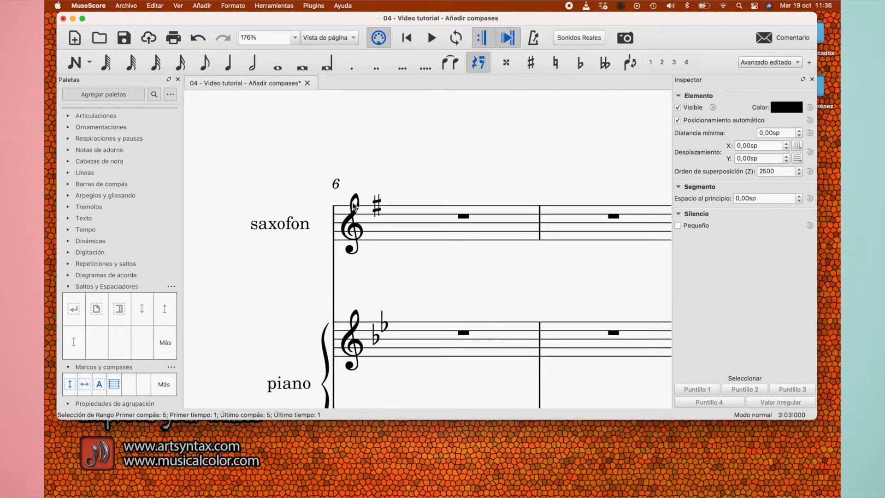
scroll(348, 226, down, 10)
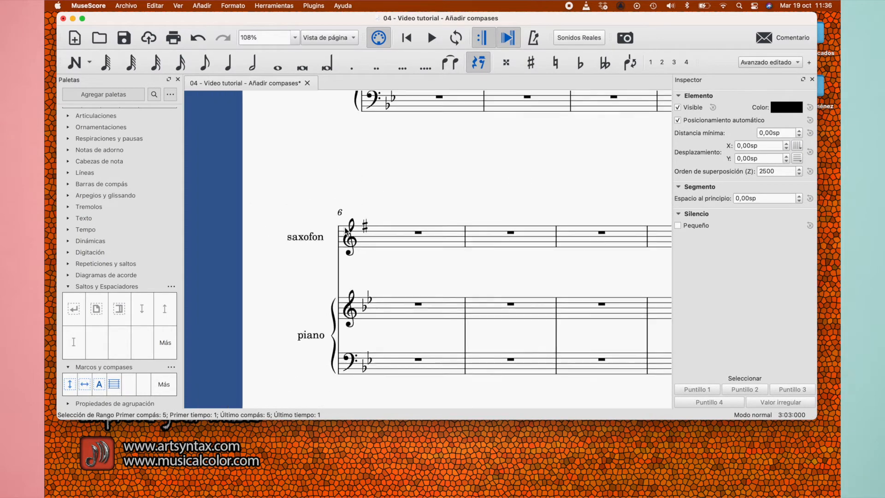
scroll(347, 231, up, 1)
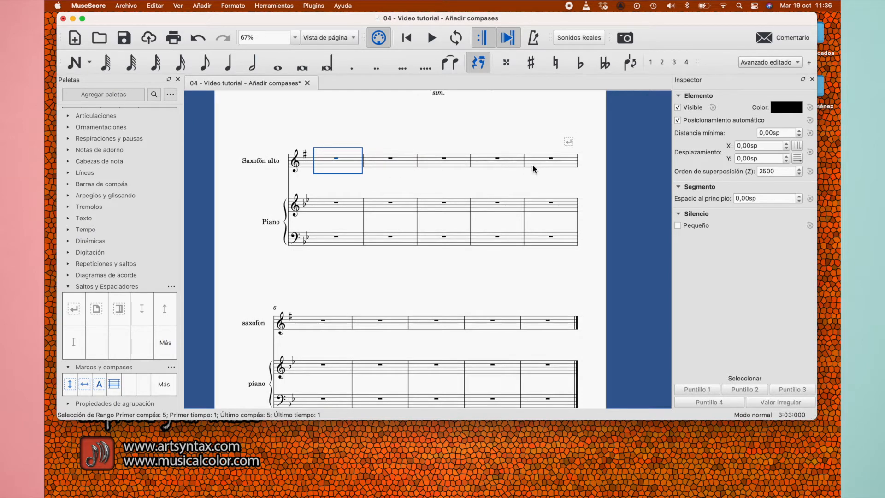
scroll(347, 294, down, 2)
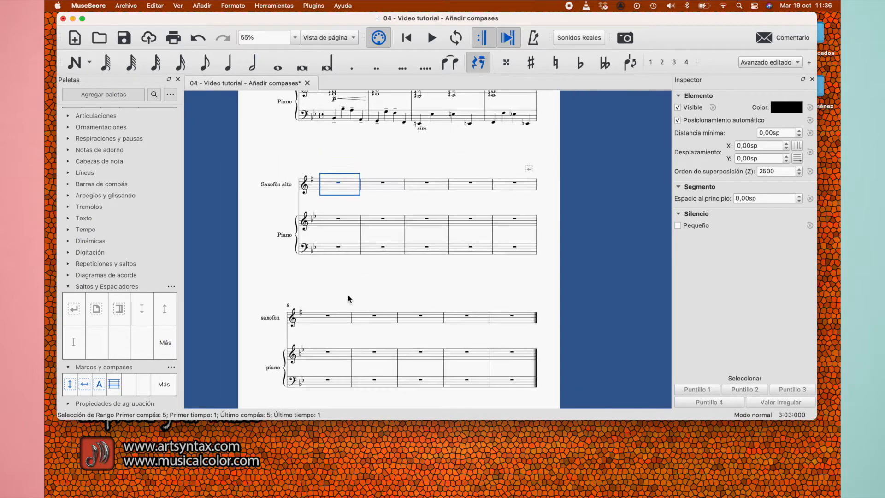
scroll(348, 294, up, 3)
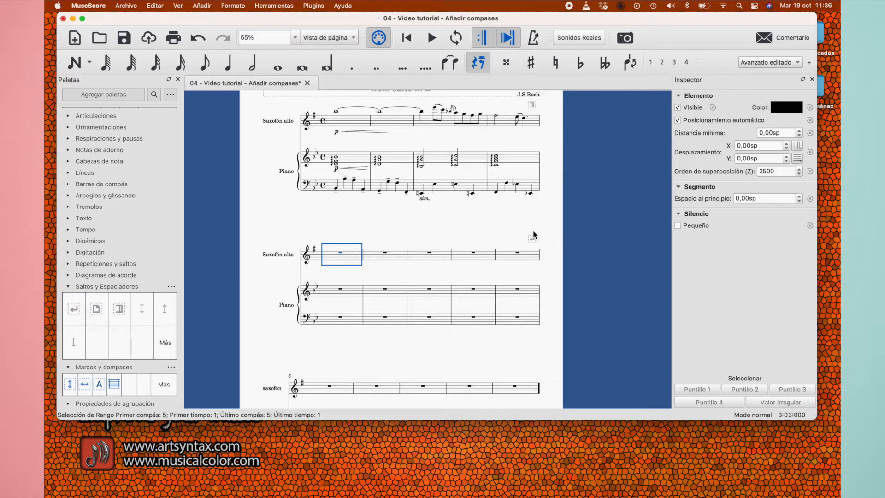
Delete the section break after measure 4 and put a system break back there
click(533, 106)
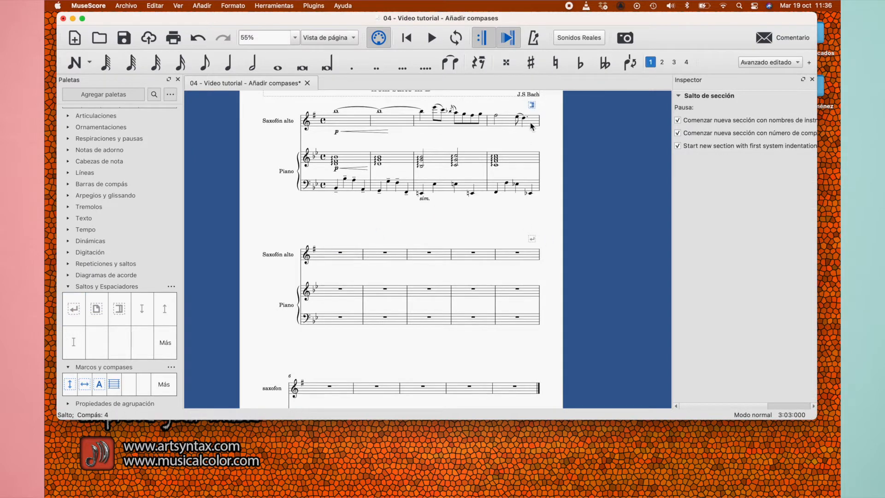
key(Delete)
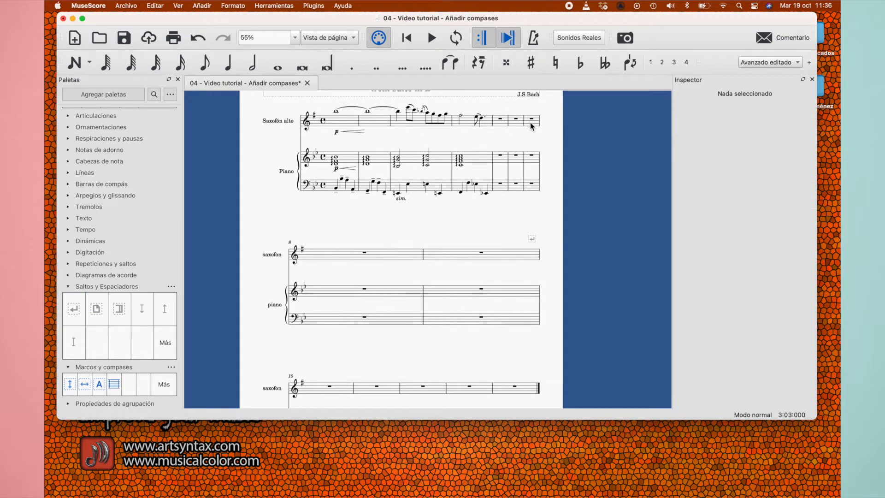
click(485, 122)
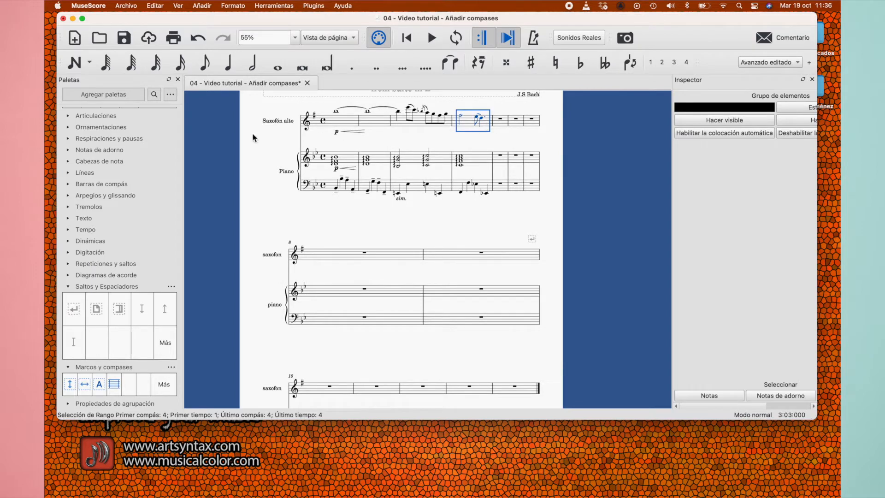
click(72, 308)
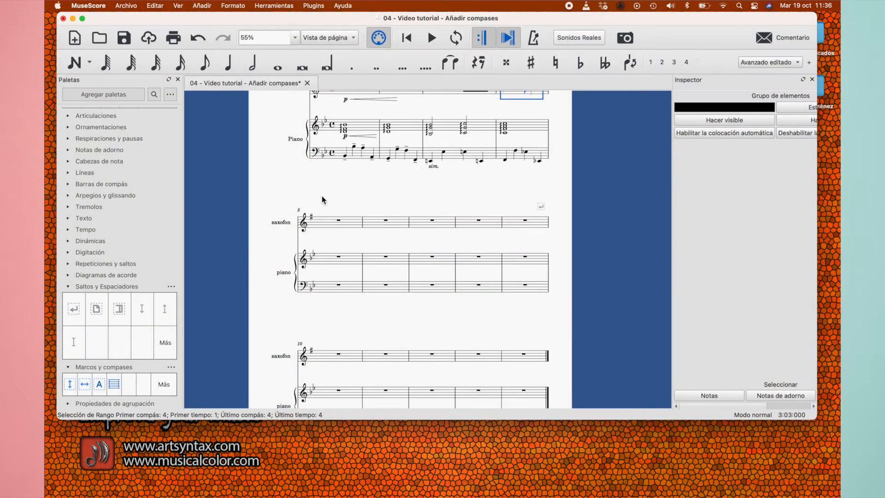
Open the saxophone's staff/part properties and set its short instrument name to Saxofón
scroll(330, 200, down, 1)
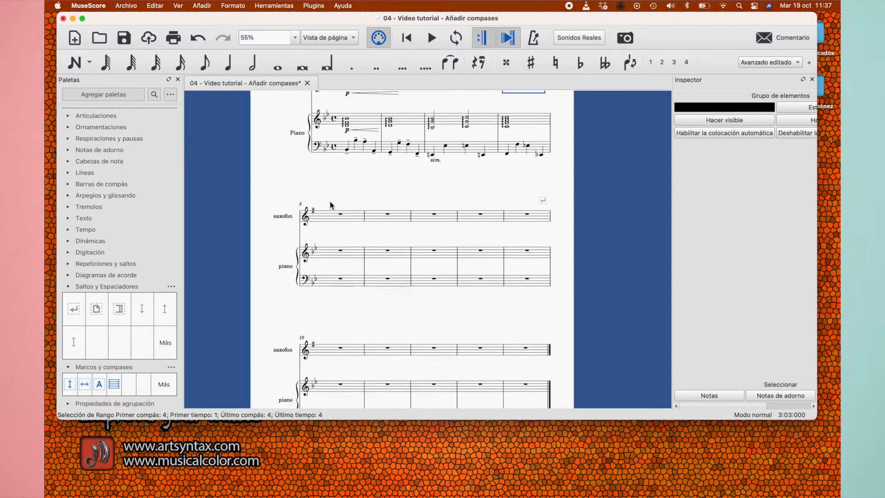
scroll(350, 192, up, 4)
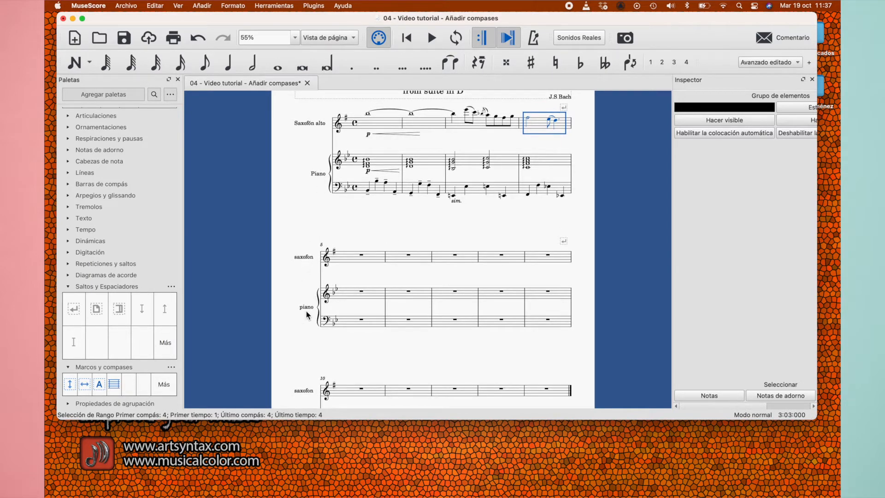
double_click(309, 258)
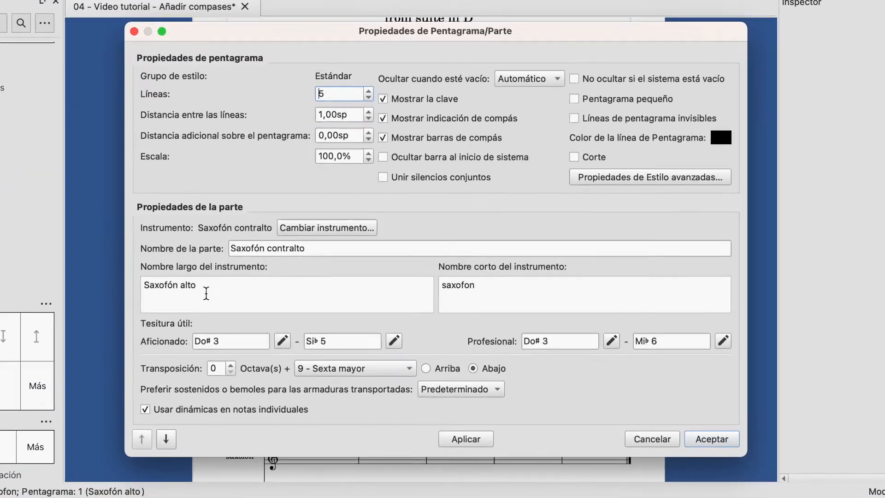
double_click(276, 276)
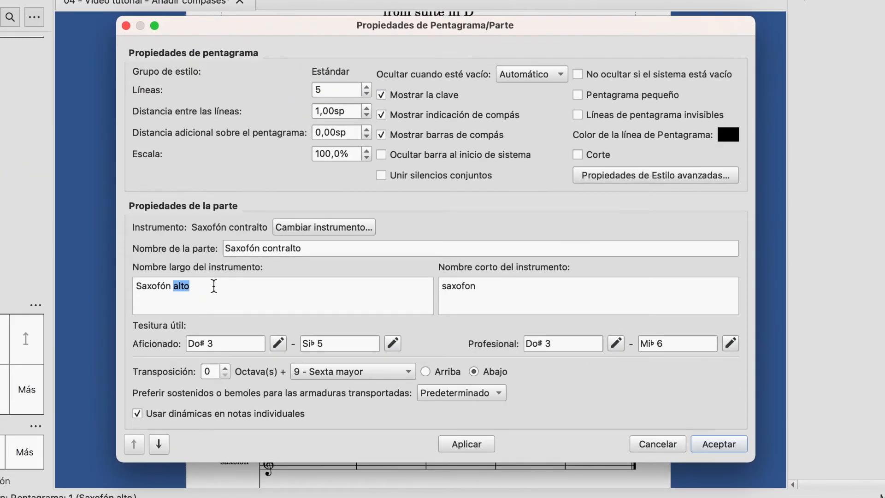
triple_click(207, 289)
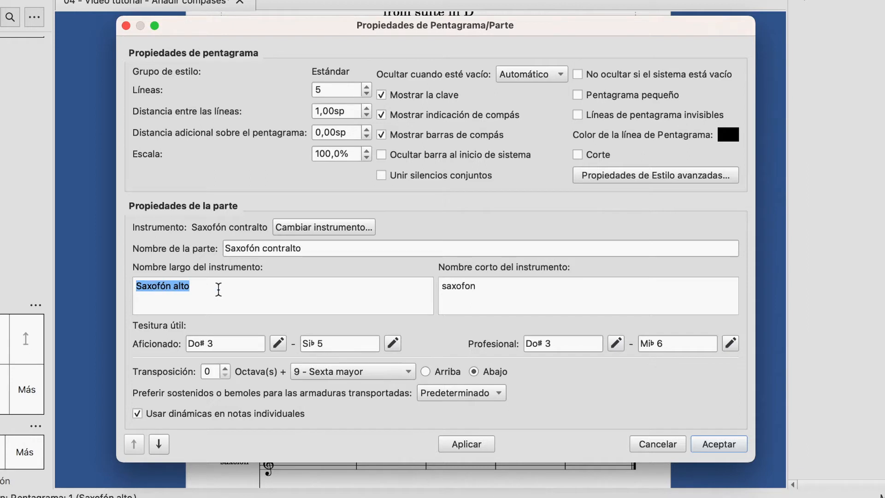
click(480, 288)
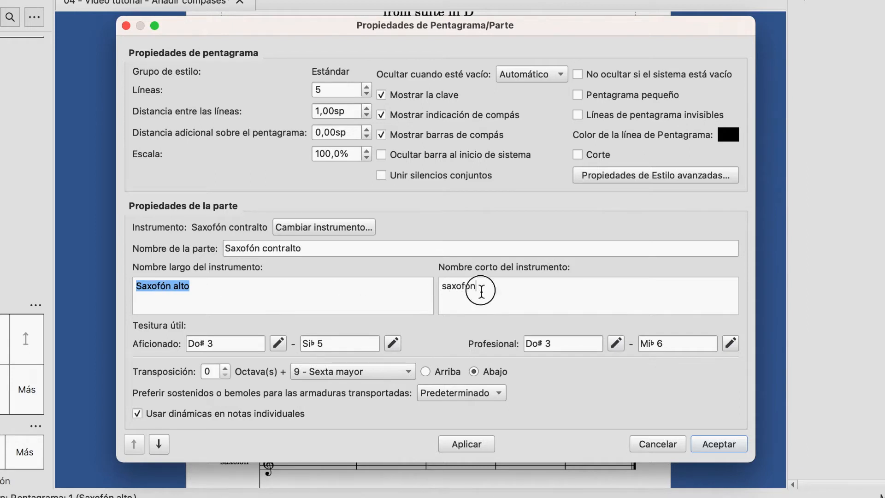
click(447, 287)
key(BackSpace)
text(S)
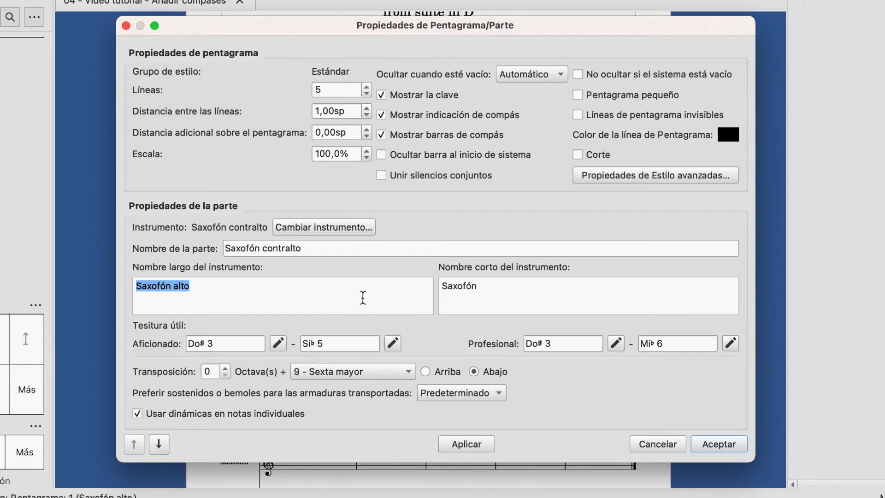
Set the saxophone's long instrument name to Saxofón contralto and accept the staff/part properties
click(343, 295)
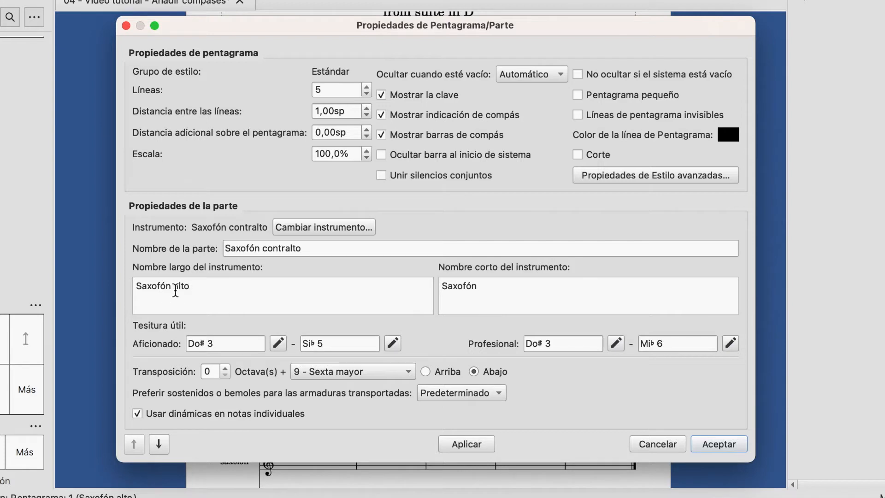
click(175, 288)
text(contralto)
key(BackSpace)
key(BackSpace)
key(BackSpace)
key(BackSpace)
double_click(456, 286)
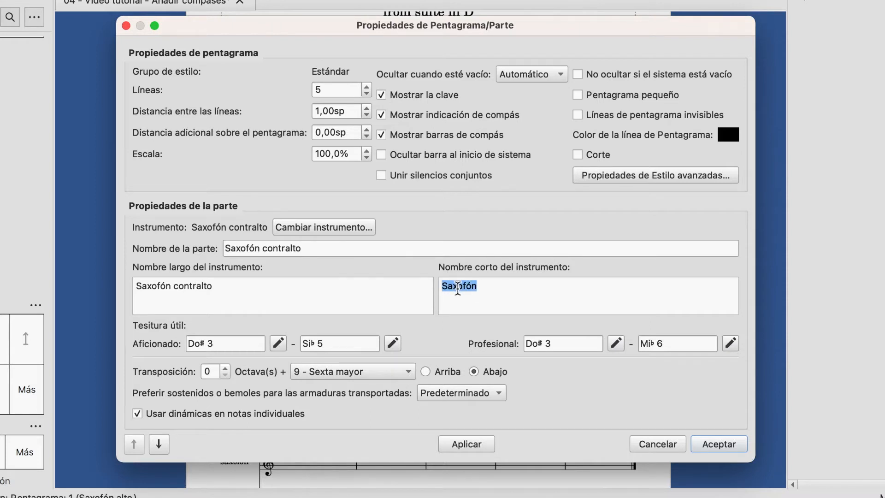
click(732, 443)
Compare the saxophone's instrument name in the first system with the name in the following systems
scroll(477, 292, up, 2)
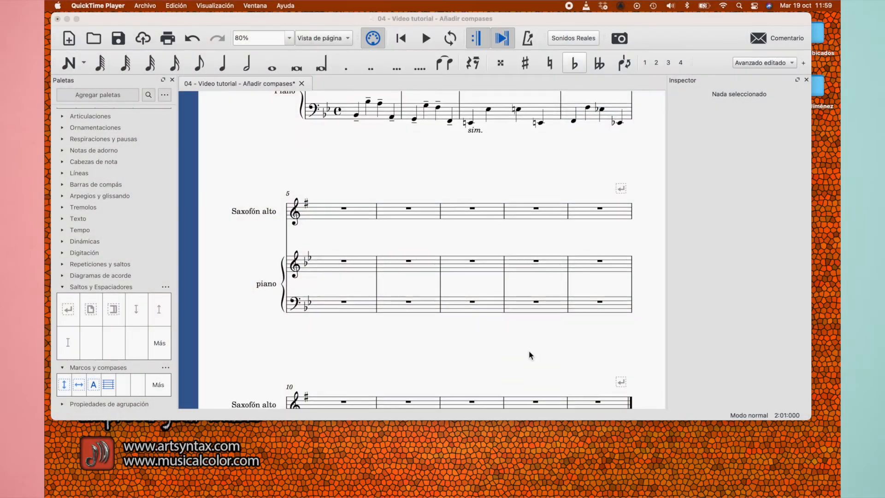
scroll(529, 354, up, 1)
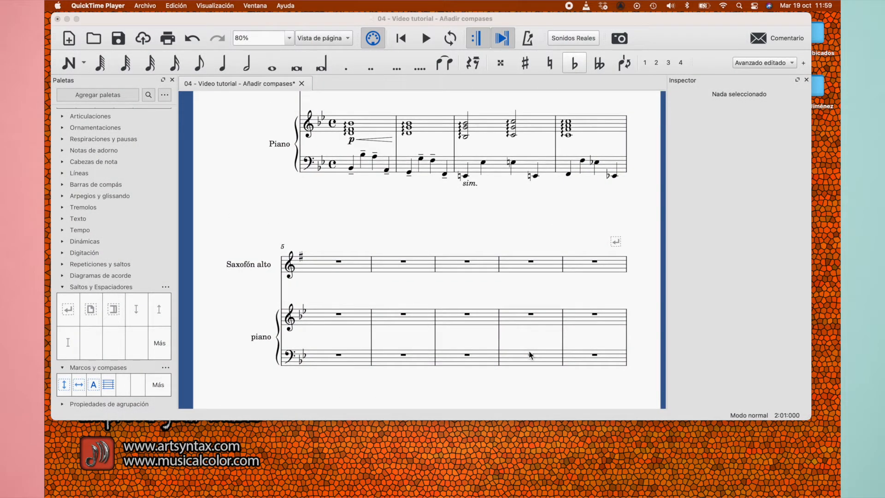
click(534, 228)
scroll(534, 229, down, 3)
scroll(534, 228, up, 2)
scroll(533, 228, up, 7)
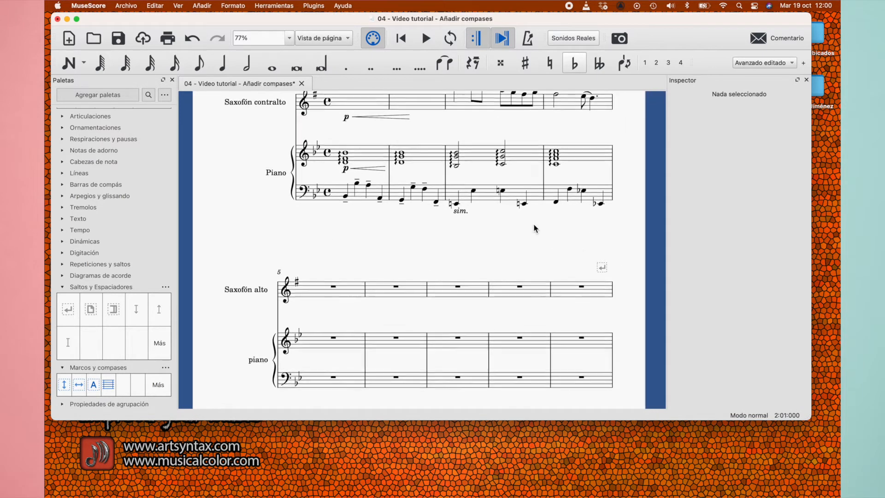
Check the system breaks after measures 4, 9 and 14 and select measure 5 in the saxophone staff
click(567, 190)
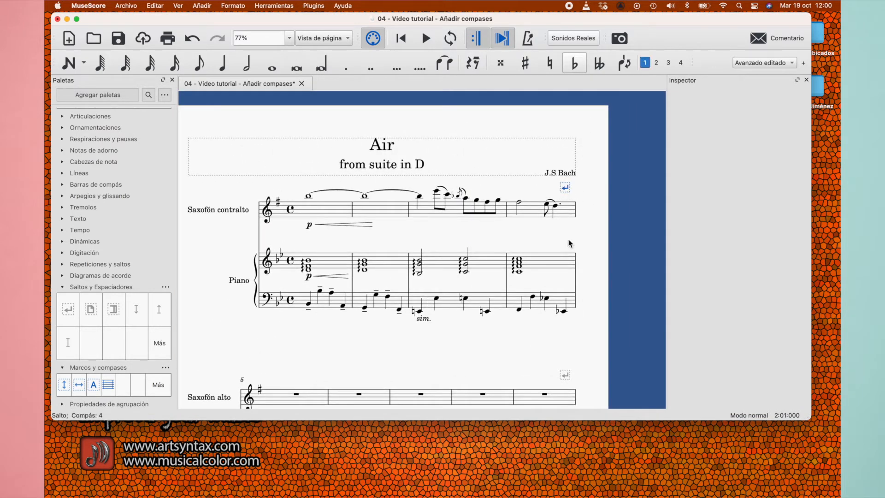
scroll(577, 291, down, 4)
click(584, 273)
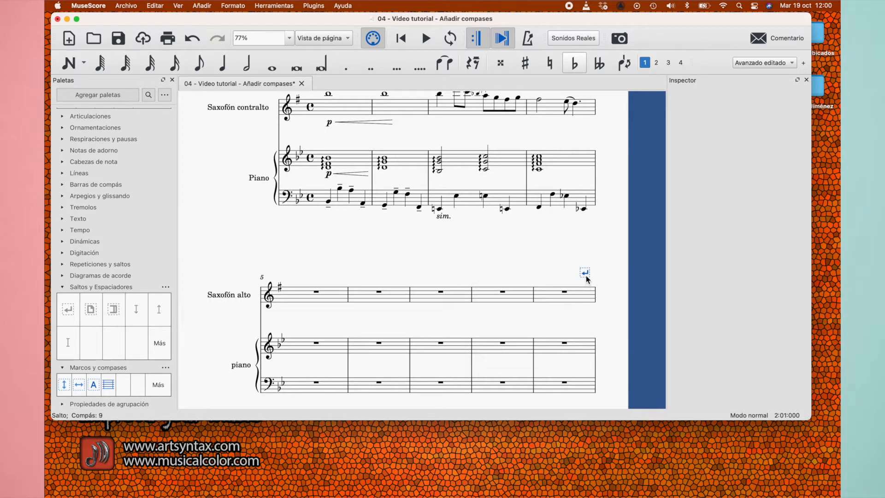
scroll(585, 318, down, 4)
click(585, 302)
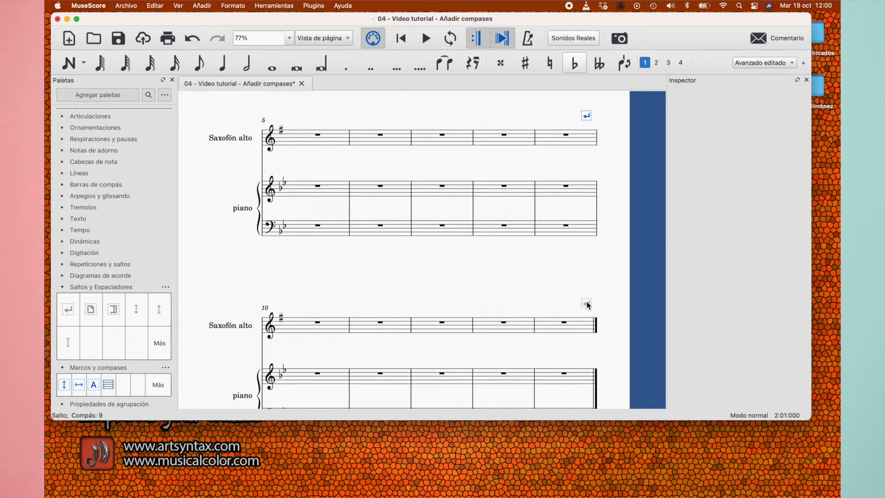
scroll(486, 289, up, 3)
scroll(486, 288, down, 3)
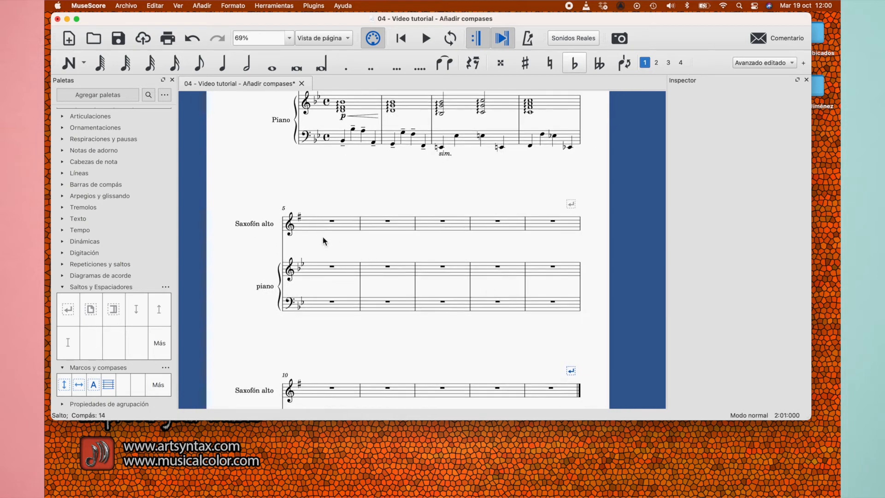
click(312, 227)
scroll(351, 256, down, 5)
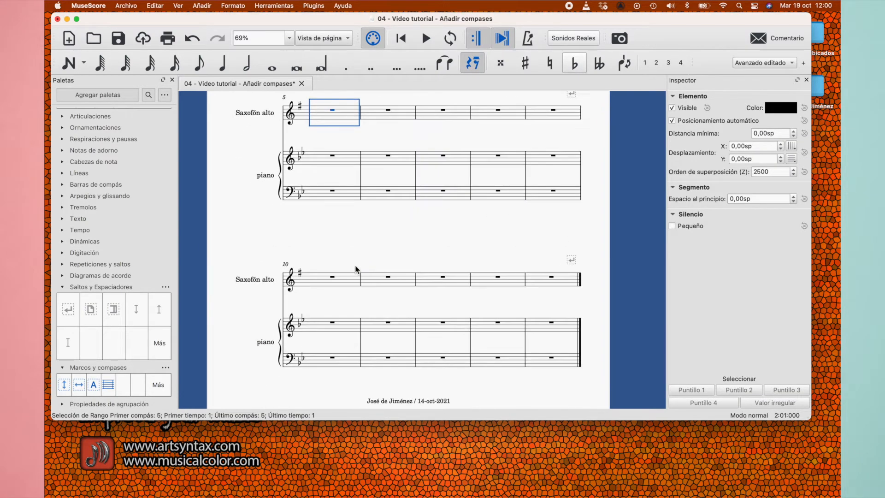
Paste the copied saxophone and piano music starting at measure 5 of the saxophone staff and clear the selection
key(super+v)
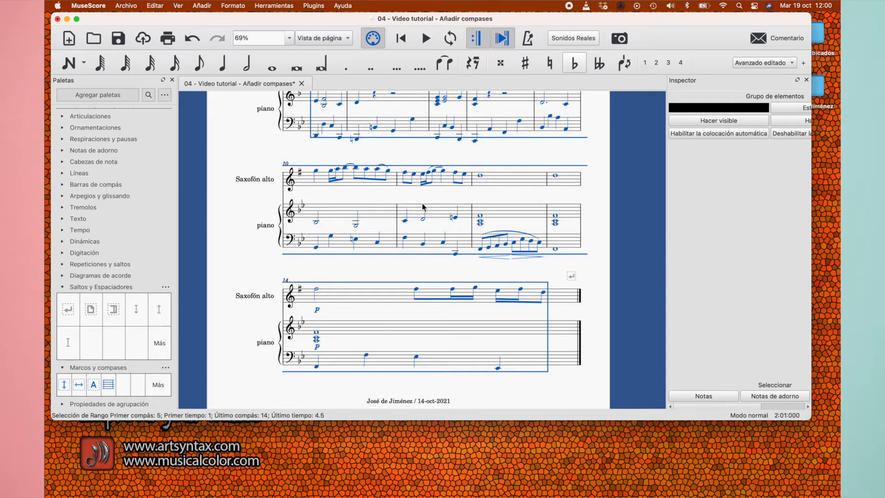
scroll(438, 220, up, 3)
scroll(439, 220, up, 2)
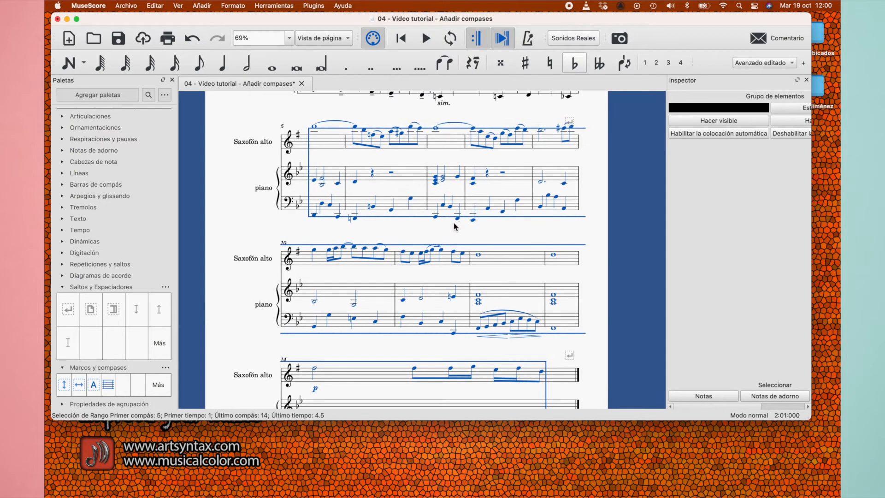
click(463, 232)
scroll(521, 277, down, 3)
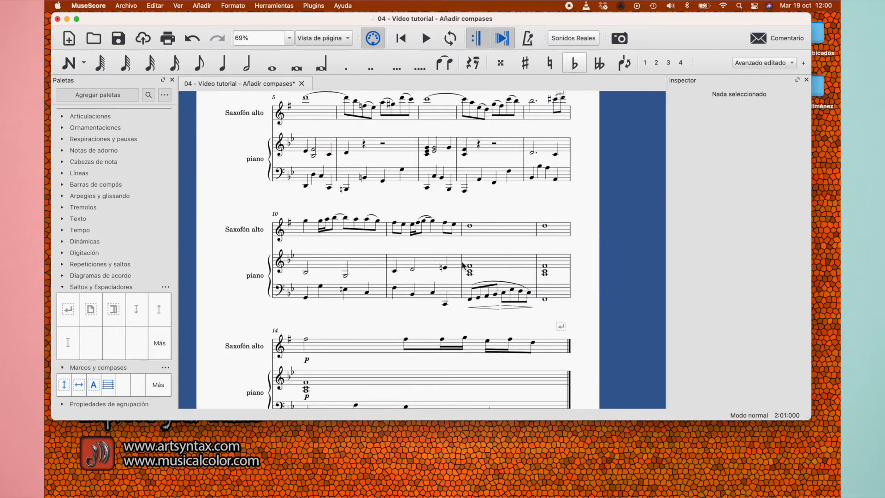
Examine the pasted music in measures 5 to 14 and highlight the saxophone's measures 10 to 14
scroll(458, 358, up, 2)
scroll(458, 358, up, 5)
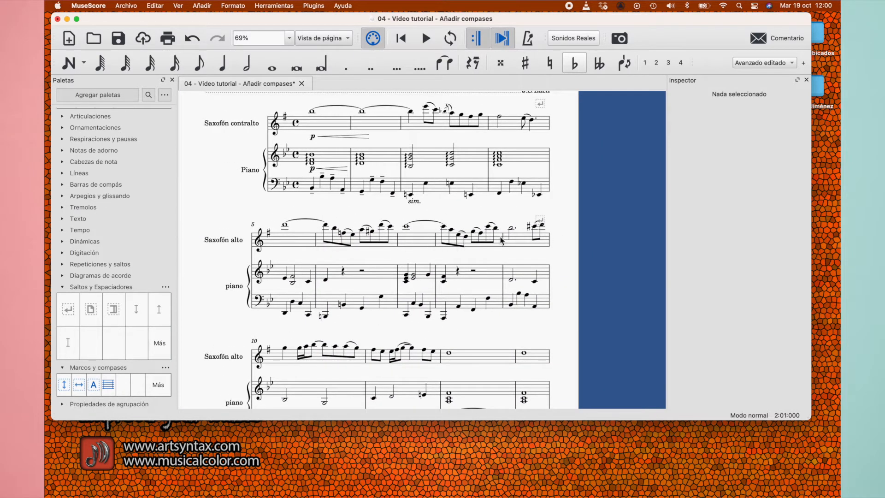
scroll(503, 303, down, 8)
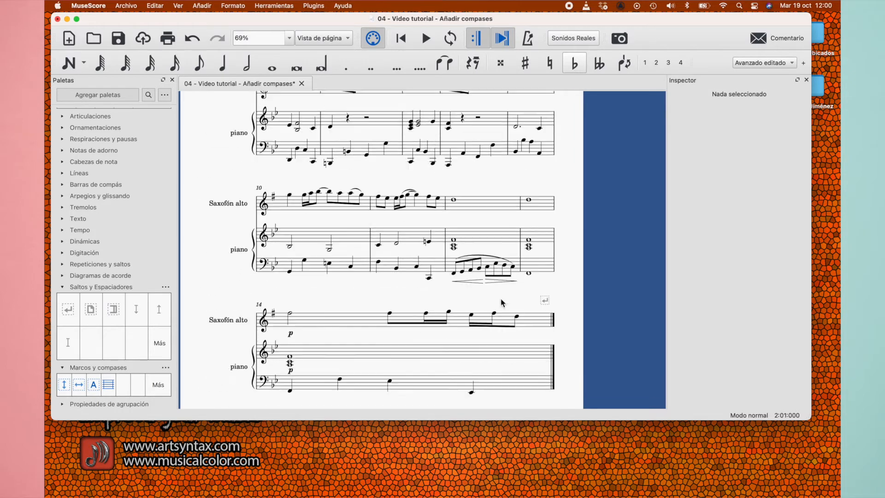
scroll(486, 337, up, 6)
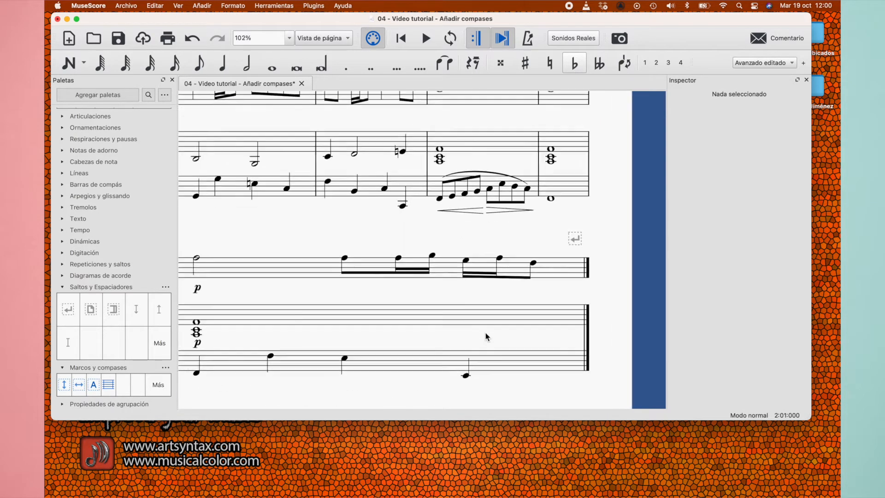
scroll(485, 333, down, 4)
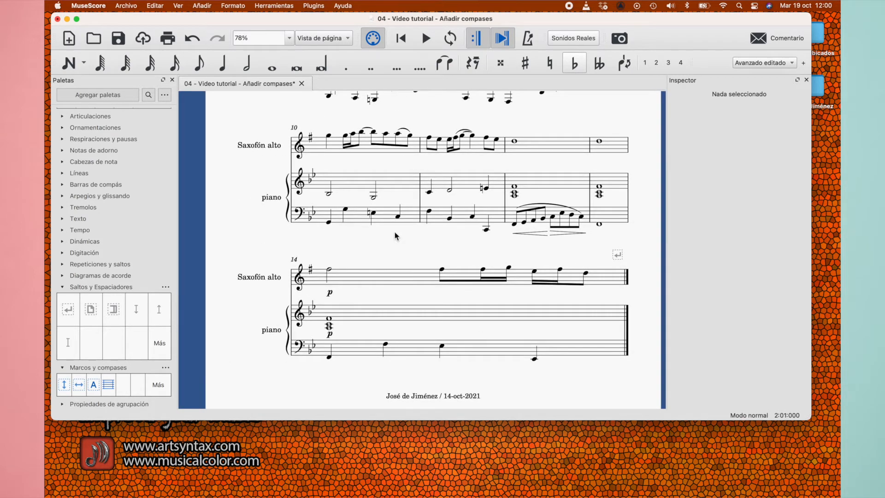
scroll(395, 232, up, 3)
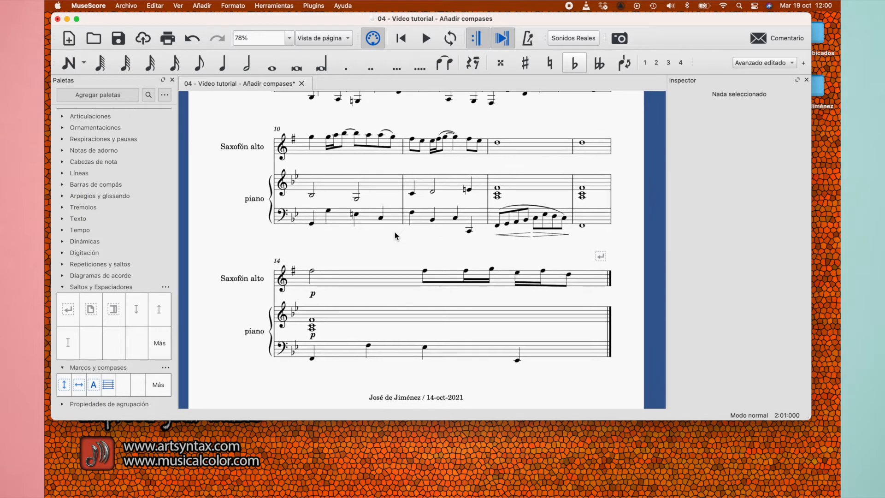
scroll(394, 231, right, 2)
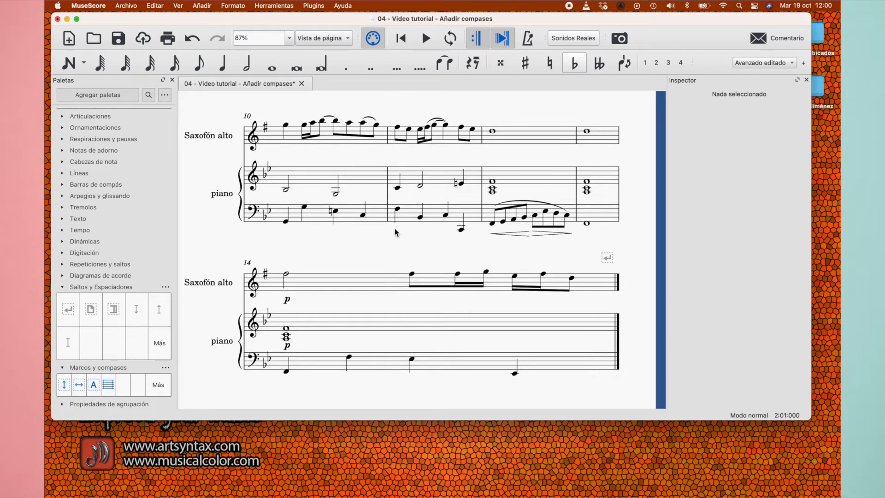
click(382, 289)
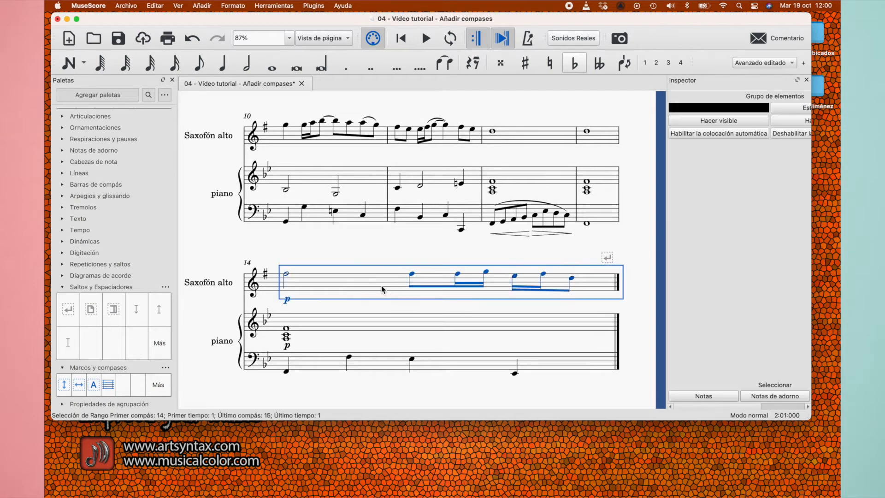
shift+click(368, 142)
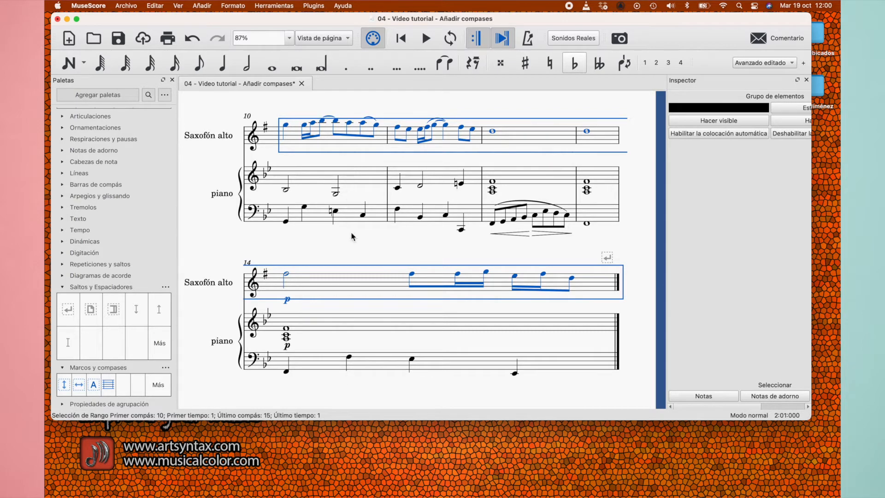
click(355, 247)
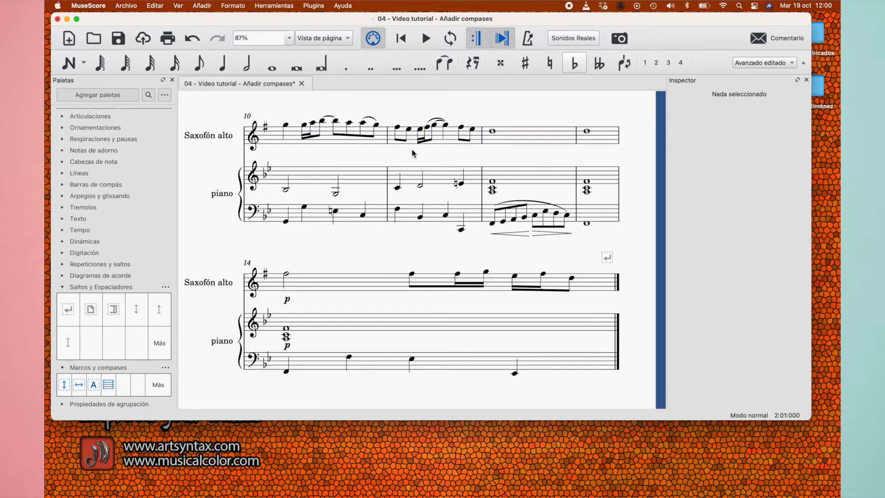
scroll(405, 240, down, 3)
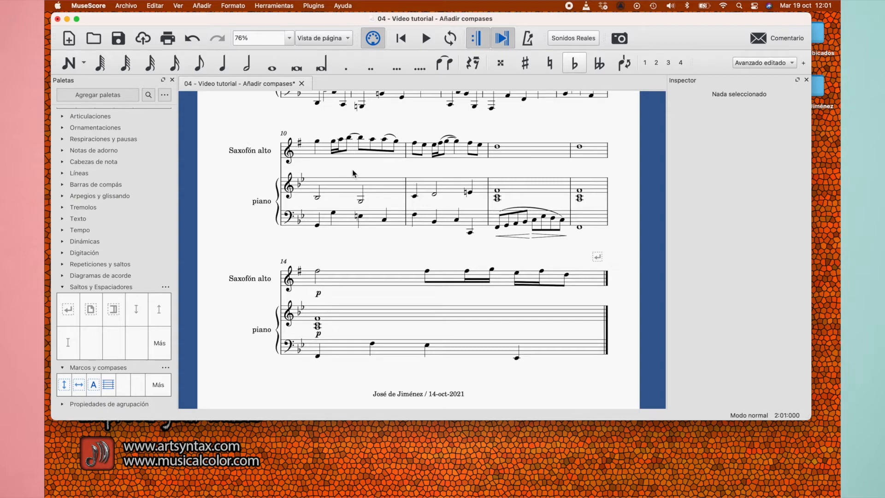
scroll(353, 173, up, 2)
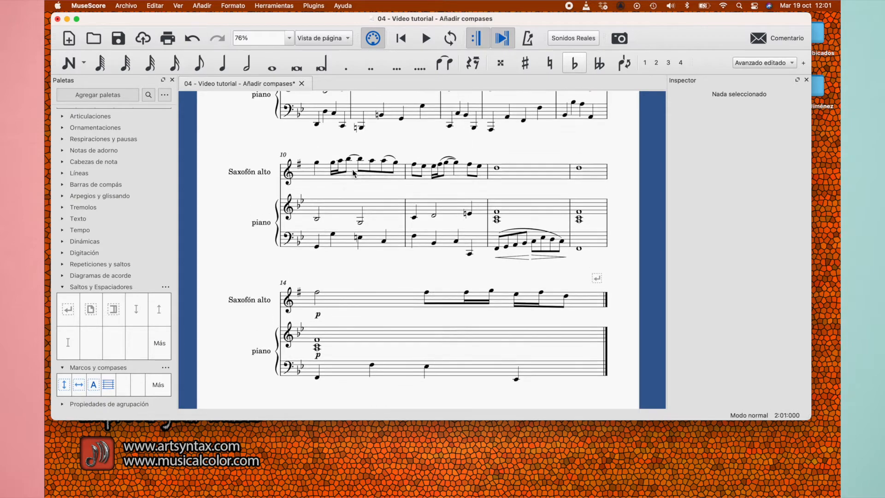
Switch to AIR from suite en D.pdf in Preview, examine the original's instrument names and systems, and return to MuseScore
key(ctrl+Up)
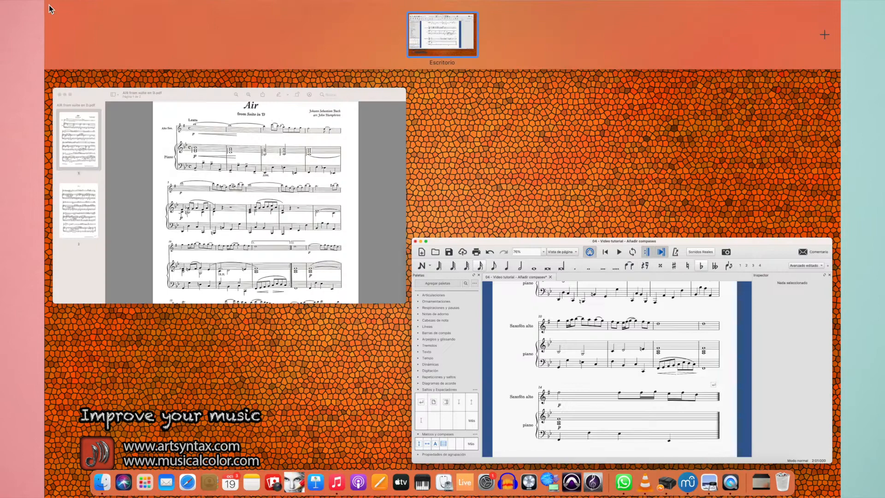
click(271, 234)
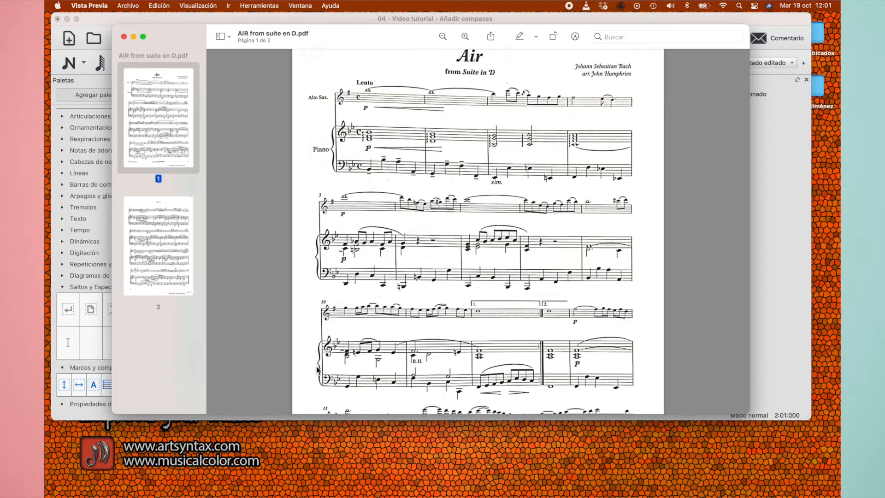
click(218, 19)
Delete the short saxophone and piano instrument names shown in the systems after the first
click(264, 175)
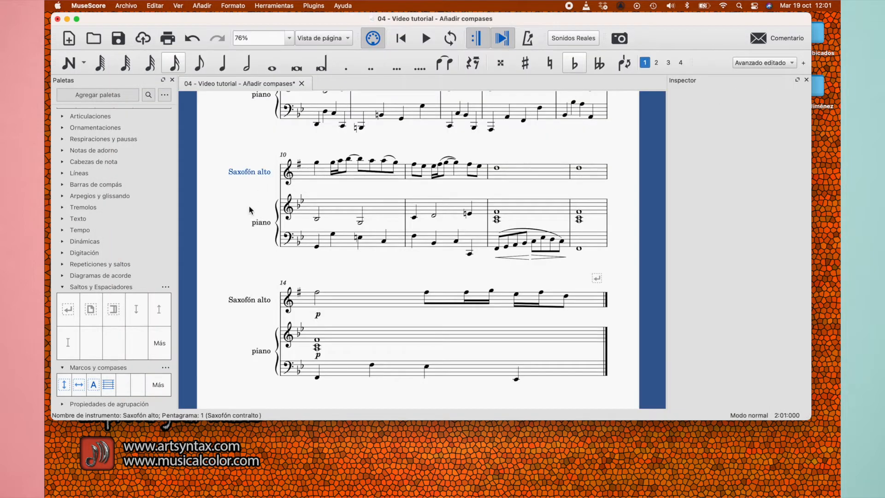
key(Delete)
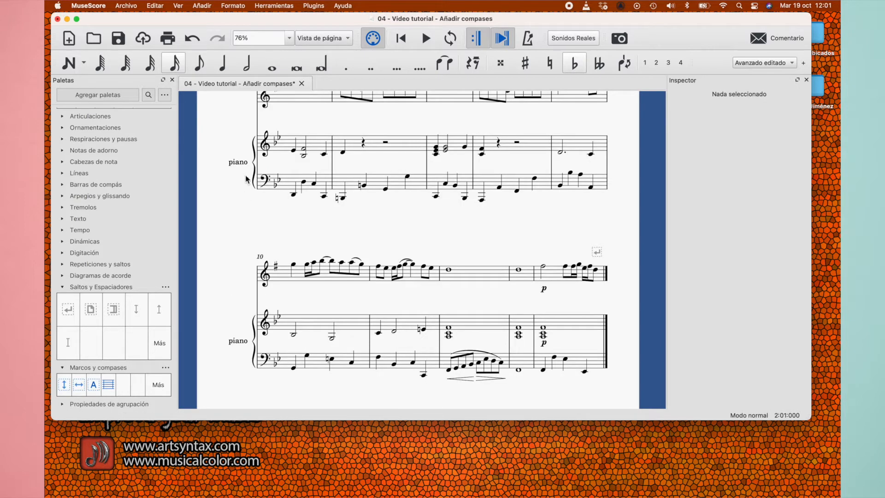
scroll(248, 176, up, 3)
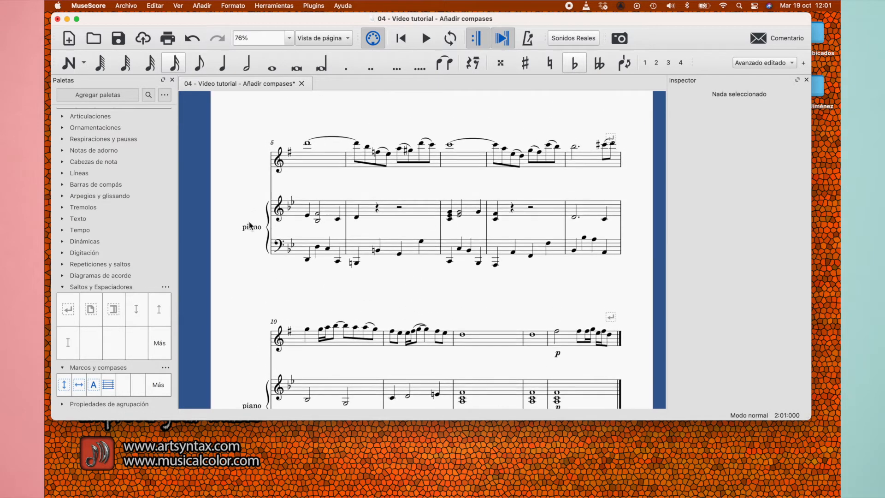
click(252, 228)
key(Delete)
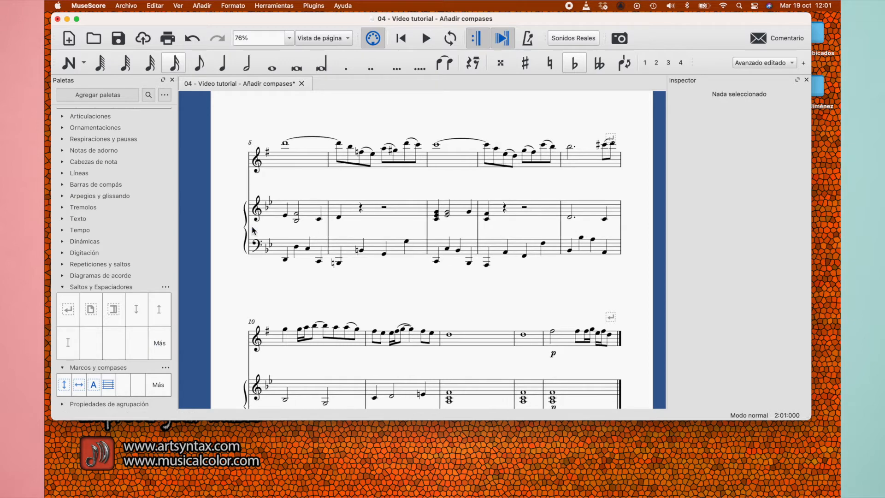
Review the layout and instrument names of all three systems on the page
scroll(399, 293, down, 2)
scroll(399, 293, down, 1)
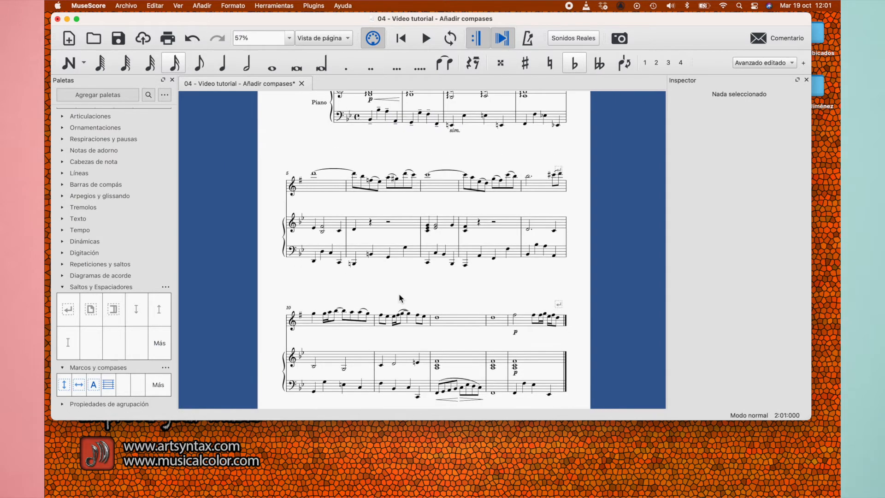
scroll(400, 297, down, 1)
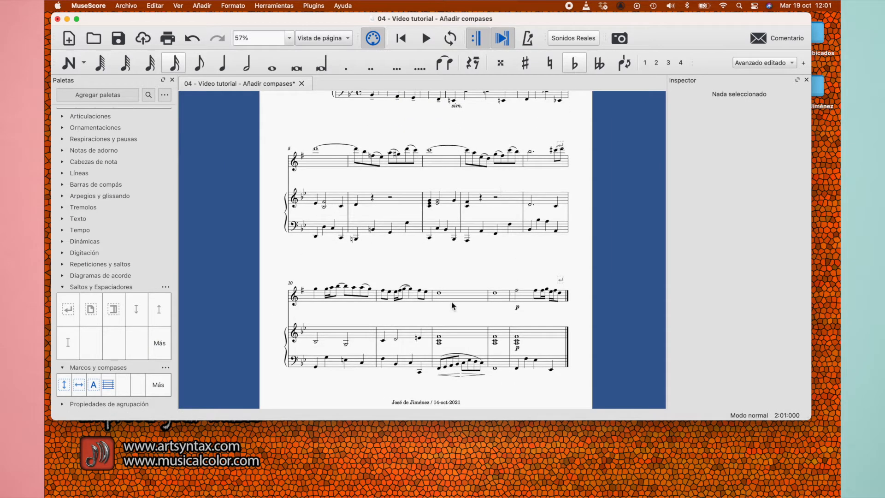
scroll(355, 303, up, 1)
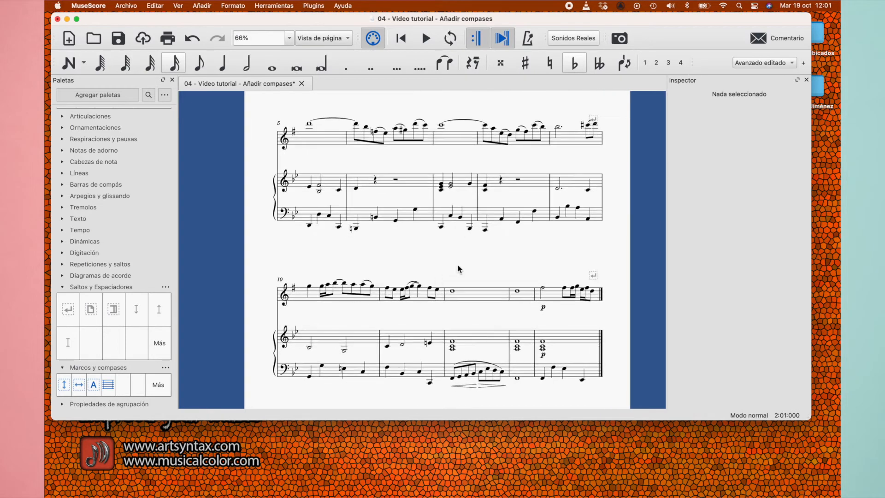
scroll(459, 269, up, 5)
scroll(459, 268, up, 1)
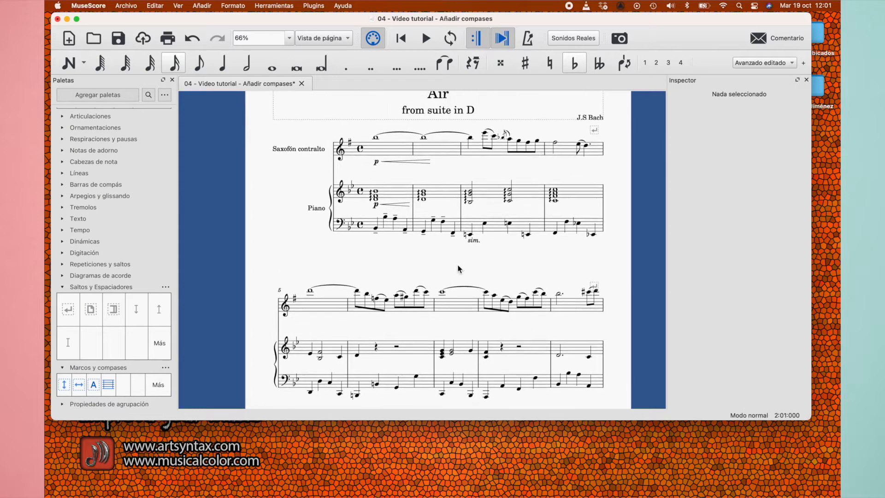
scroll(459, 269, down, 3)
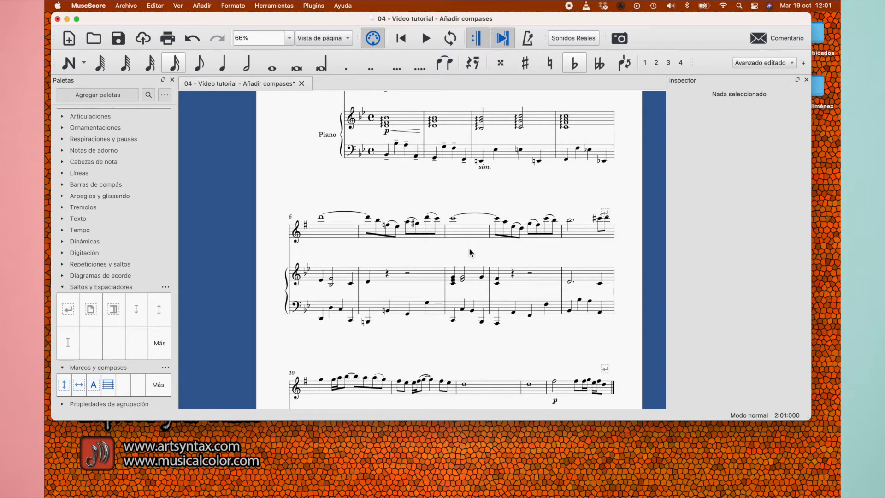
Inspect the piano's right-hand notes and rests in measures 6 and 8 and leave nothing selected
click(436, 275)
click(518, 277)
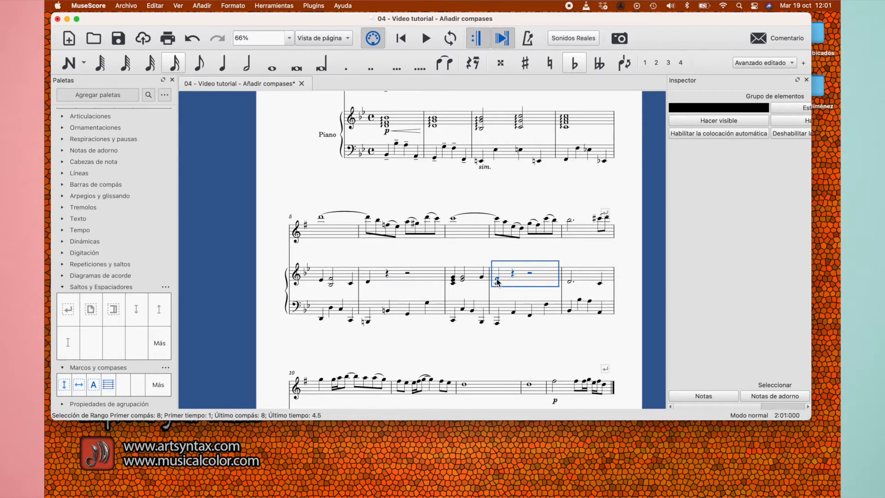
scroll(496, 282, up, 2)
key(Escape)
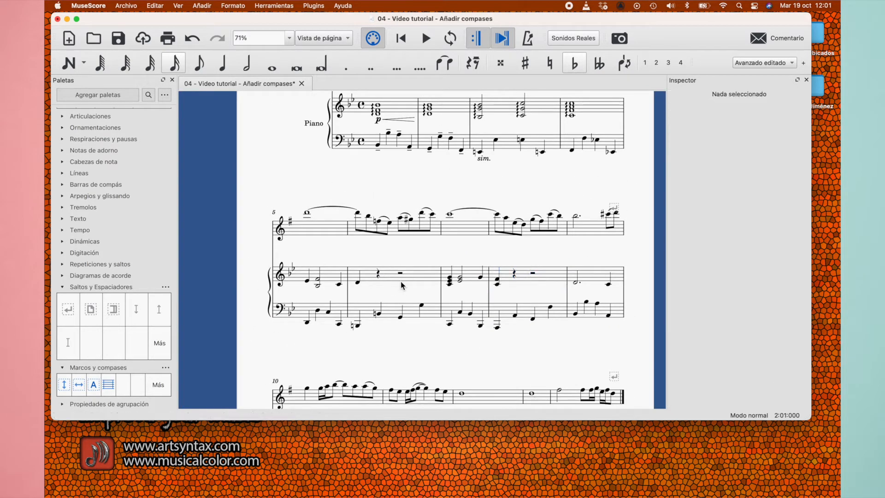
click(391, 276)
click(469, 341)
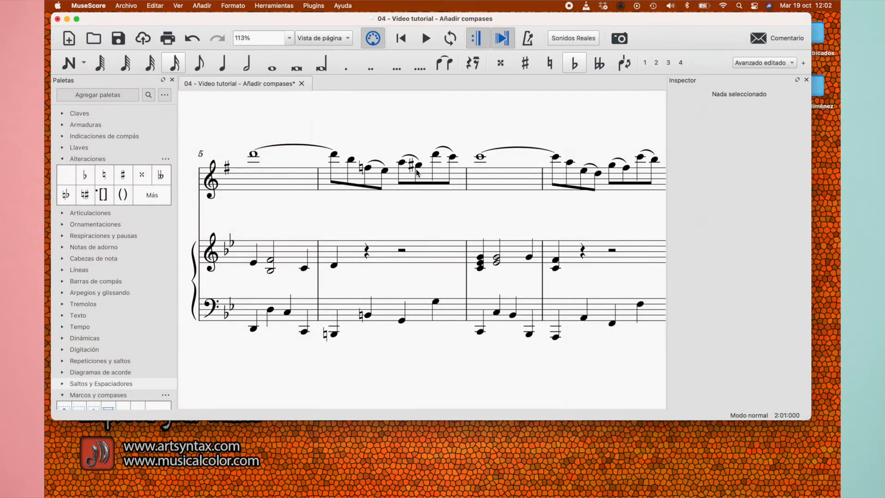
Delete the natural before the F and the sharp before the G in the saxophone's measure 6
click(360, 167)
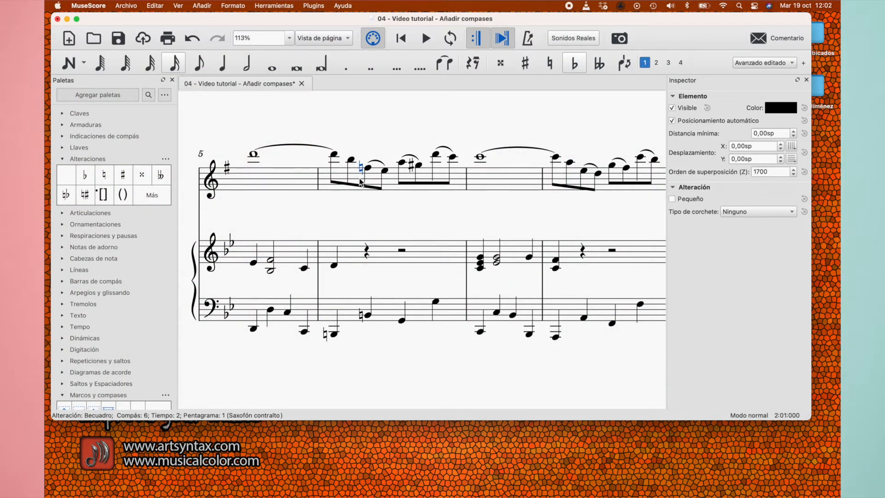
key(Delete)
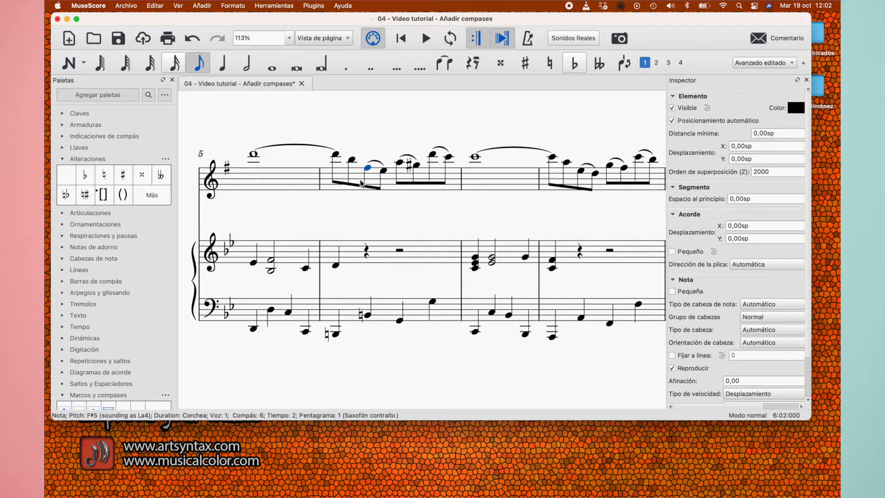
click(409, 168)
key(Delete)
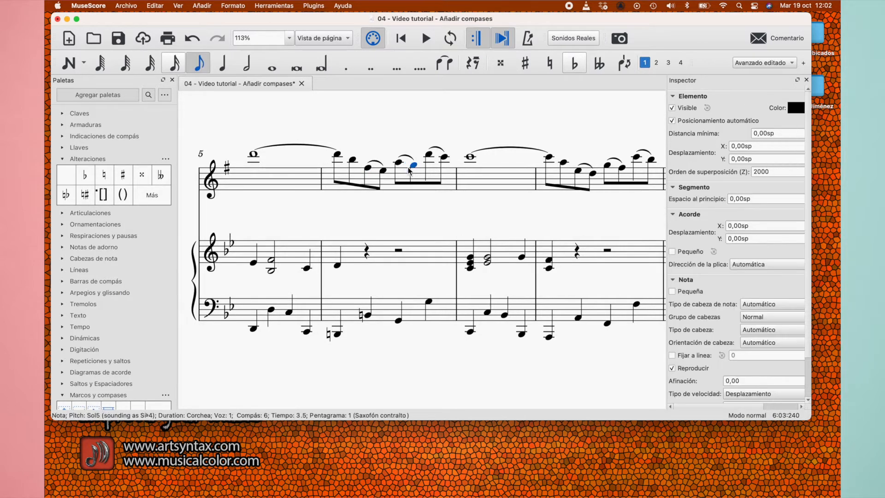
Add a natural to the F and a sharp to the G in the saxophone's measure 6
click(368, 168)
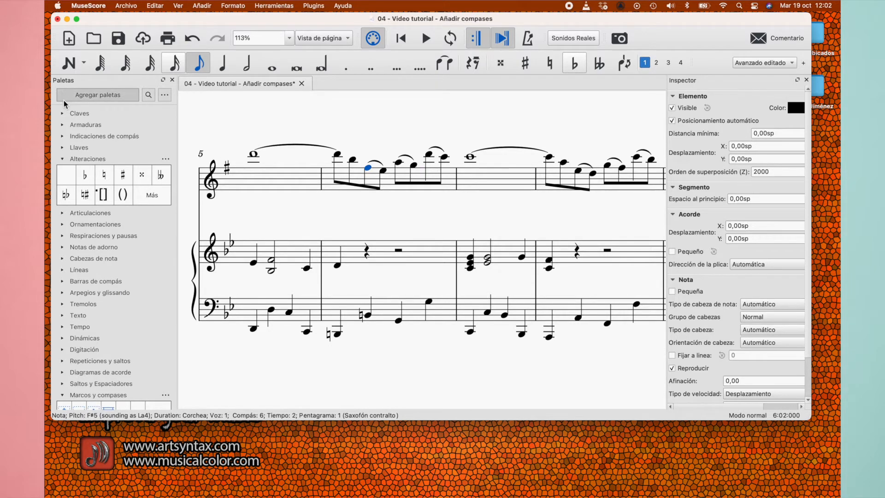
click(105, 178)
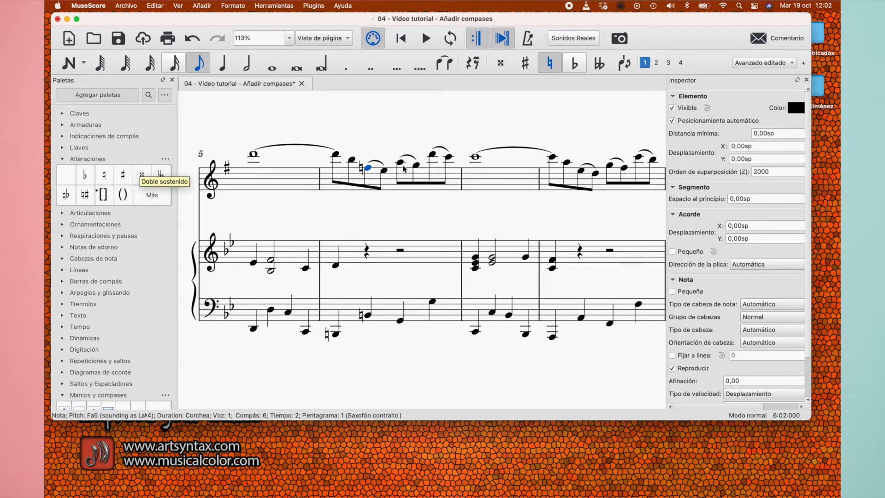
click(416, 167)
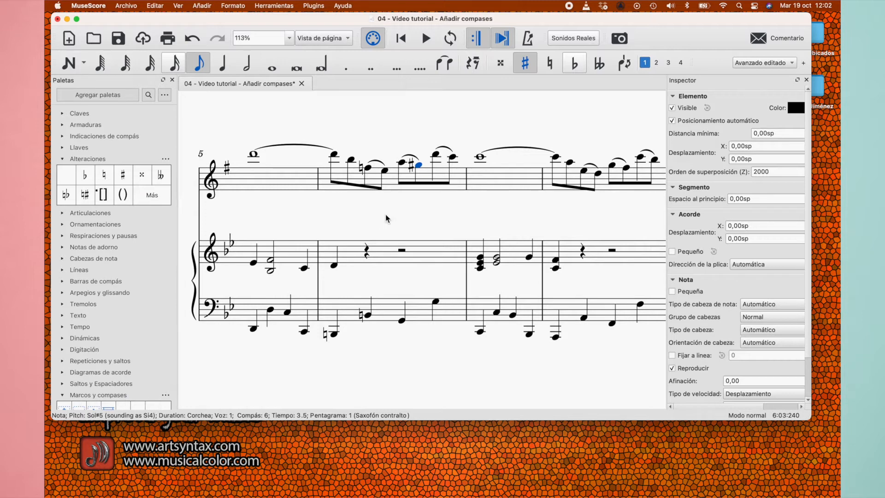
Open the master palette and examine its full set of accidentals, moving its window clear of the score
key(z)
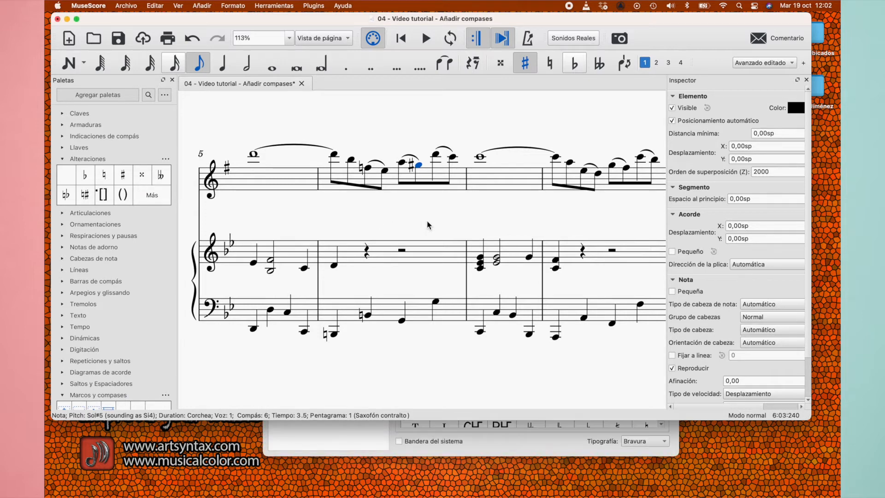
key(Escape)
key(z)
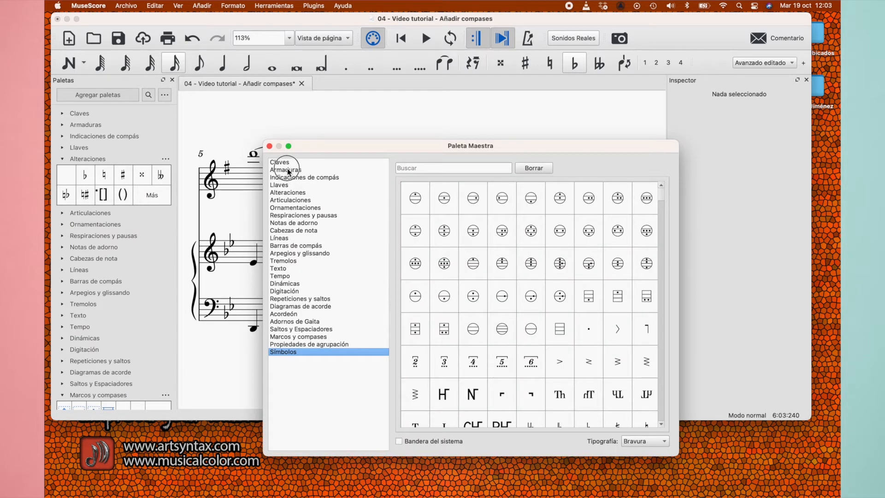
click(291, 193)
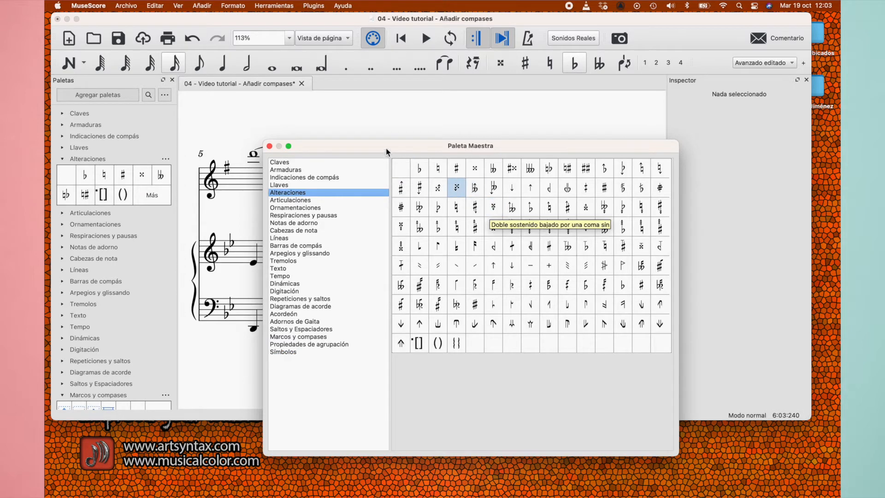
drag(375, 149, 464, 144)
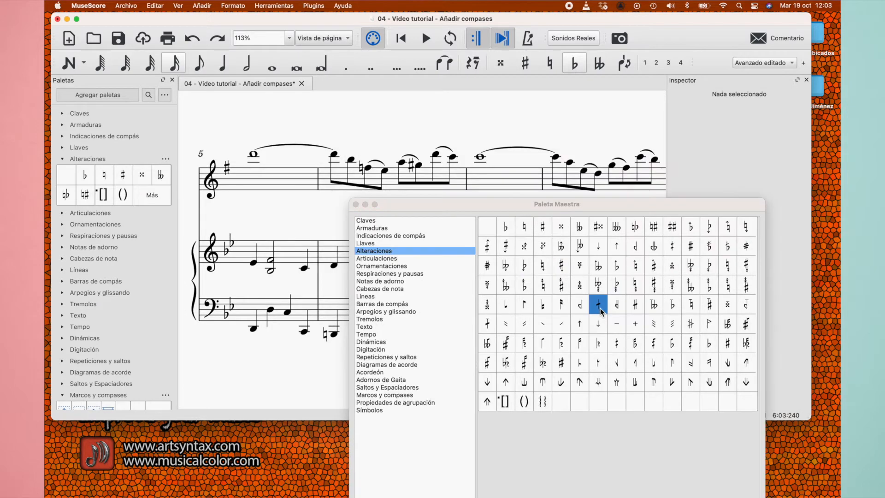
click(600, 311)
drag(600, 311, 480, 158)
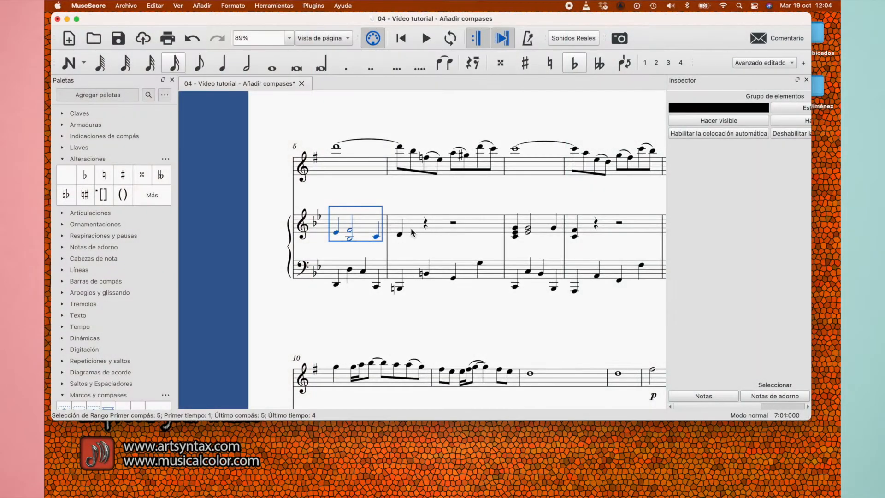
Extend the selection through the piano's right-hand measure 6, and switch to AIR from suite en D.pdf in Vista Previa, shrinking its window below the saxophone staff
shift+click(437, 232)
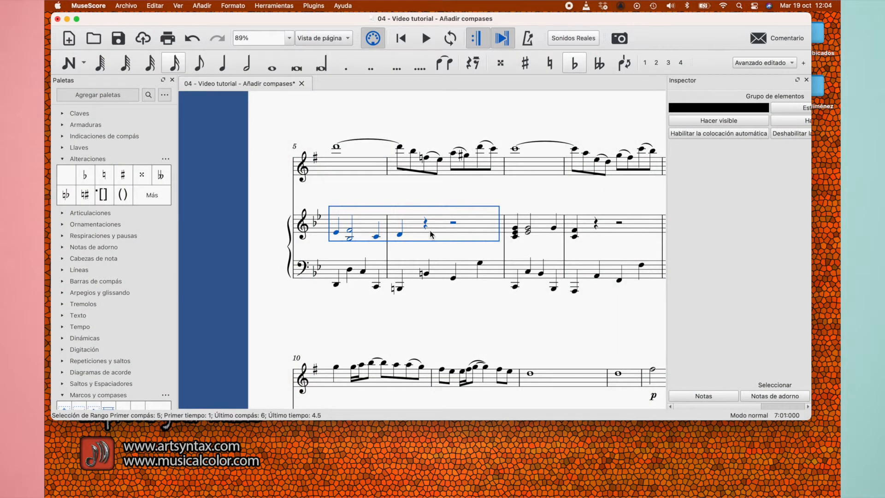
scroll(432, 234, down, 1)
key(ctrl+Up)
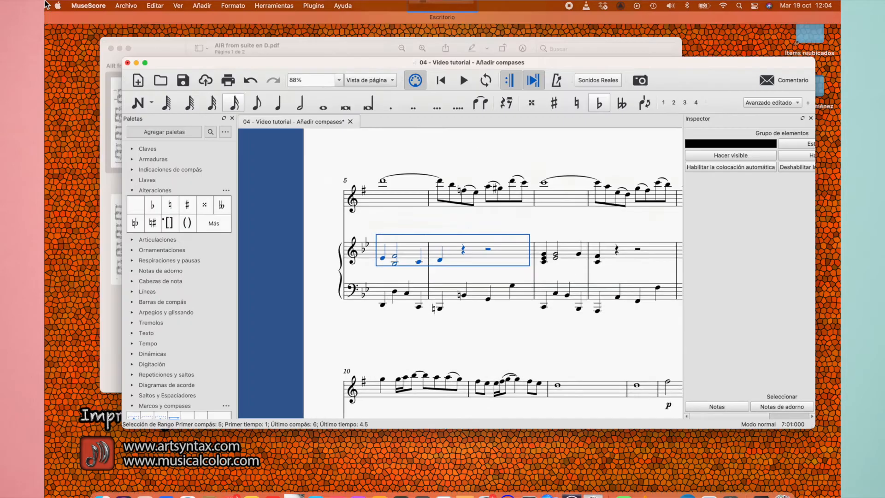
click(364, 240)
scroll(365, 241, up, 3)
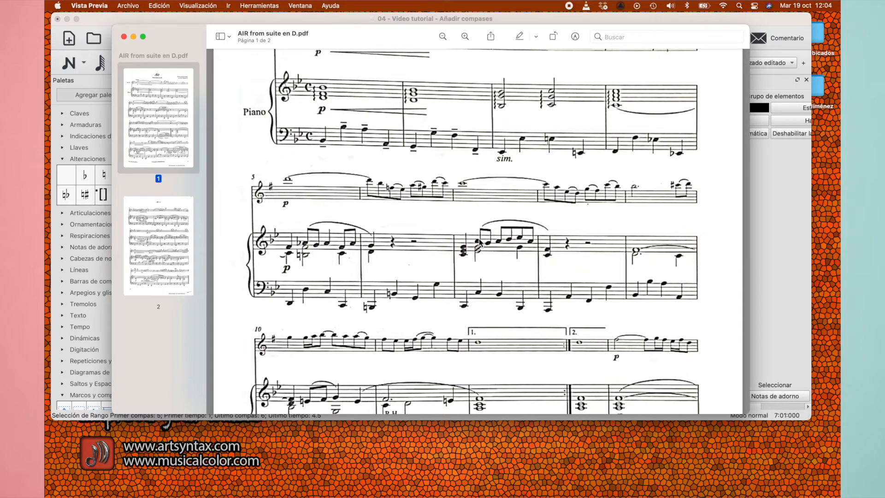
drag(743, 413, 658, 266)
drag(186, 36, 229, 248)
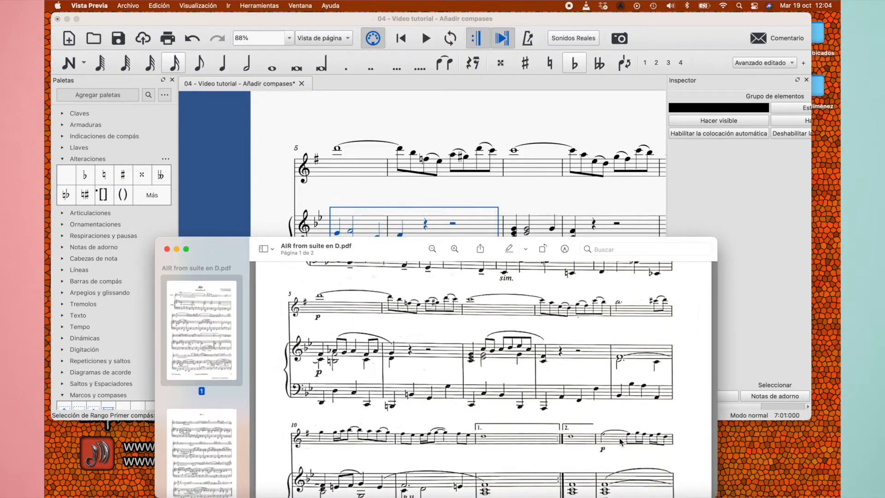
Shorten the MuseScore window and enlarge measures 5 and 6 of the PDF beneath it as a visible reference
click(811, 419)
drag(810, 418, 815, 373)
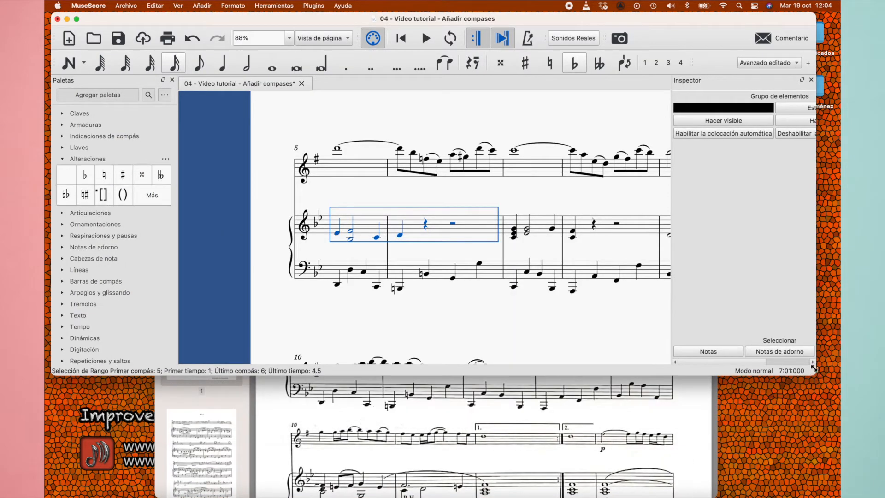
scroll(542, 448, up, 3)
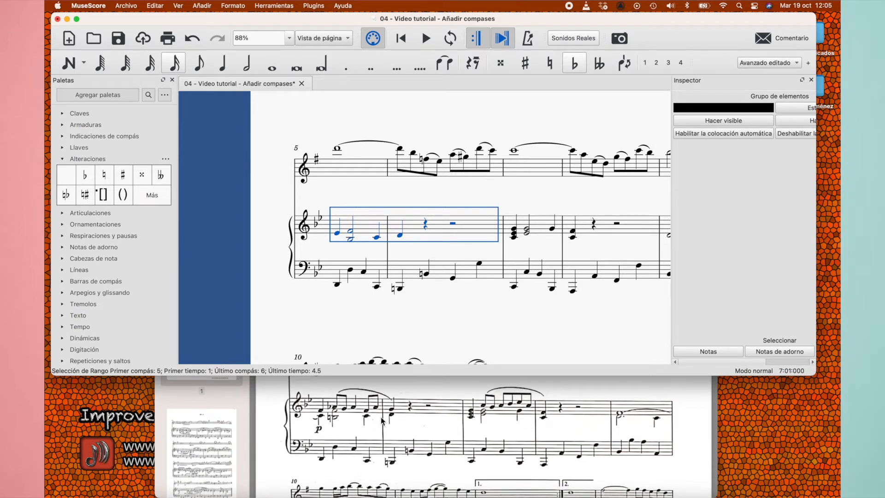
click(382, 420)
scroll(381, 420, up, 5)
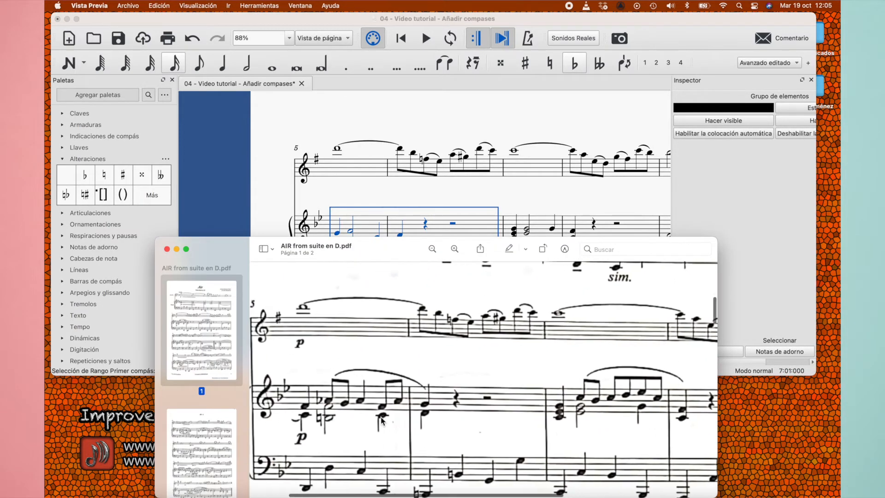
scroll(381, 420, up, 1)
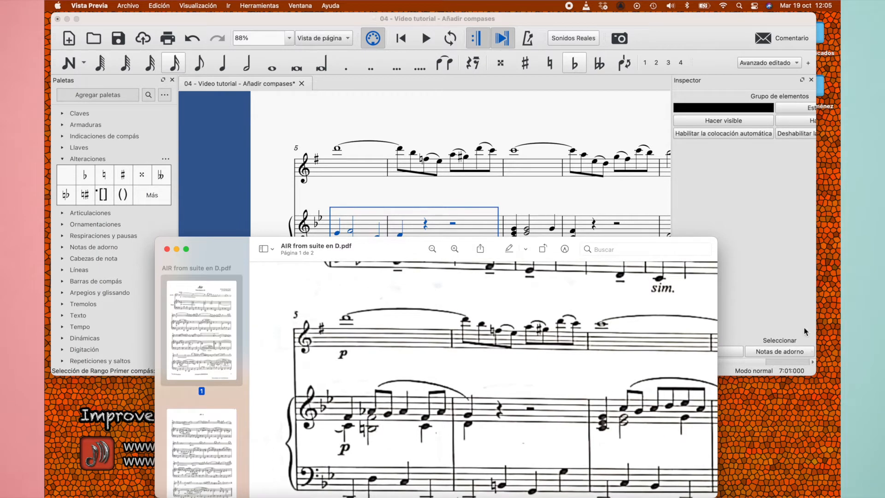
click(771, 252)
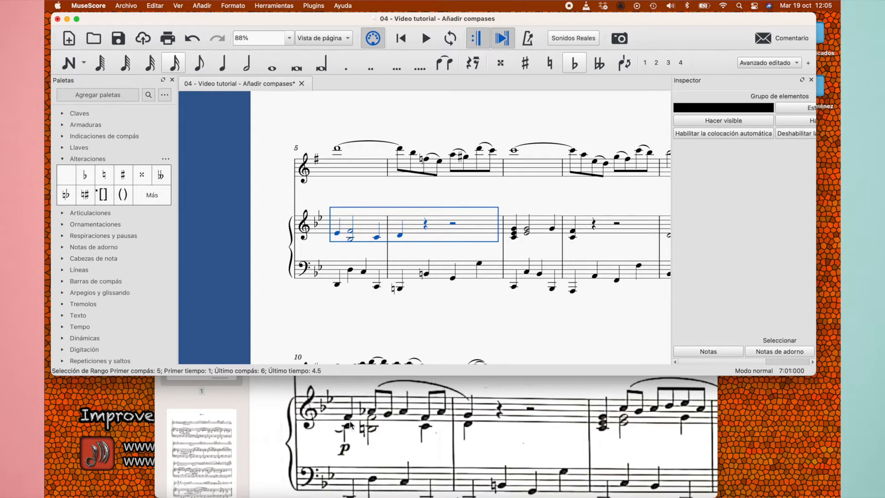
In the piano's right-hand measure 5, add a natural to the half-note chord's low B and lower the first quarter note to C
click(352, 252)
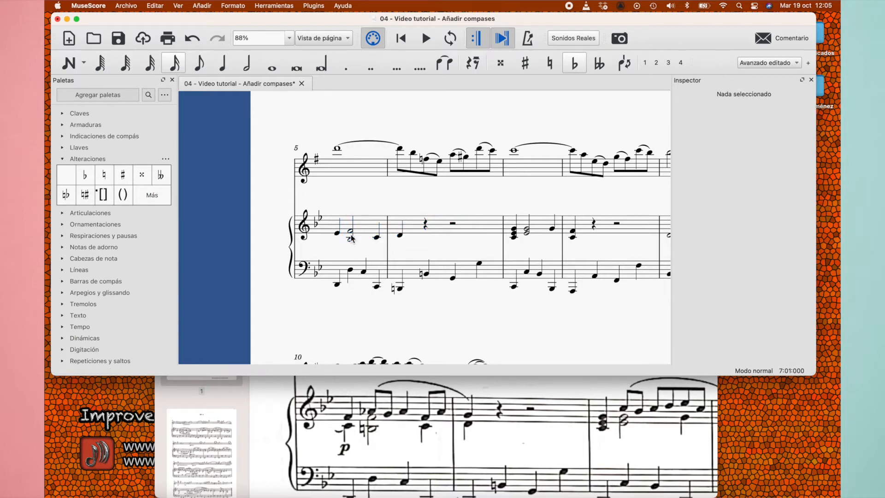
click(351, 240)
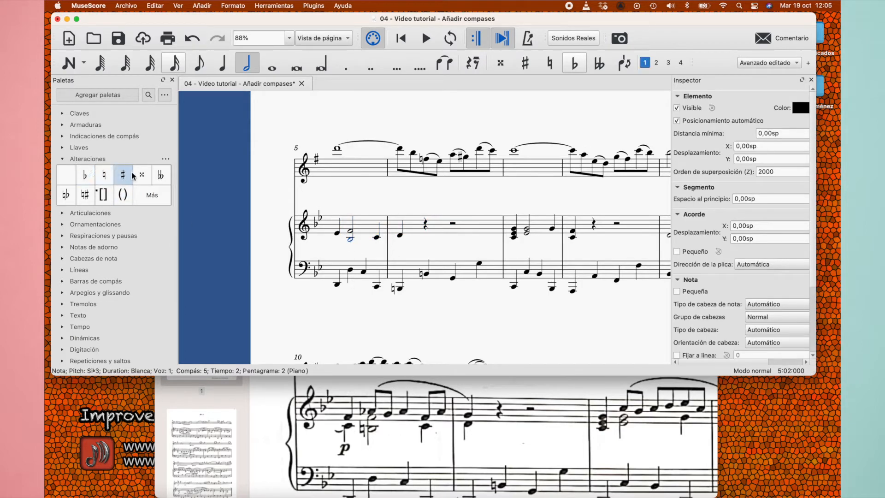
click(105, 180)
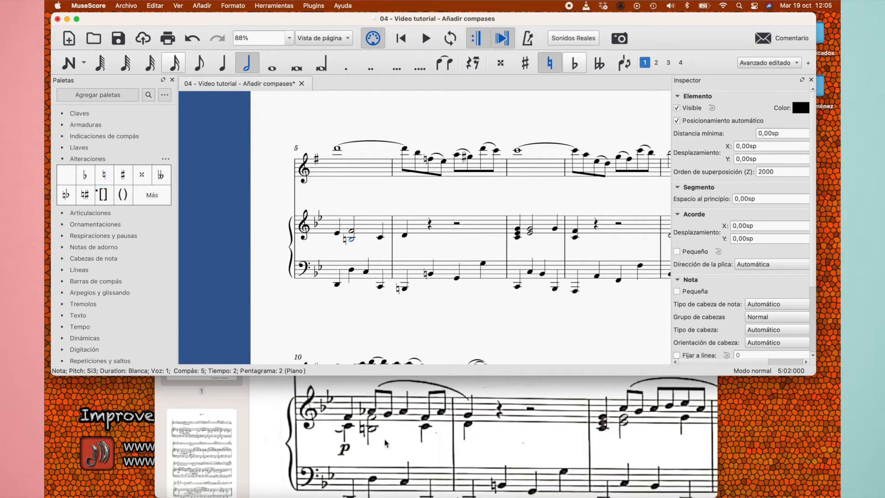
click(337, 234)
key(Down)
key(Down)
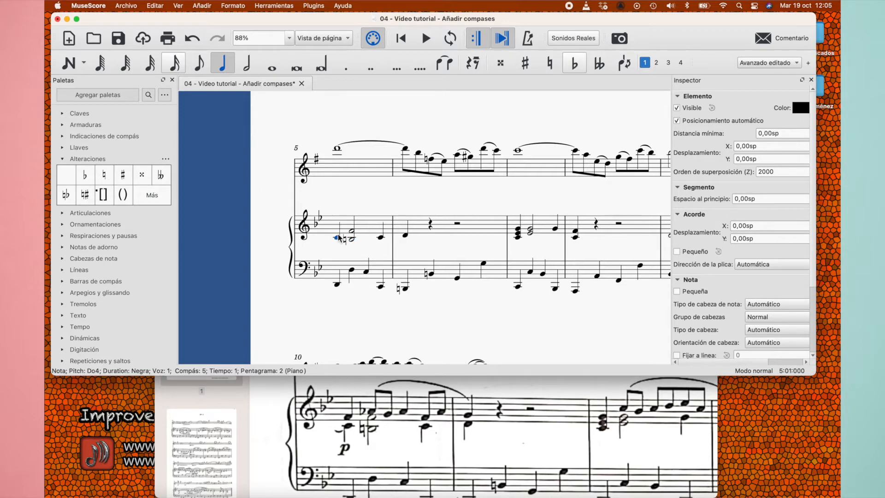
Move the piano's right-hand notes from measure 5 through the first note of measure 6 to voice 2
click(365, 227)
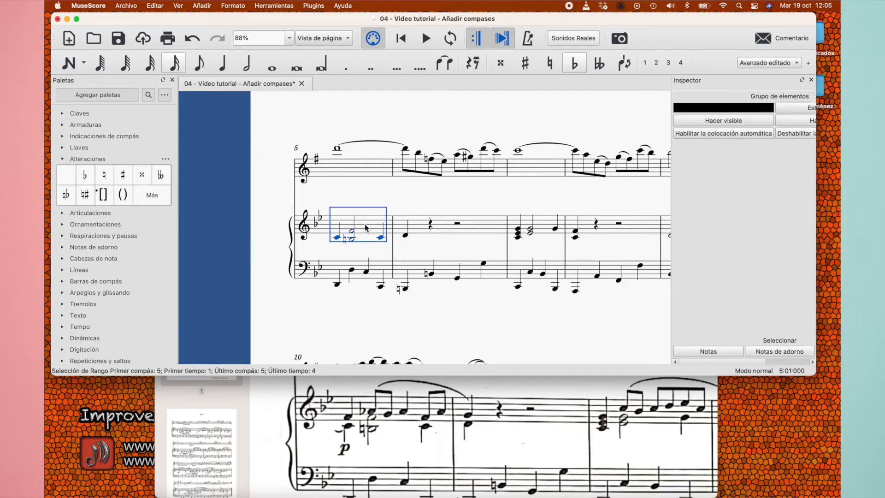
shift+click(405, 237)
click(656, 64)
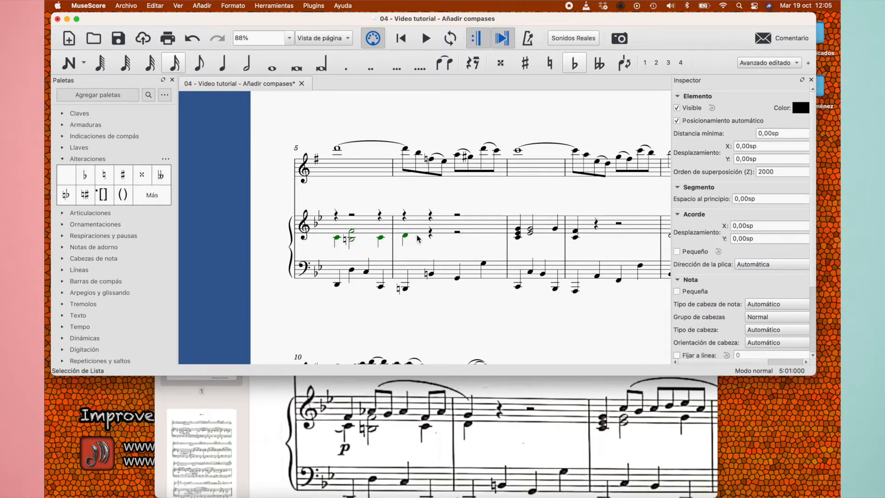
Enter a quarter-note F in voice 1 on beat 1 of the piano's right-hand measure 5
click(337, 219)
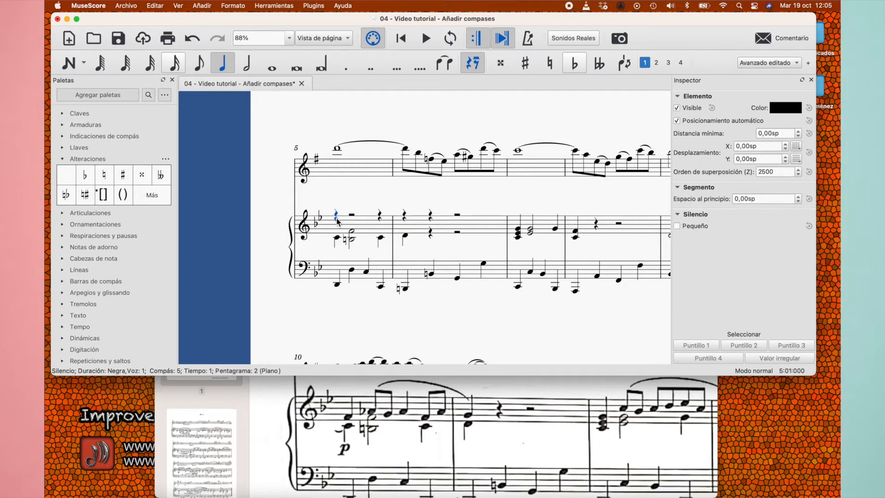
key(n)
key(f)
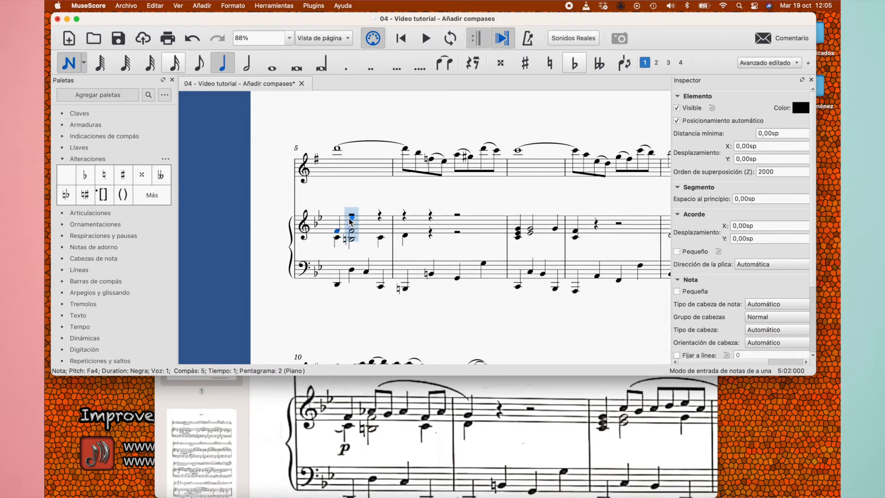
key(Escape)
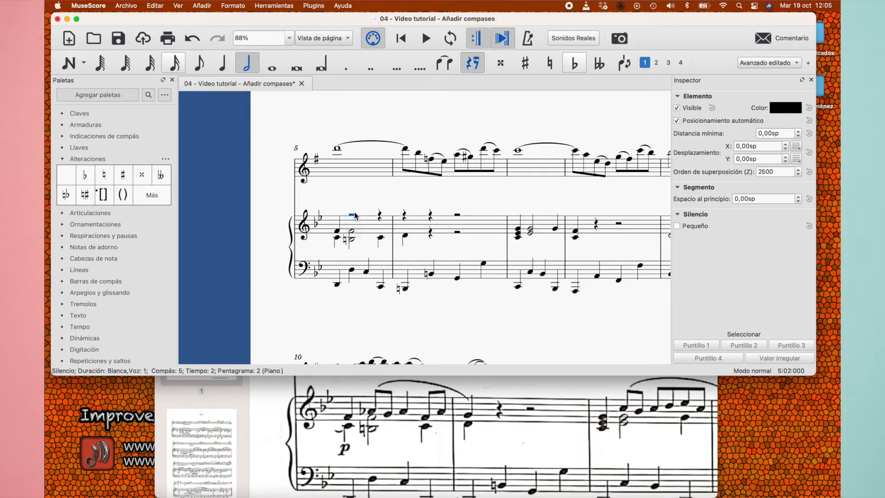
Enter eighth notes A and G in voice 1 on beat 2 of the piano's right-hand measure 5
click(200, 65)
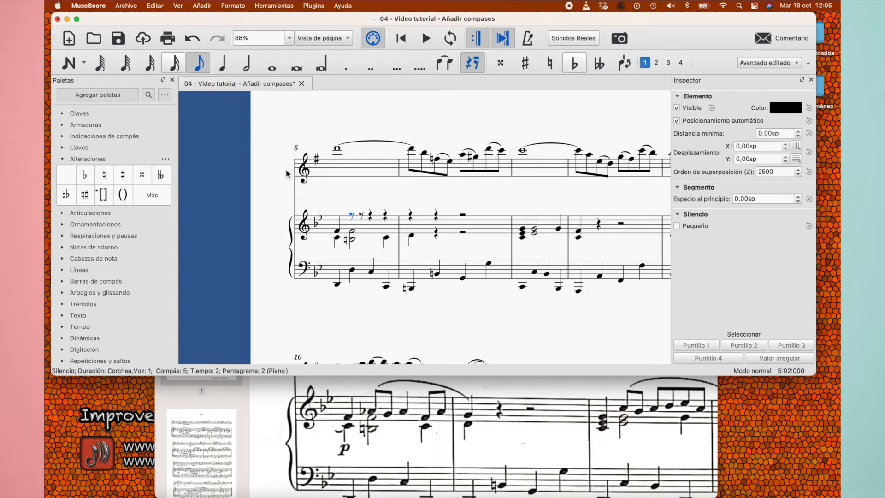
key(n)
key(a)
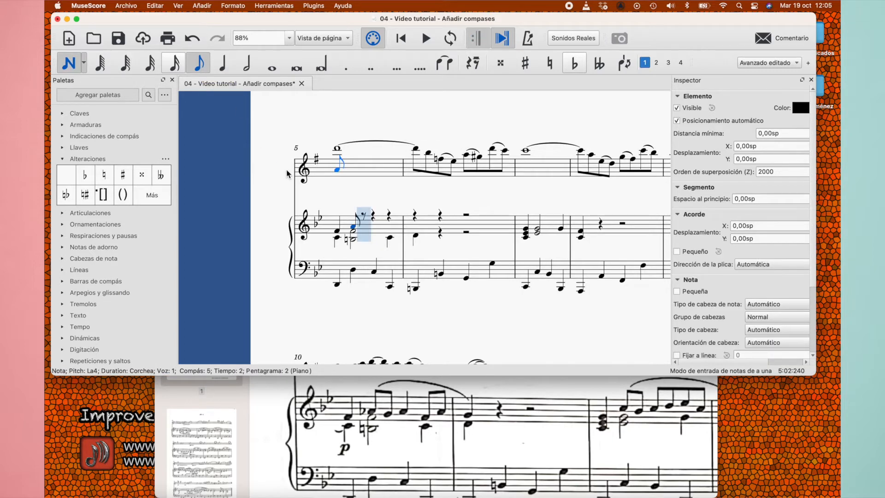
key(a)
key(Down)
key(Down)
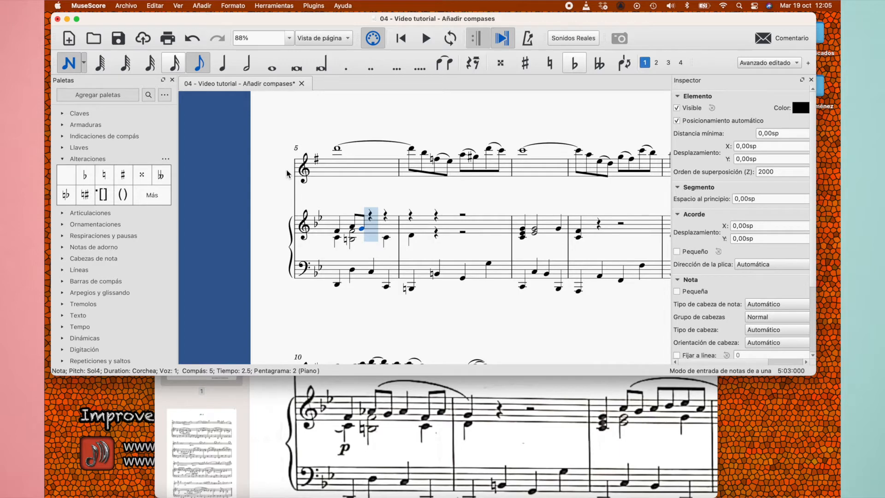
key(Right)
key(Escape)
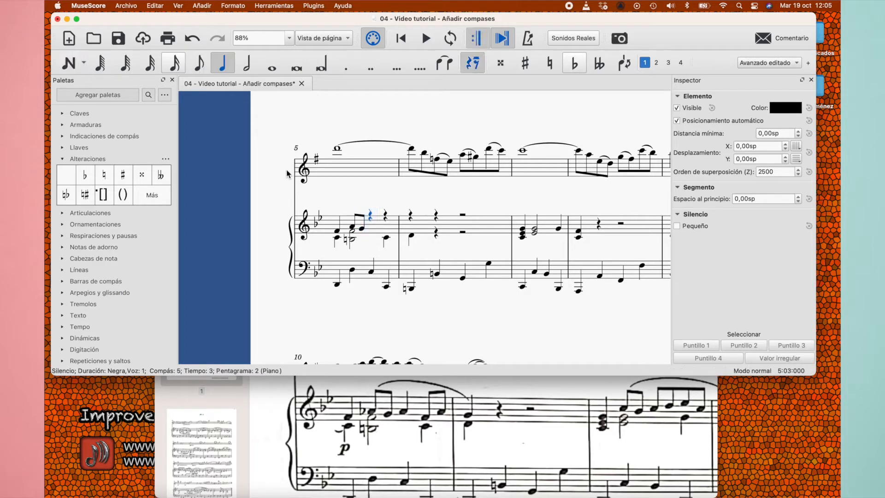
Enter a quarter-note A in voice 1 on beat 3 of the piano's right-hand measure 5
key(n)
key(a)
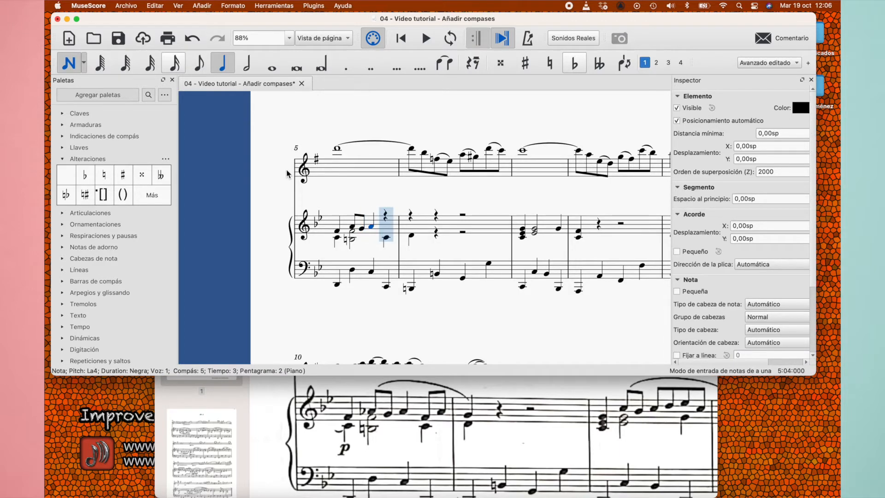
key(Right)
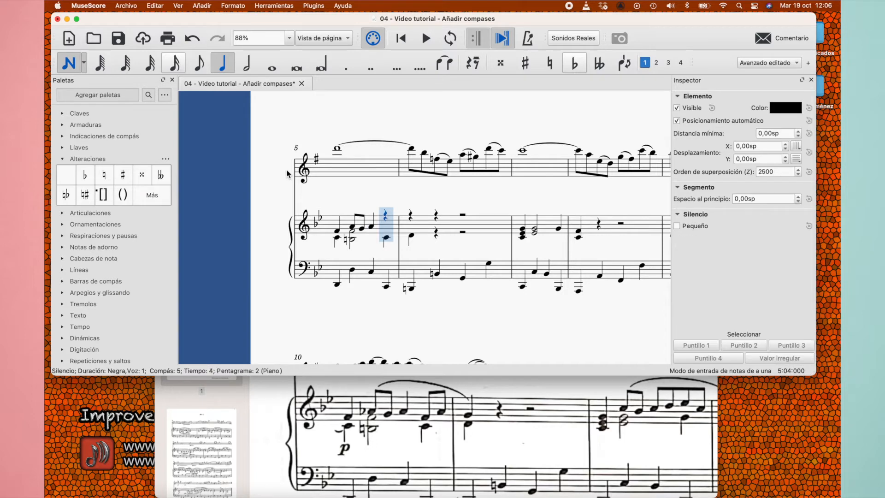
Enter eighth notes F and A on beat 4 of the piano's right-hand measure 5, trying and undoing a flat on the A
key(Escape)
key(4)
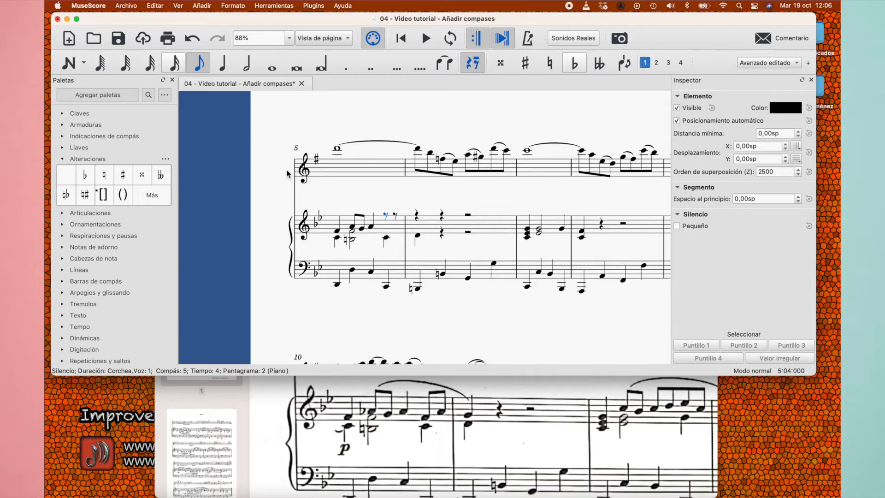
key(n)
key(f)
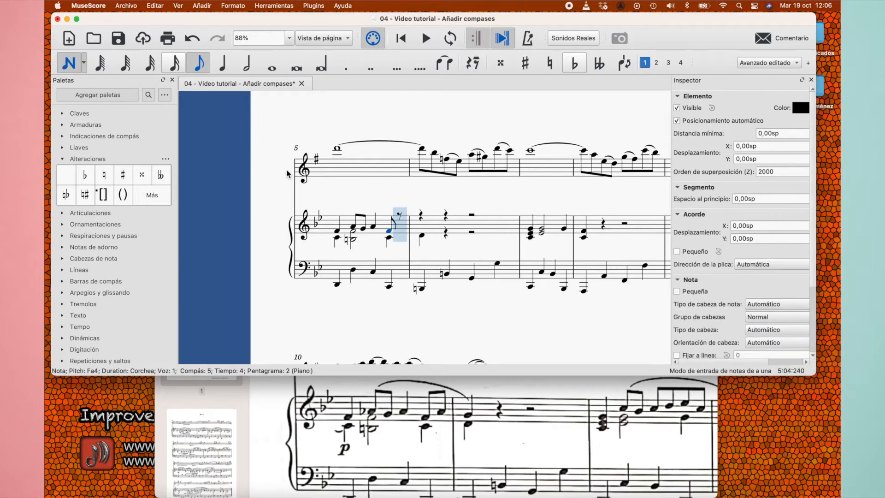
key(a)
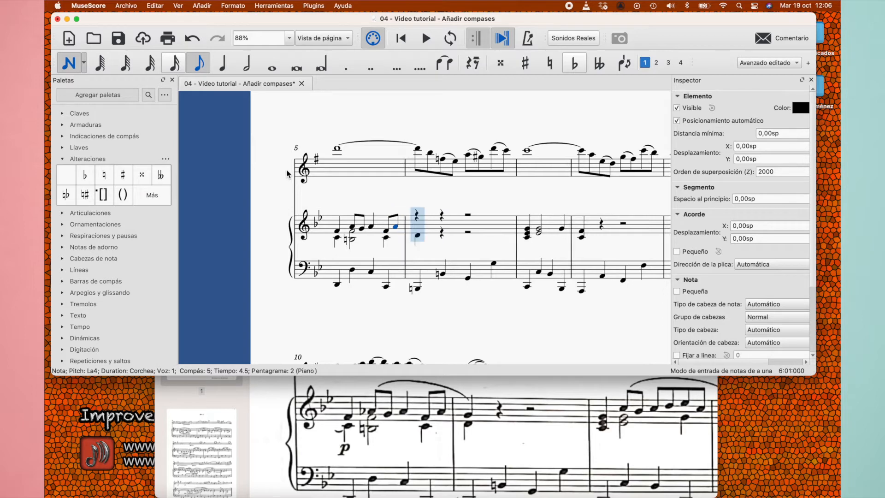
key(Down)
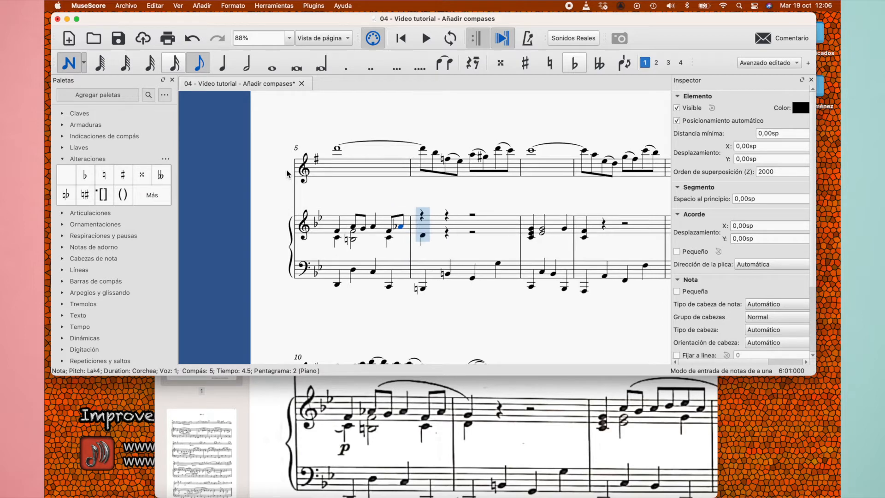
key(ctrl+z)
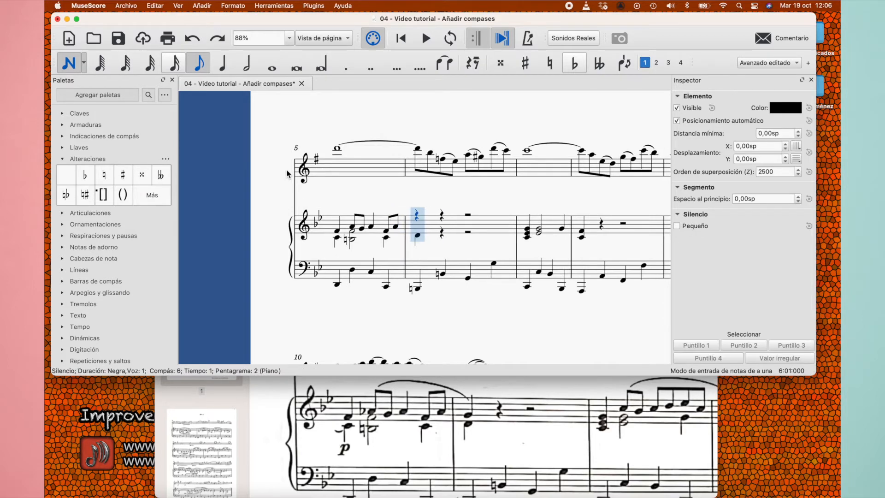
Enter a quarter-note G in voice 1 on beat 1 of the piano's right-hand measure 6
key(Escape)
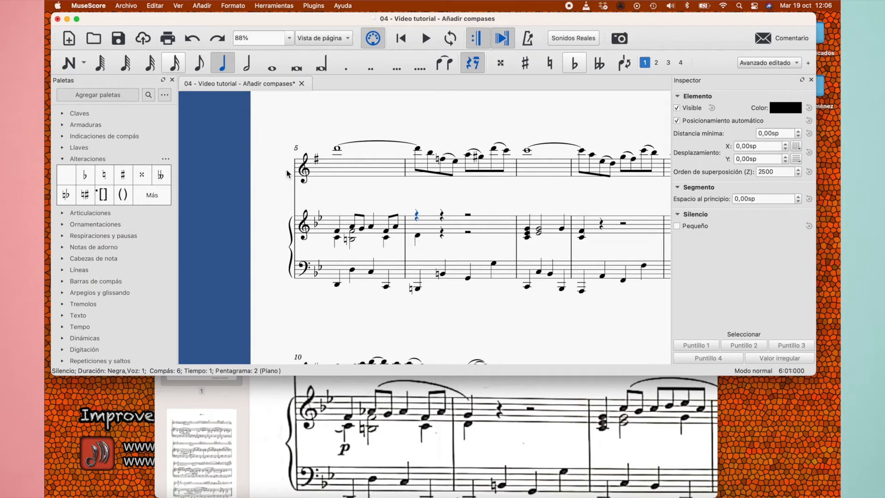
key(n)
key(g)
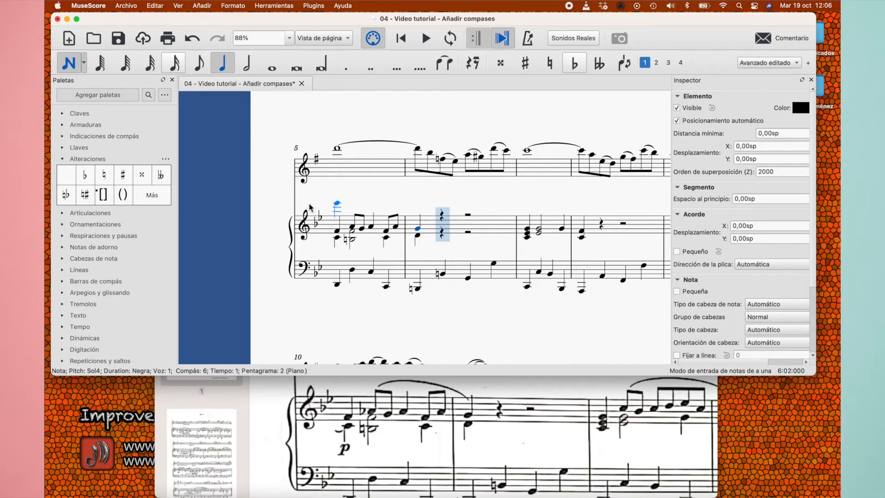
key(Escape)
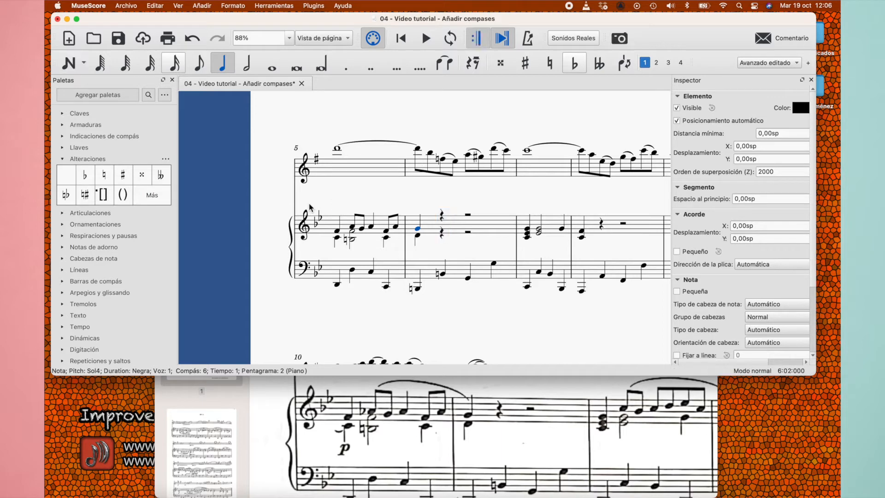
Add flats to the voice 1 A notes on beats 2 and 3 of the piano's right-hand measure 5
click(352, 226)
click(85, 176)
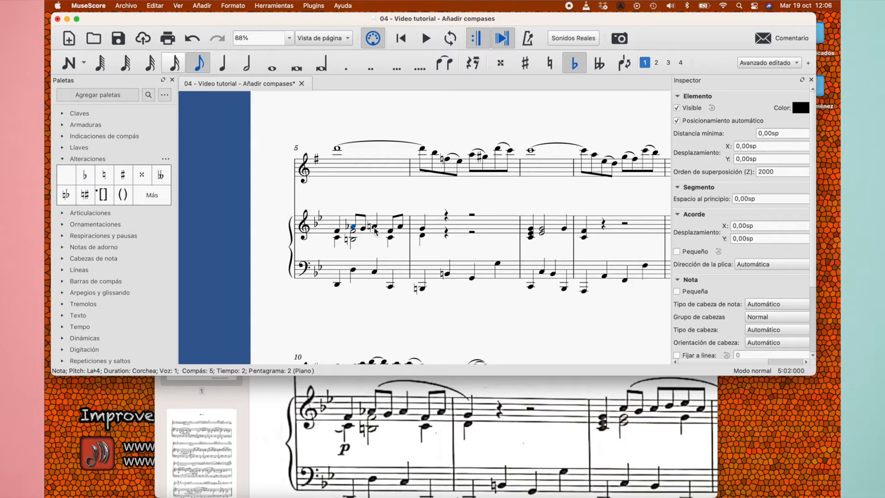
click(375, 228)
click(90, 178)
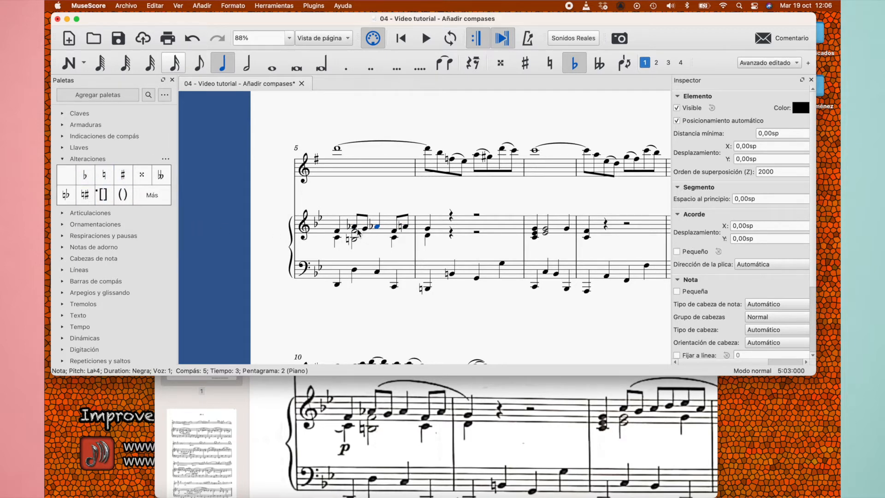
Slur voice 1 from the A-flat on beat 2 of measure 5 to the G in measure 6, deleting the extra voice 2 slur
key(Left)
key(Left)
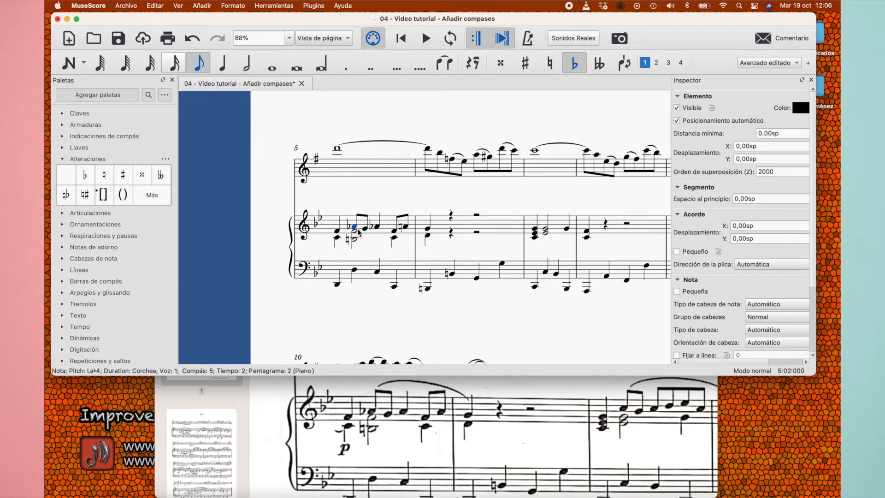
shift+click(430, 232)
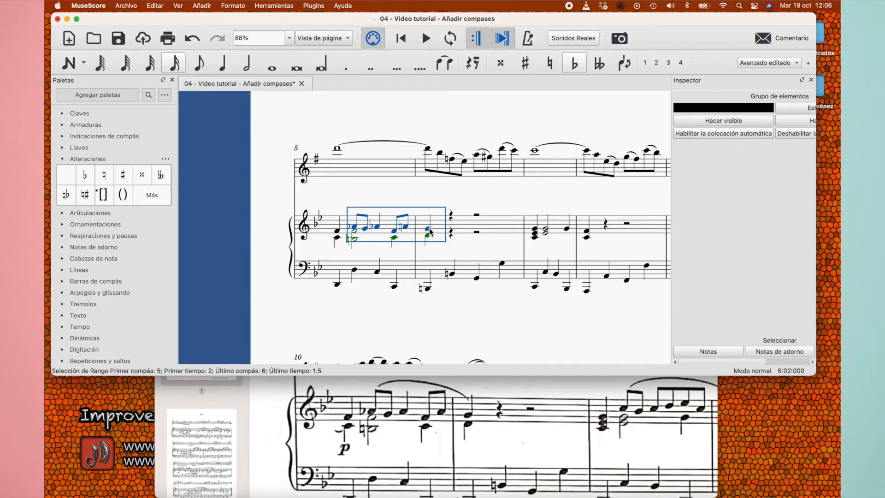
key(s)
key(Escape)
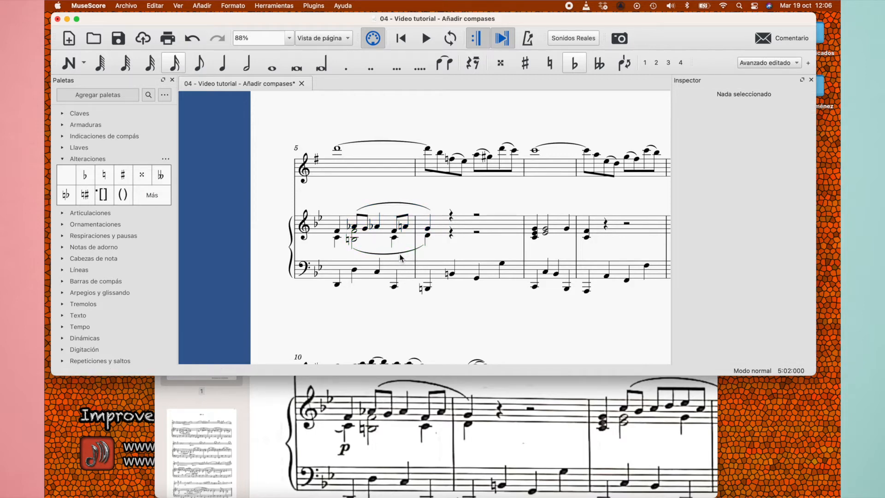
click(400, 254)
key(Delete)
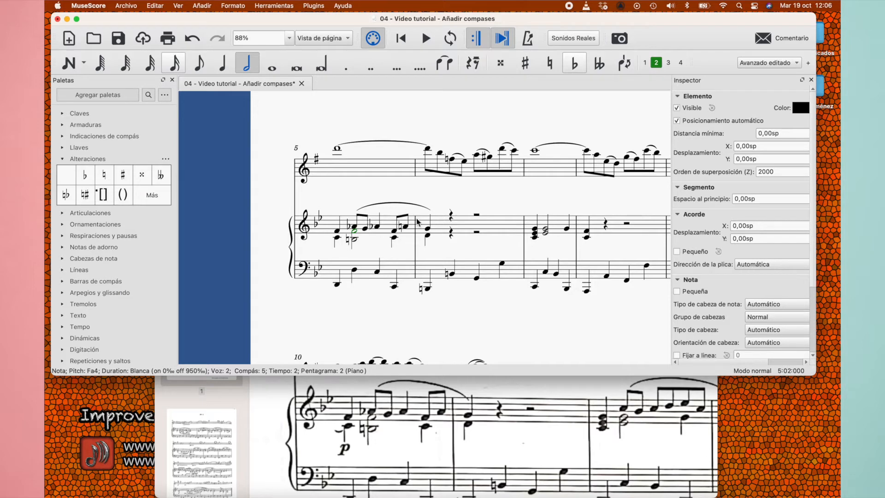
Move the notes of the piano's right-hand measures 7 and 8 to voice 2
scroll(421, 224, right, 5)
scroll(420, 224, down, 2)
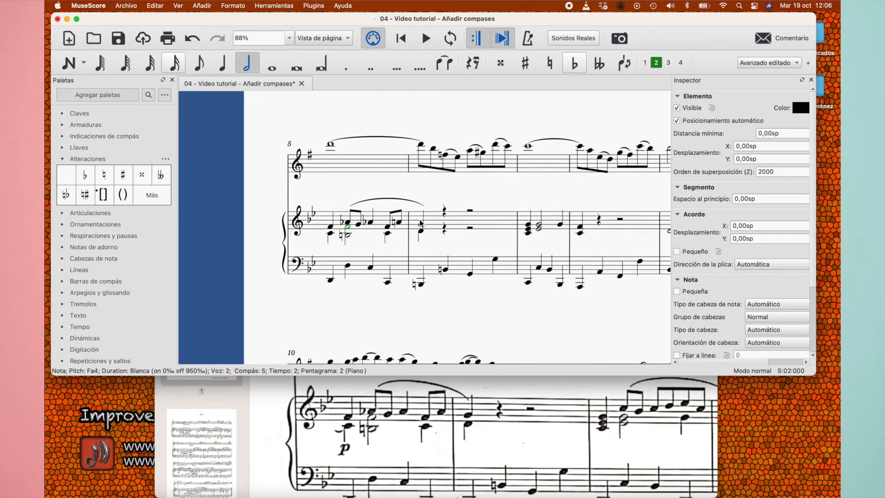
scroll(420, 224, right, 3)
scroll(420, 224, up, 1)
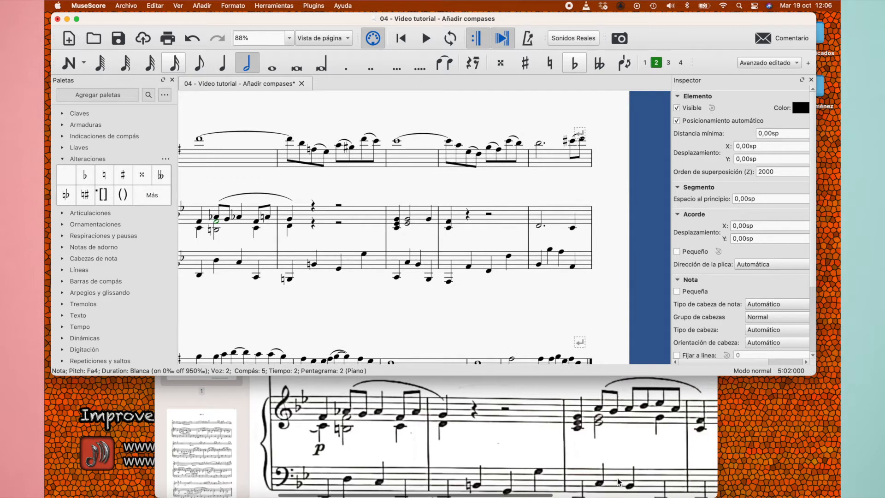
scroll(579, 464, right, 5)
scroll(579, 464, right, 2)
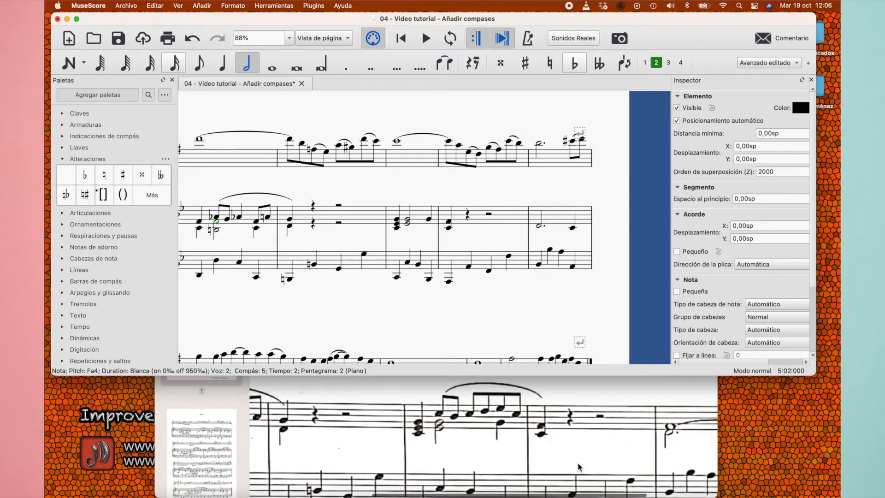
click(421, 217)
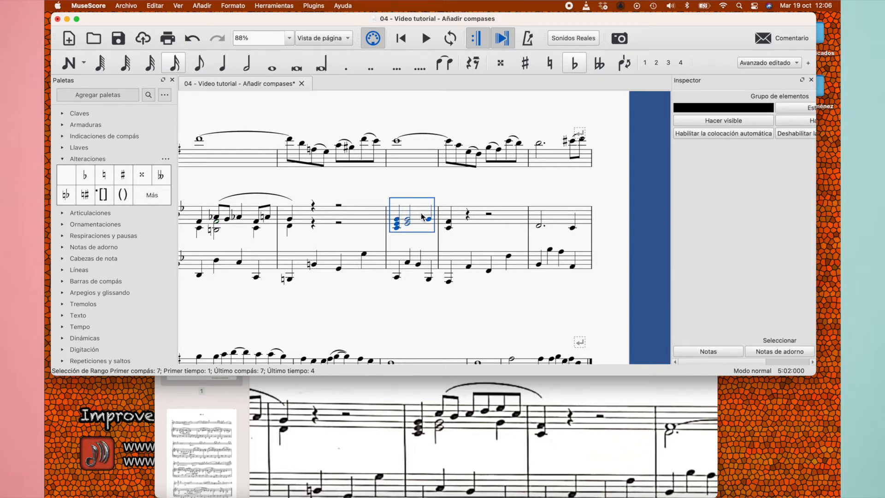
shift+click(462, 220)
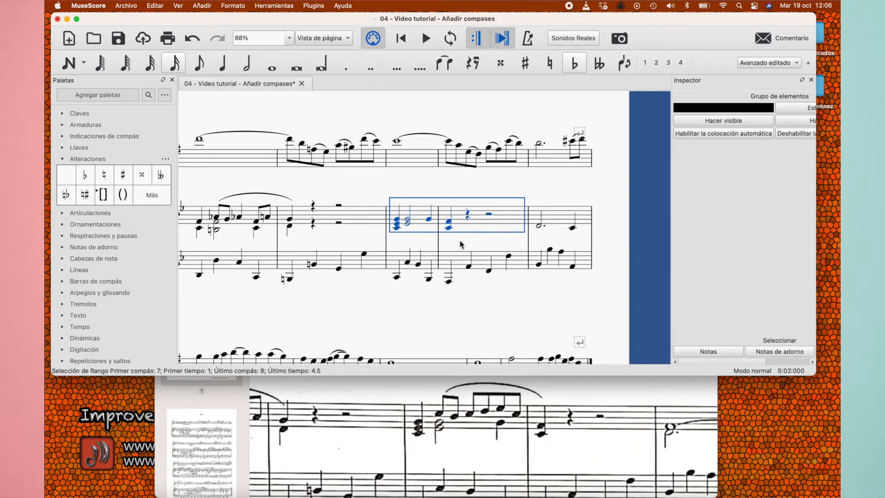
click(656, 64)
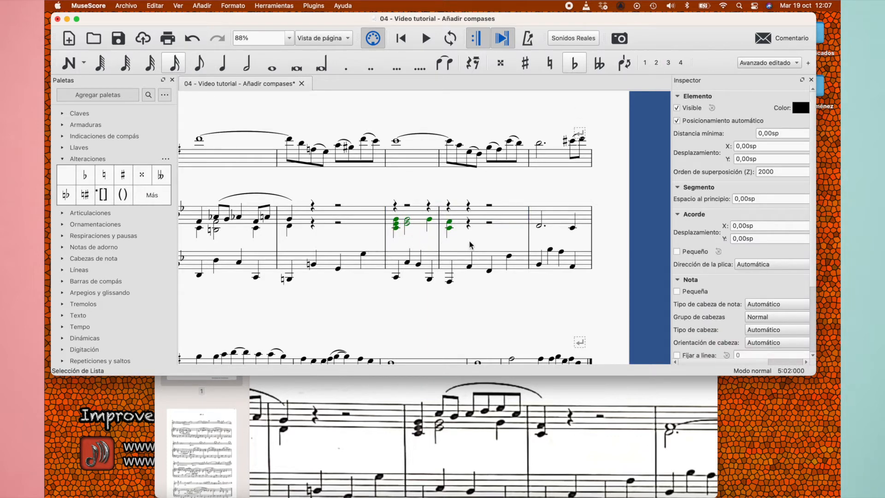
Toggle the visibility of the voice 1 quarter rest on beat 1 of measure 7, leaving it hidden
click(394, 209)
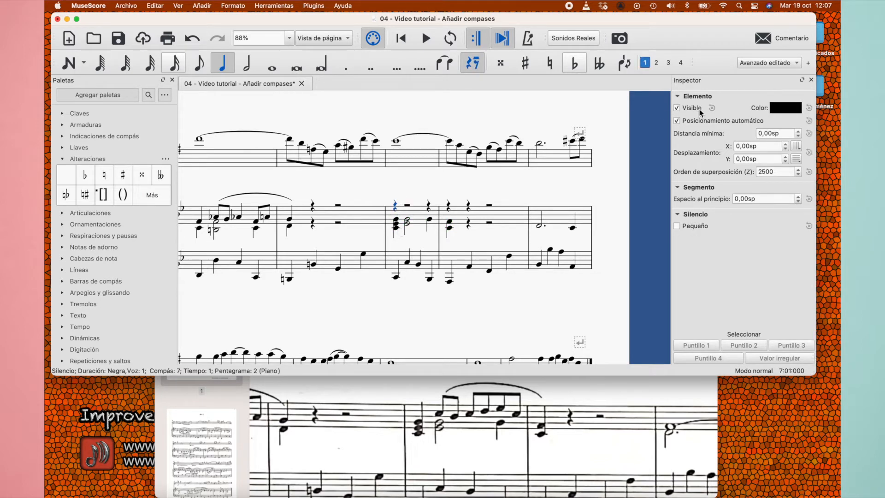
click(676, 108)
click(677, 108)
click(677, 108)
click(677, 108)
click(677, 108)
scroll(409, 208, up, 3)
scroll(409, 208, up, 5)
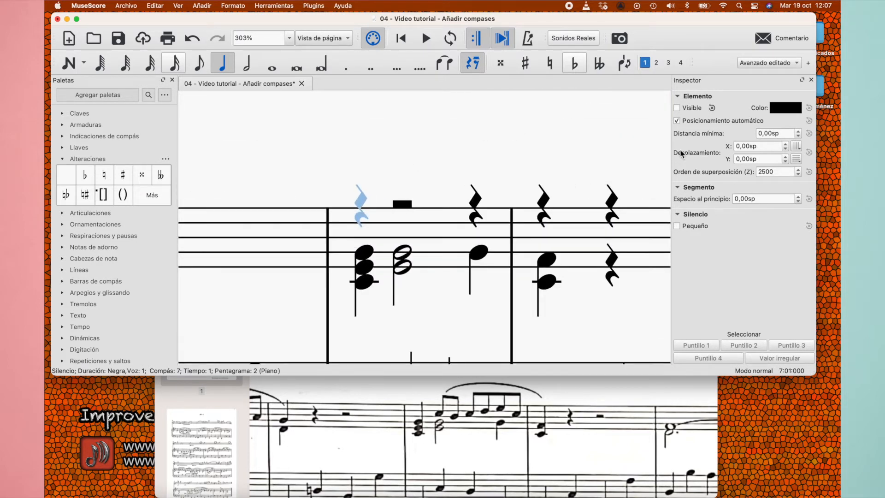
click(678, 109)
click(678, 109)
click(678, 108)
click(677, 109)
click(677, 108)
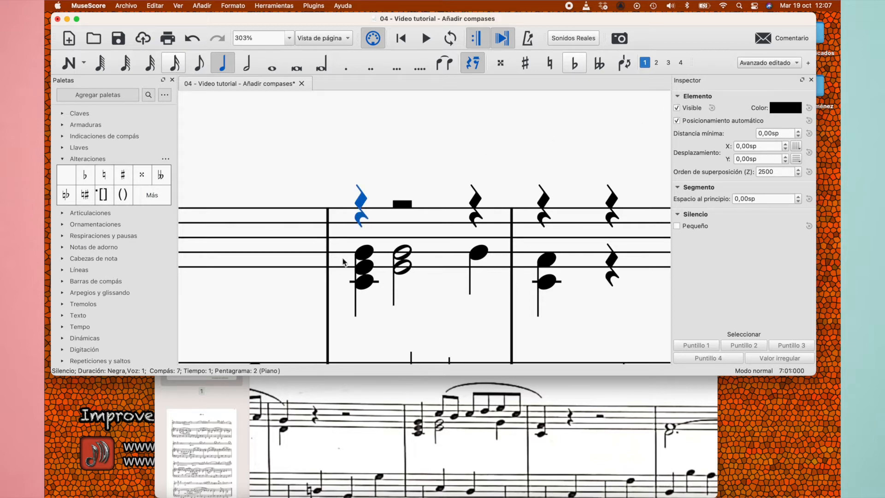
click(679, 109)
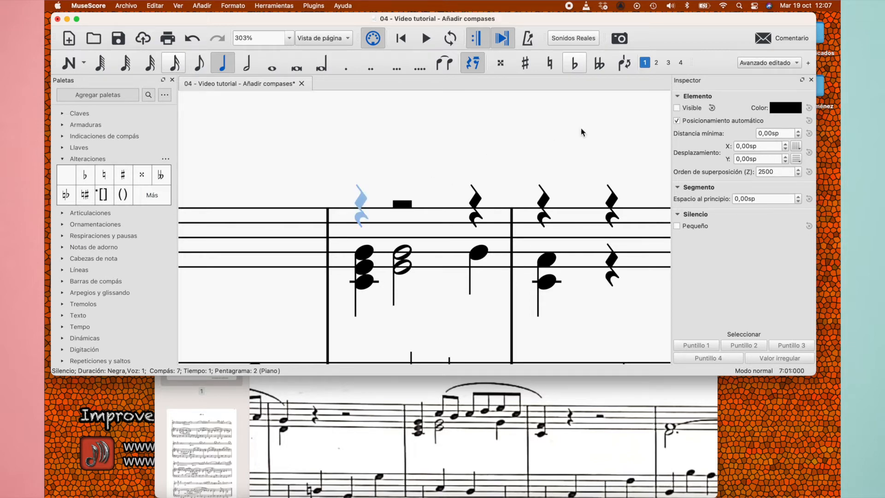
Move the beat 1 chord of the piano's right-hand measure 7 to voice 1 and delete the voice 2 rest below it
click(364, 253)
shift+click(365, 287)
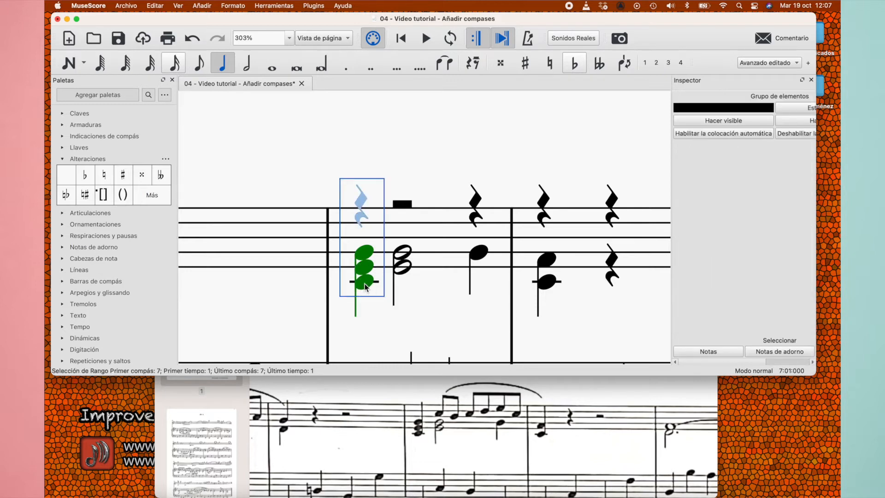
click(644, 63)
click(362, 325)
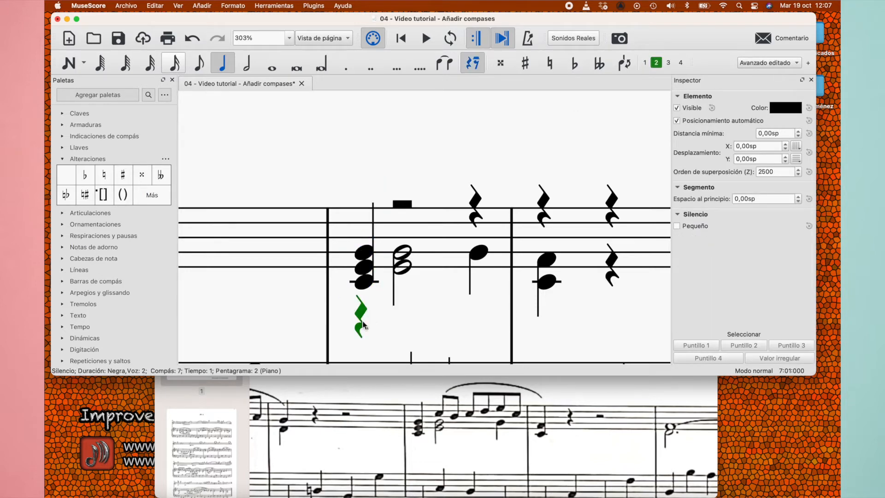
key(Delete)
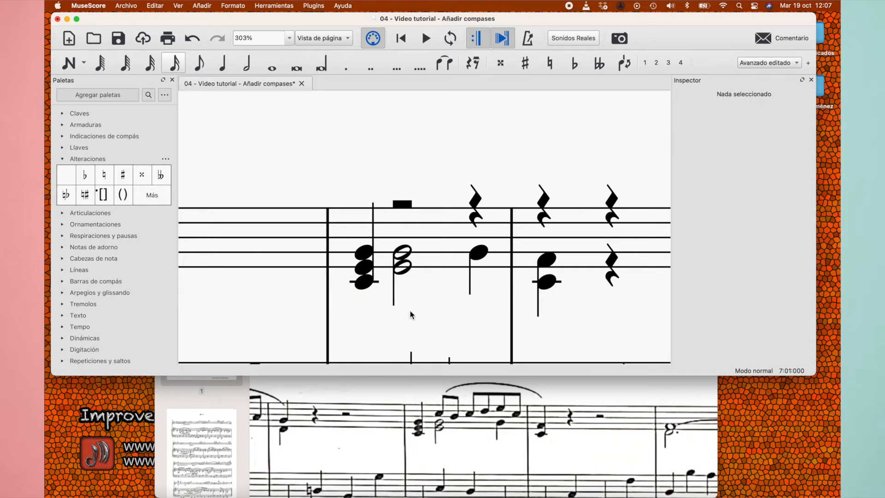
Enter eighth notes C, raised to the upper octave, and B in voice 1 on beat 2 of the piano's right-hand measure 7
scroll(412, 315, down, 1)
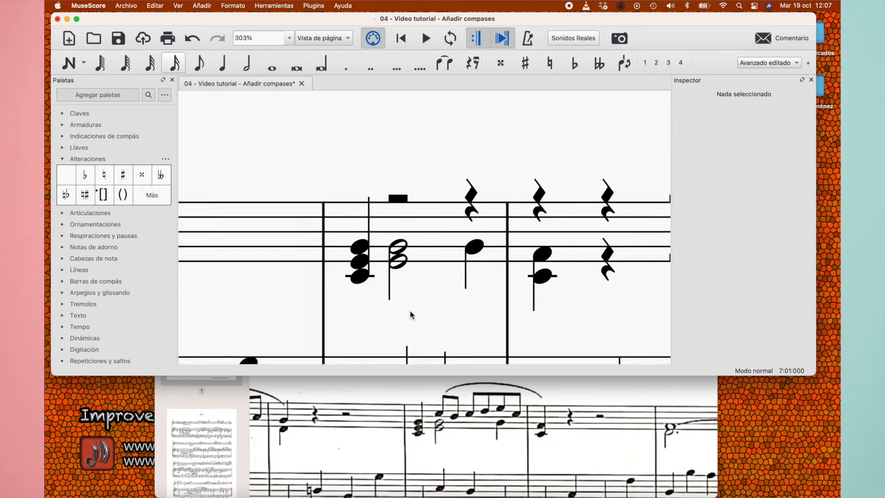
click(392, 198)
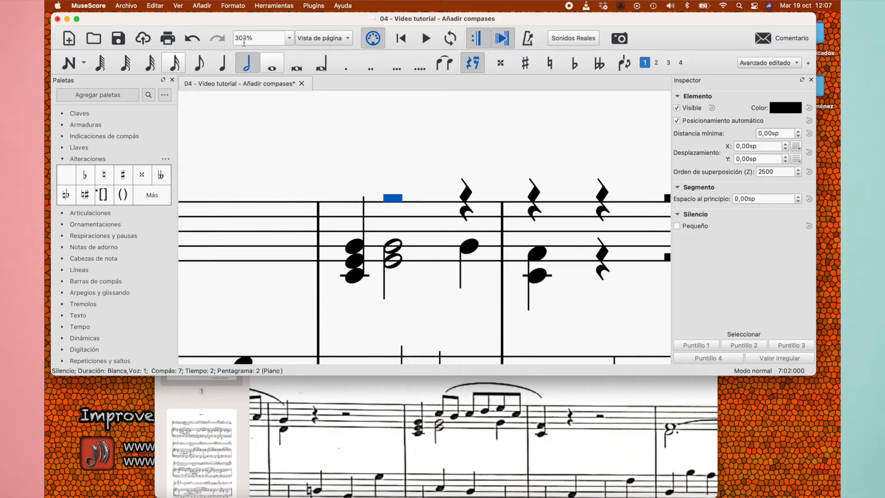
click(205, 65)
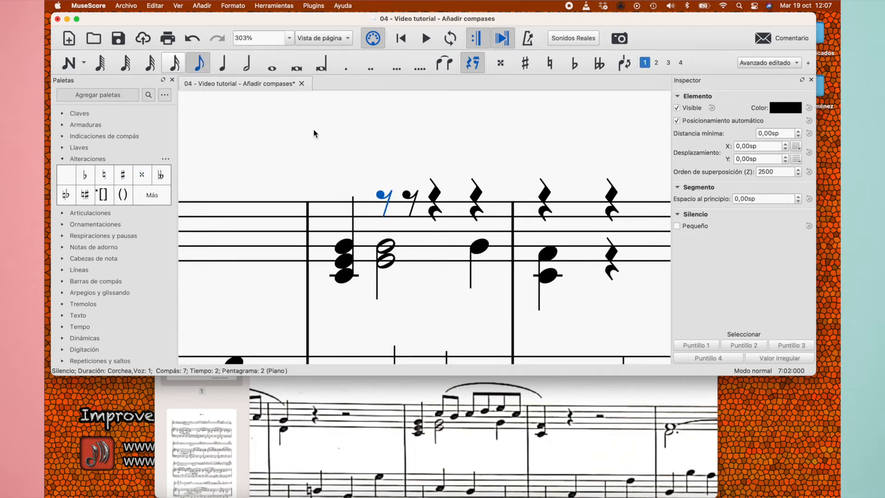
key(n)
key(c)
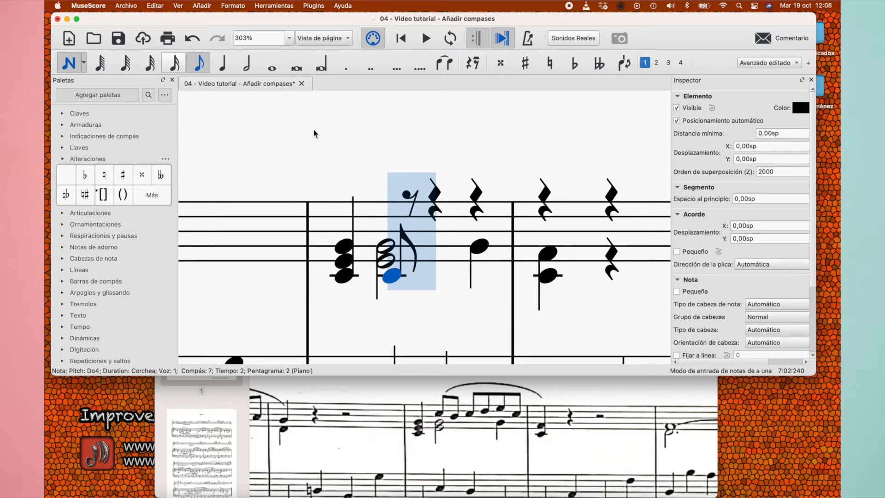
key(Up)
key(Down)
key(super+Up)
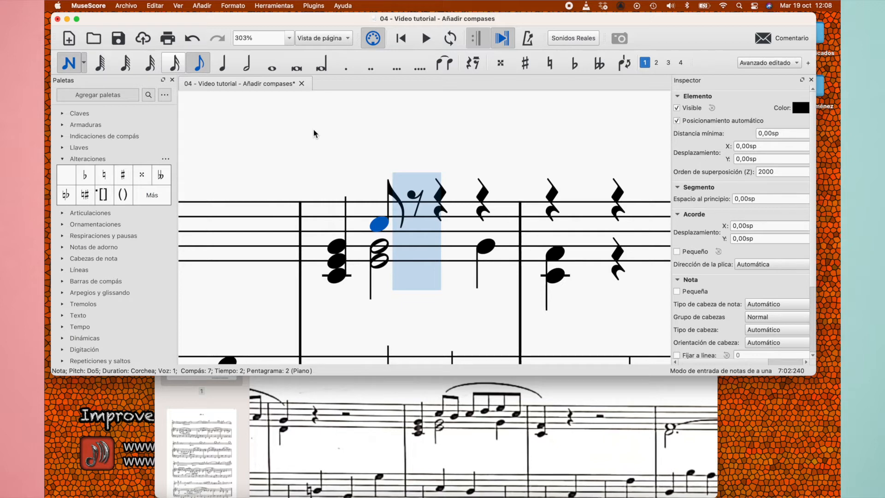
key(b)
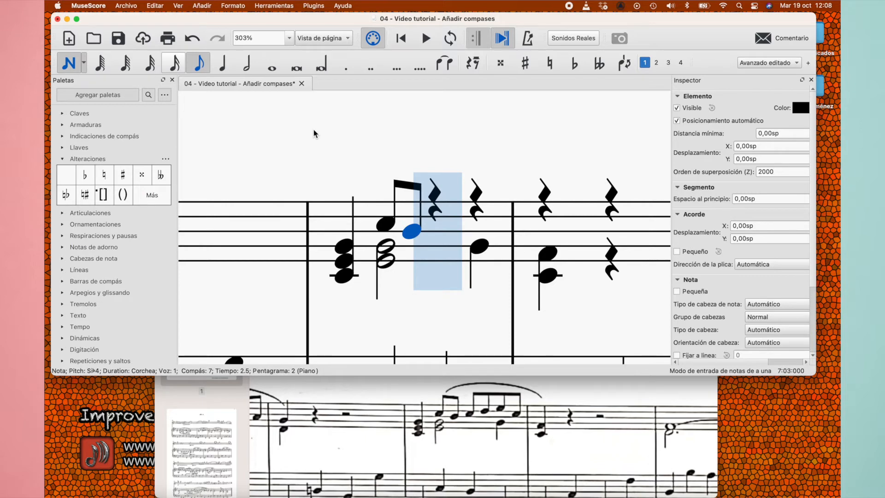
Enter eighth notes C, D, E and C in voice 1 on beats 3 and 4 of the piano's right-hand measure 7
key(c)
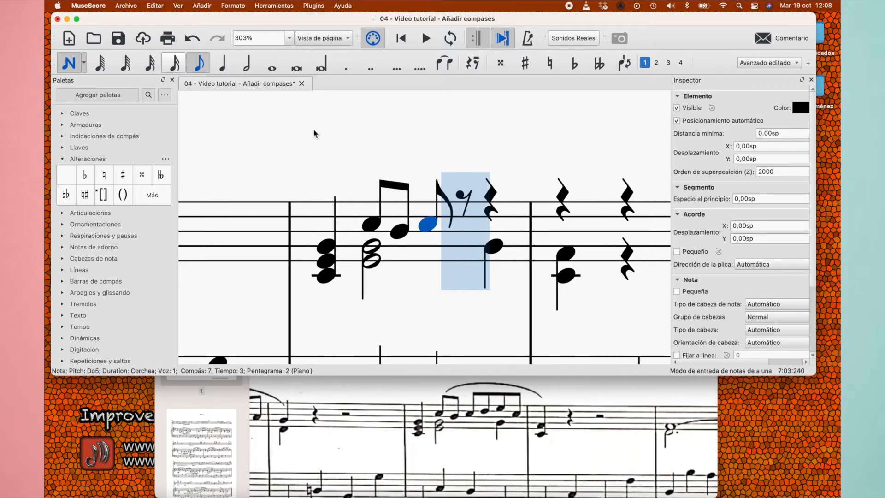
key(d)
key(e)
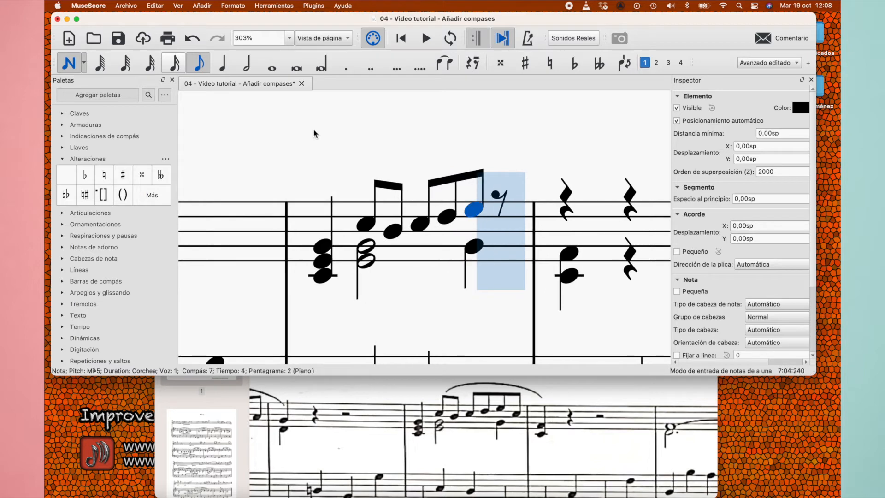
key(c)
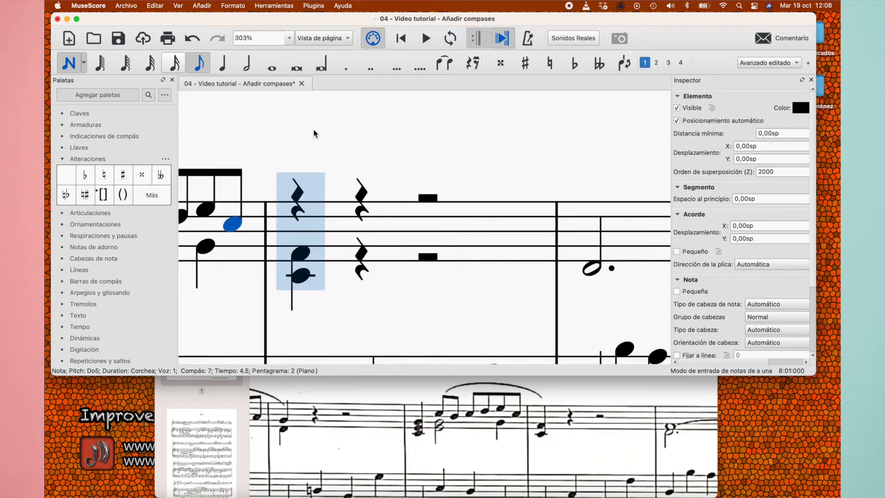
key(Escape)
Move the beat 1 chord of the piano's right-hand measure 8 to voice 1 and delete the voice 2 rest below it
click(300, 252)
shift+click(302, 281)
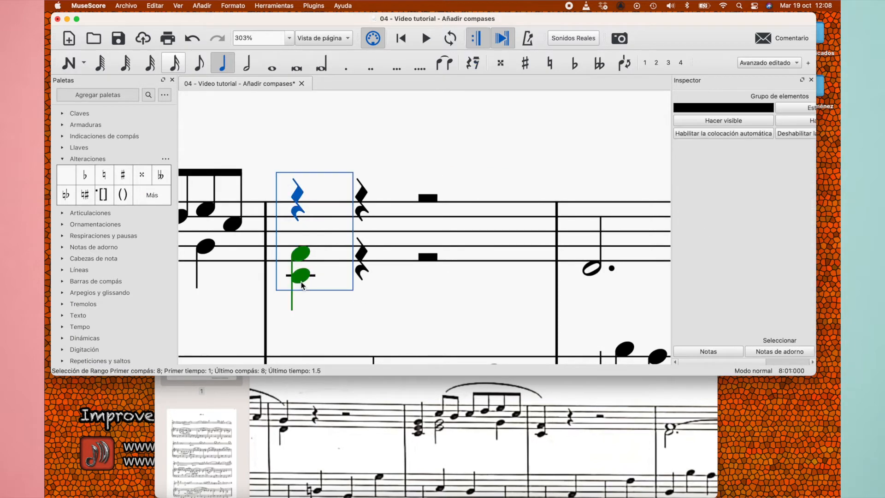
click(645, 63)
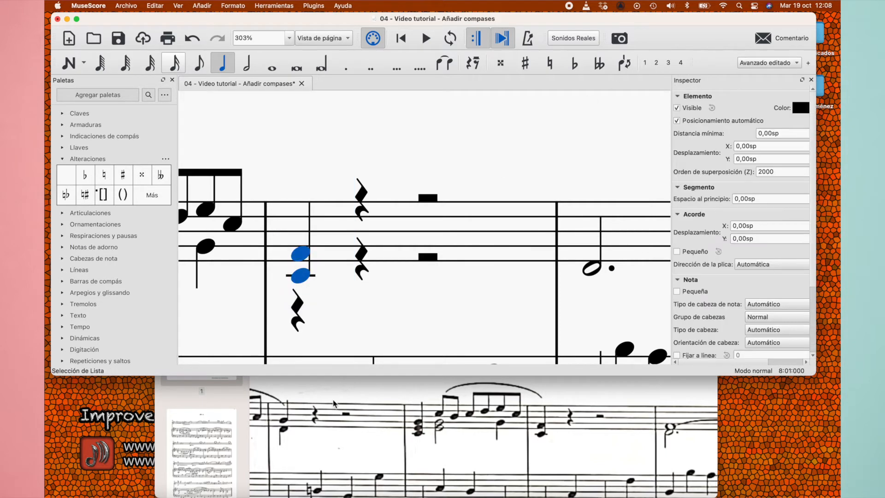
click(297, 317)
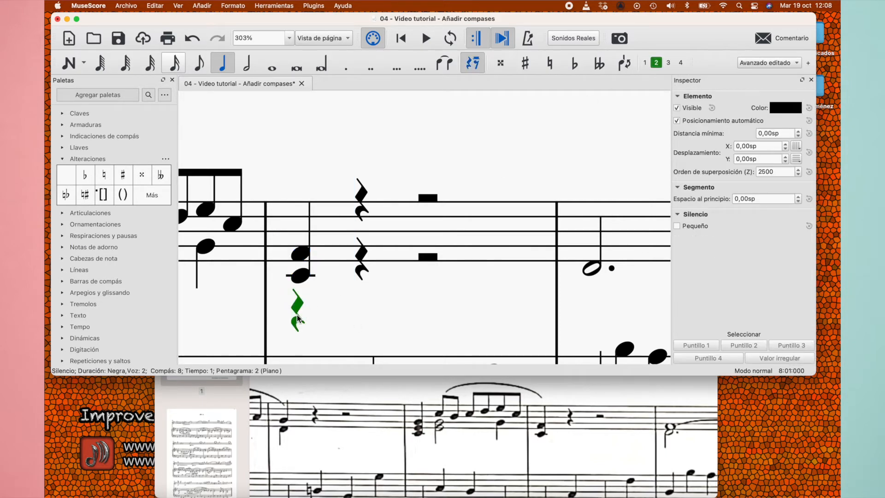
key(Delete)
Delete the remaining voice 2 quarter and half rests in the piano's right-hand measure 8
scroll(360, 262, down, 6)
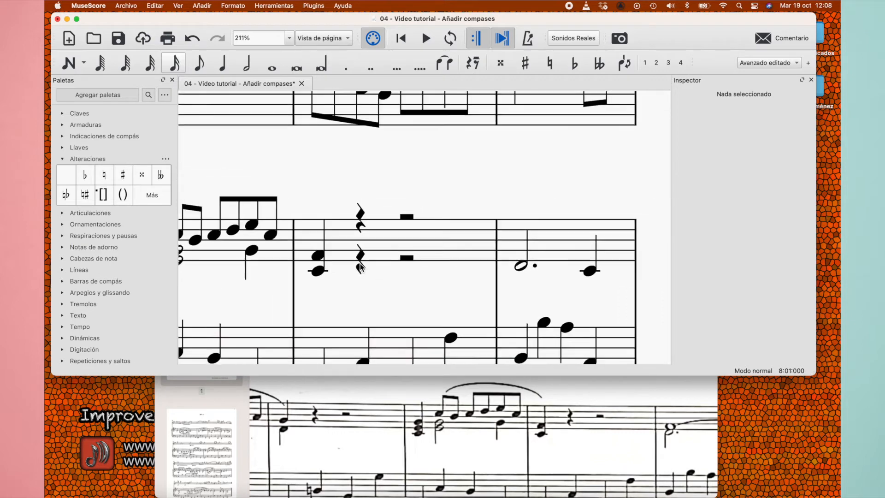
click(451, 252)
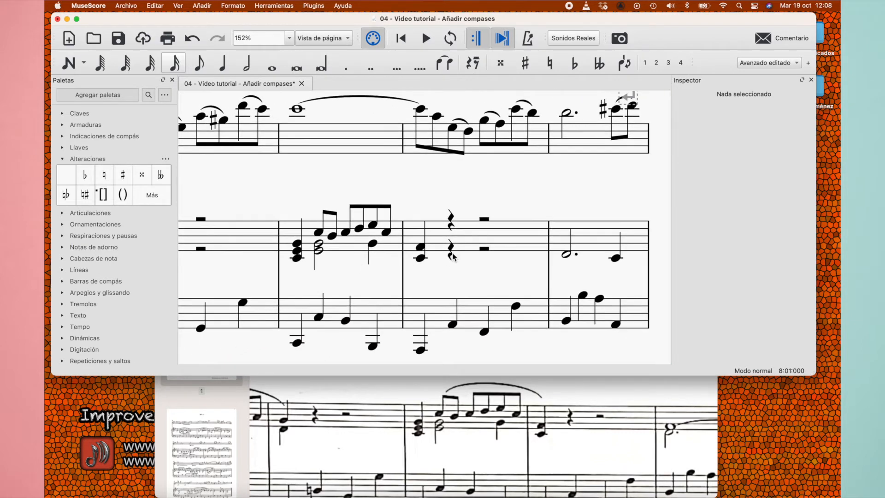
key(Delete)
click(488, 249)
key(Delete)
Delete the voice 2 half and quarter rests in the piano's right-hand measure 6
scroll(401, 275, left, 3)
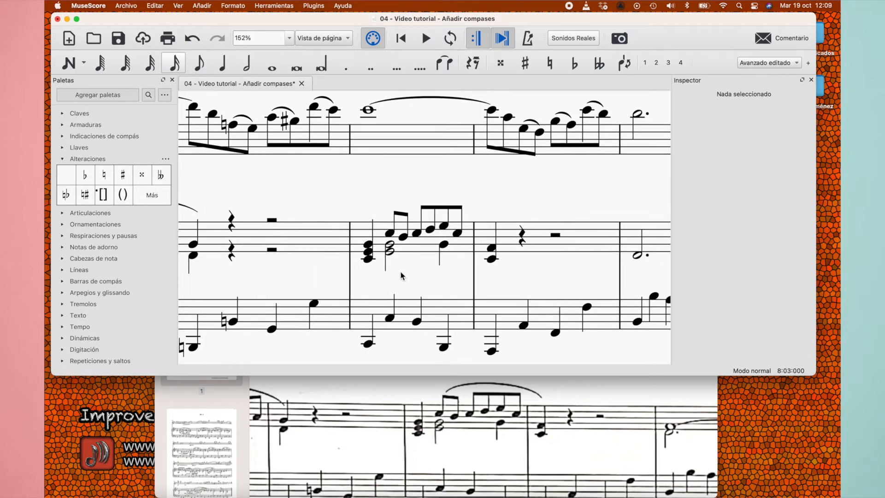
scroll(401, 275, left, 2)
click(331, 257)
key(Delete)
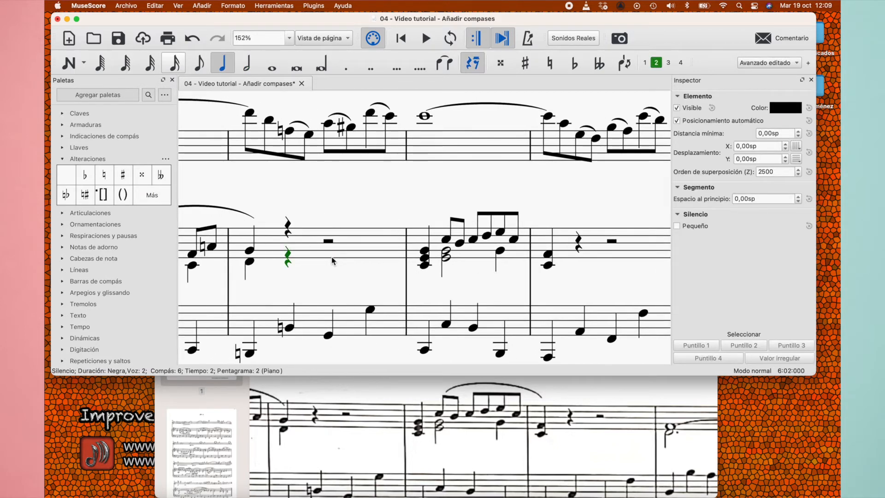
key(Delete)
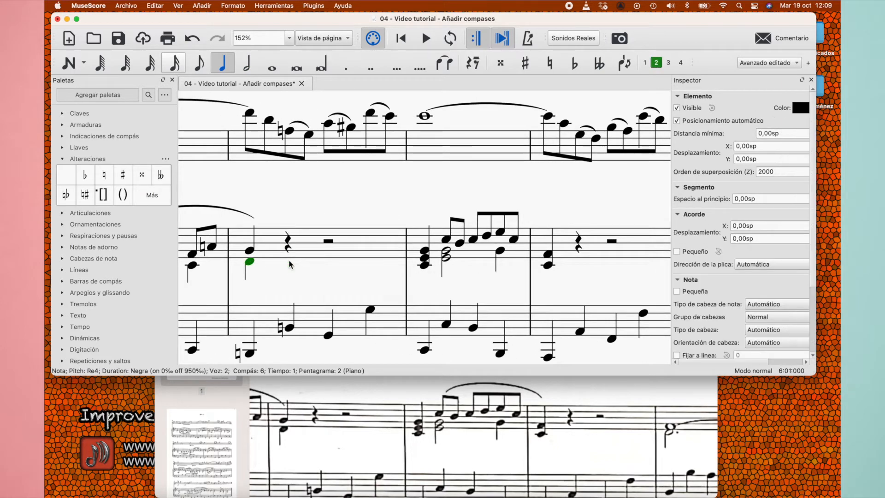
key(Escape)
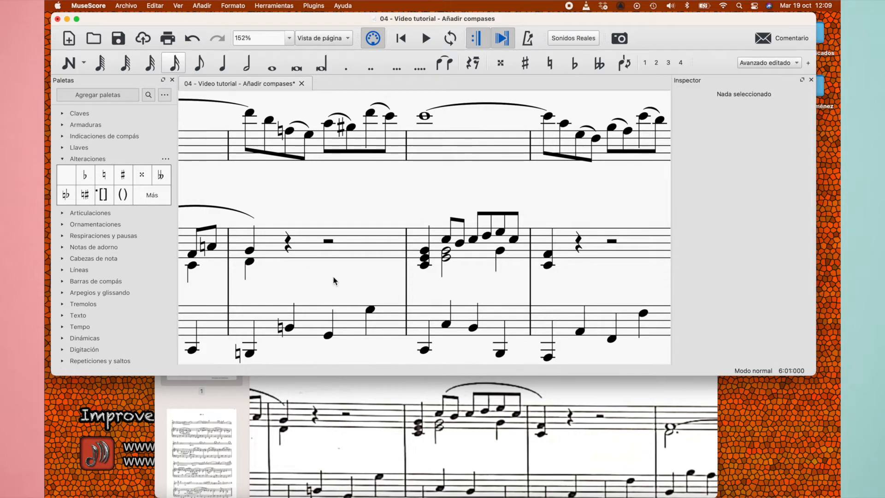
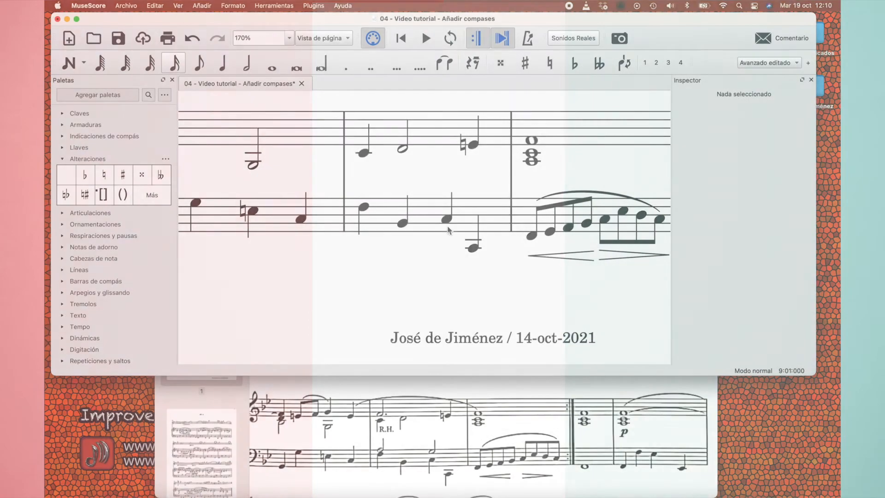
Flip the stems of the beat 2, 3 and 4 notes downward in the piano's left-hand measure 11
scroll(448, 230, up, 5)
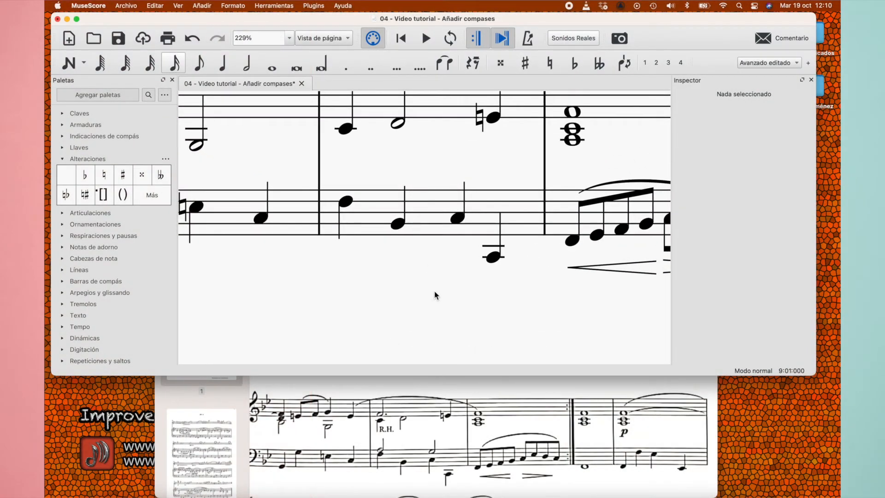
click(428, 215)
click(398, 225)
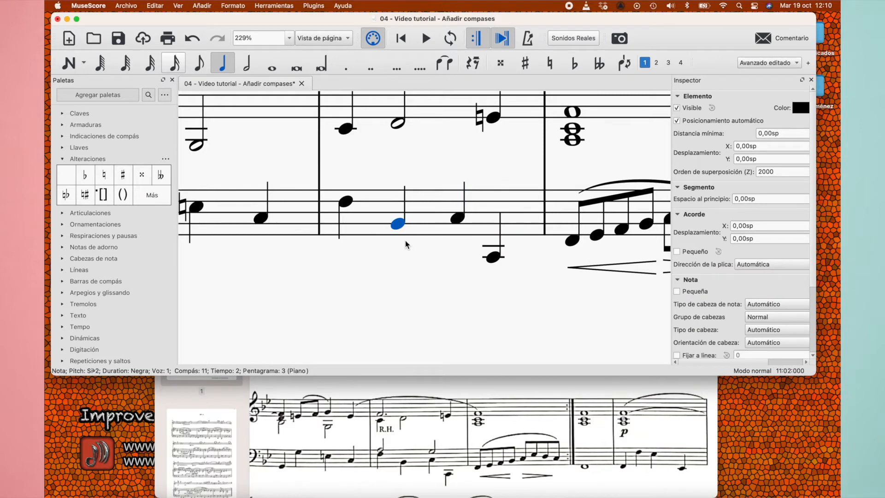
key(x)
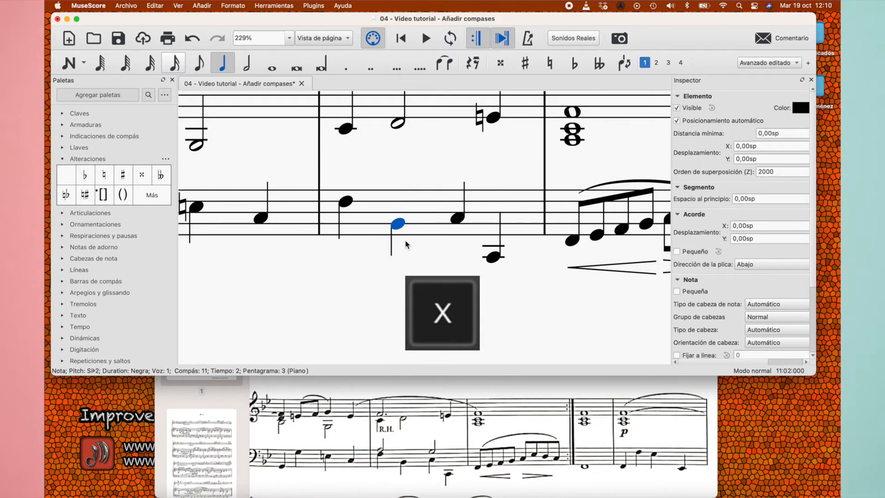
click(457, 218)
key(x)
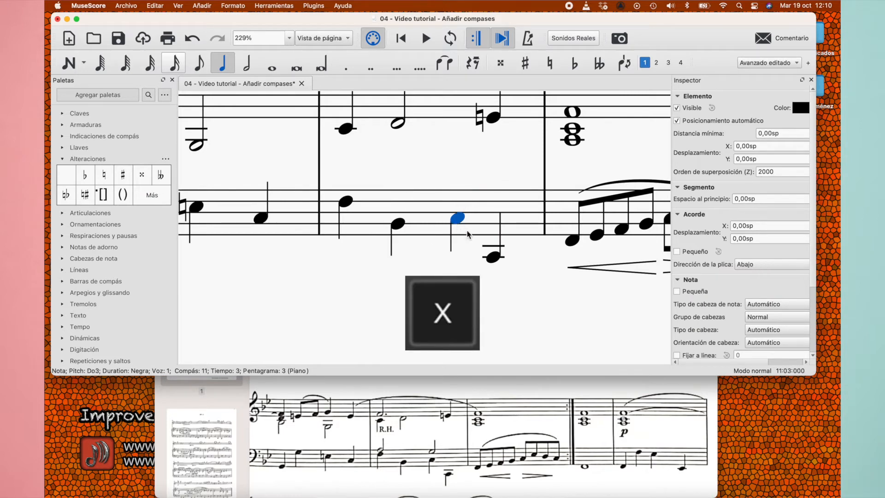
click(491, 258)
key(x)
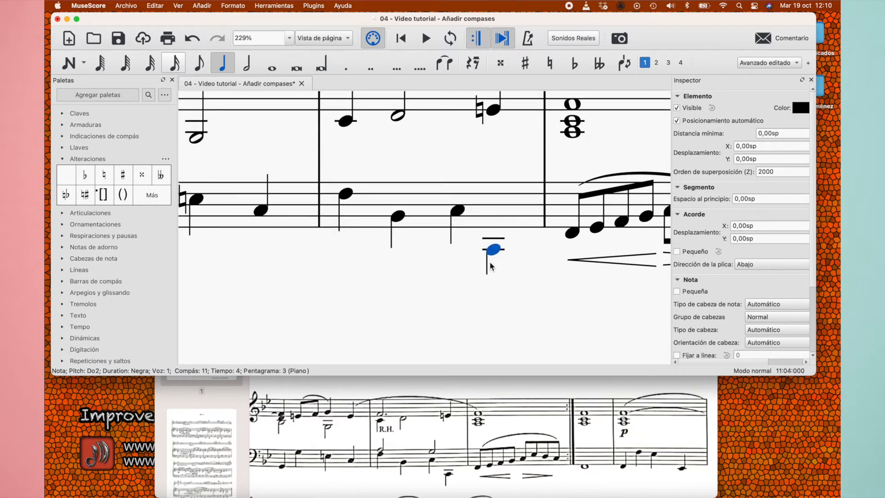
Undo the three stem flips in the piano's left-hand measure 11
key(super+z)
key(super+z)
key(super+z)
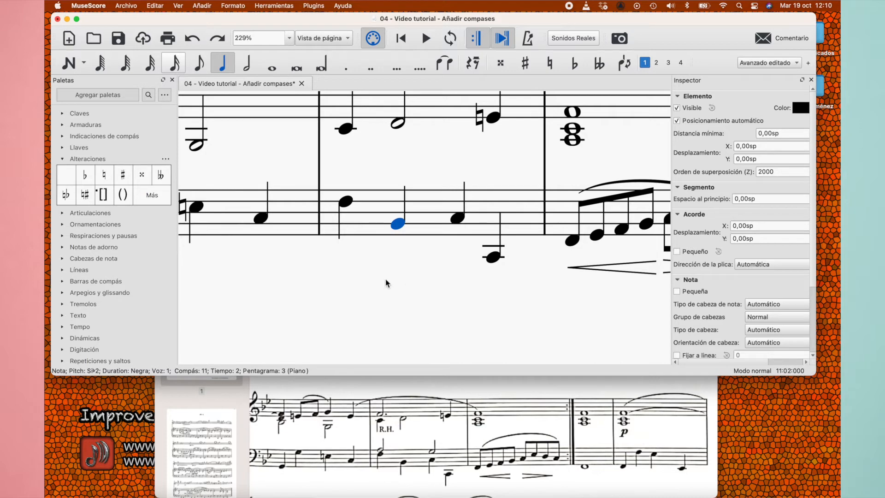
Move the piano's left-hand measure 11 notes to voice 2 and enter a half note A3 in voice 1 on beat 1
click(429, 210)
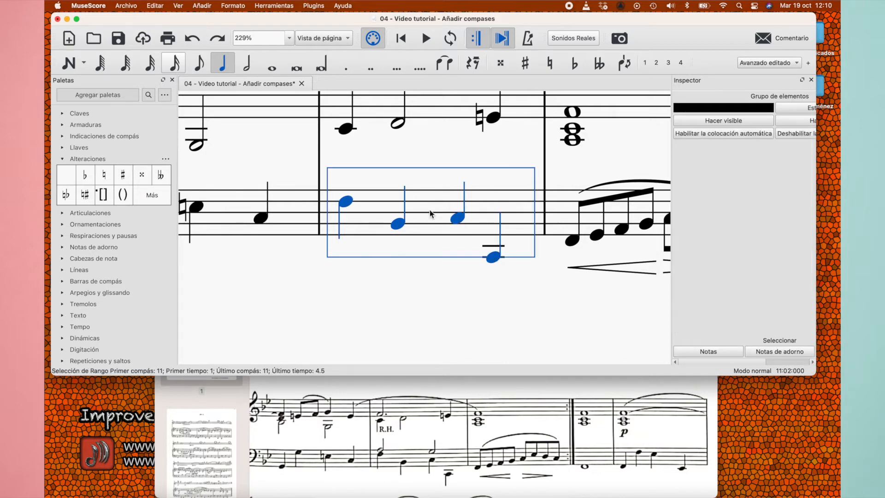
click(656, 63)
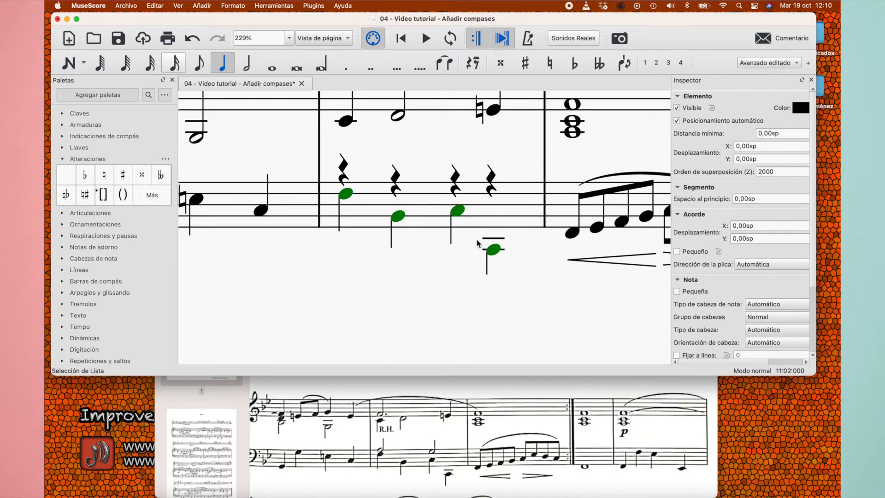
click(345, 176)
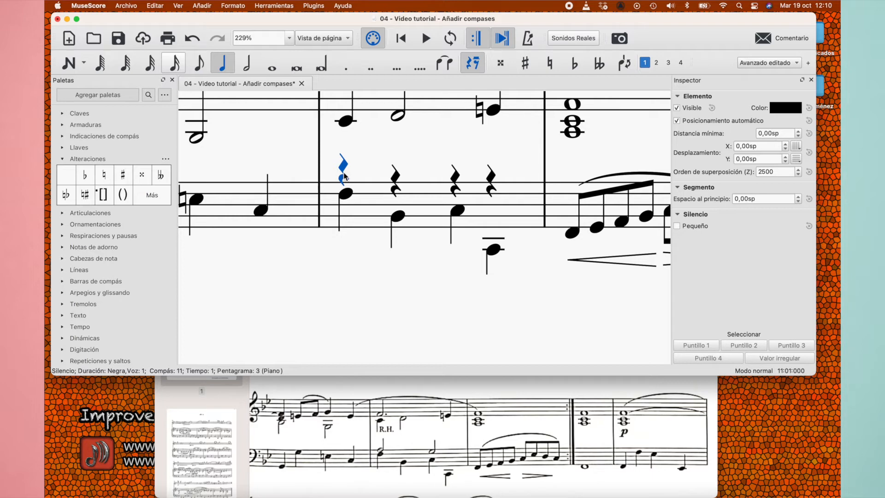
key(n)
key(a)
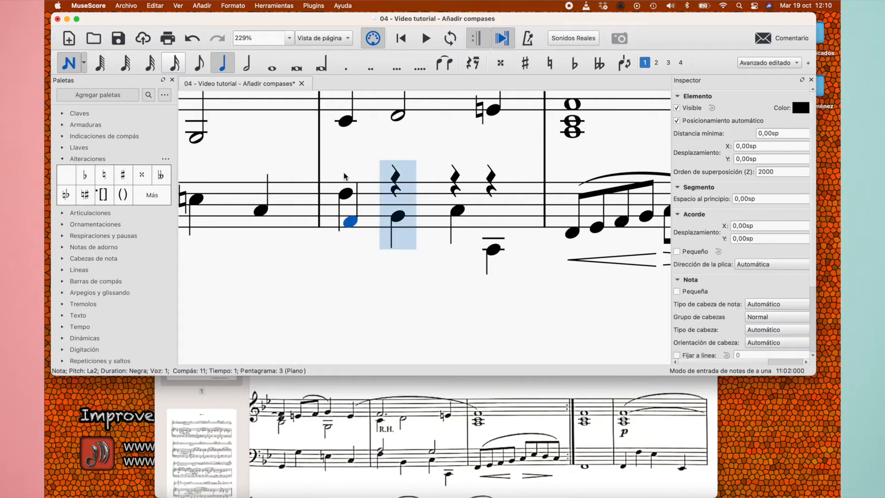
key(super+Up)
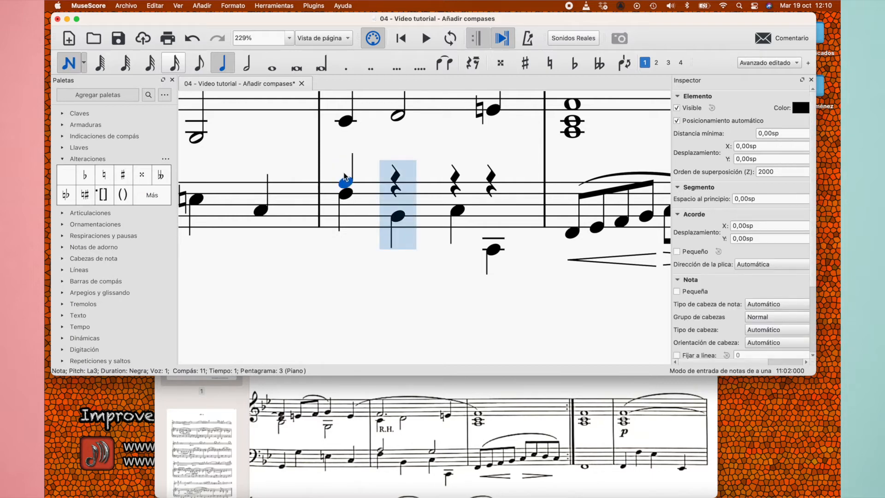
key(Left)
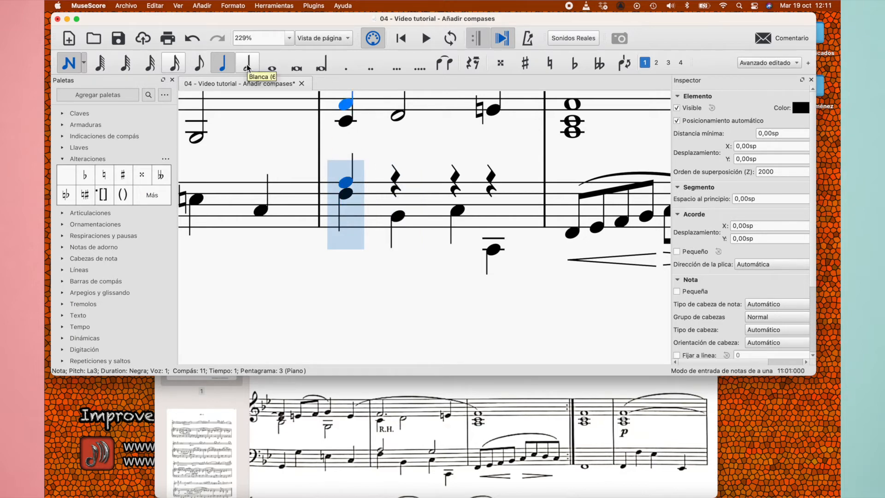
click(248, 67)
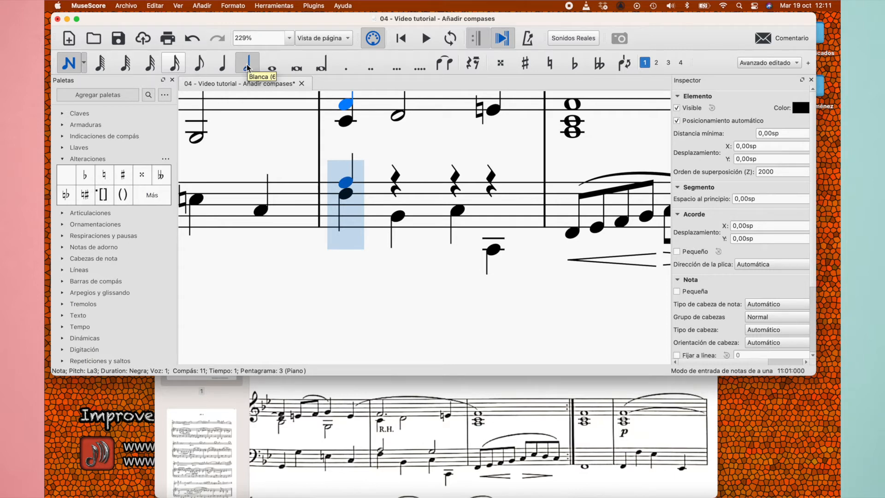
key(a)
key(Escape)
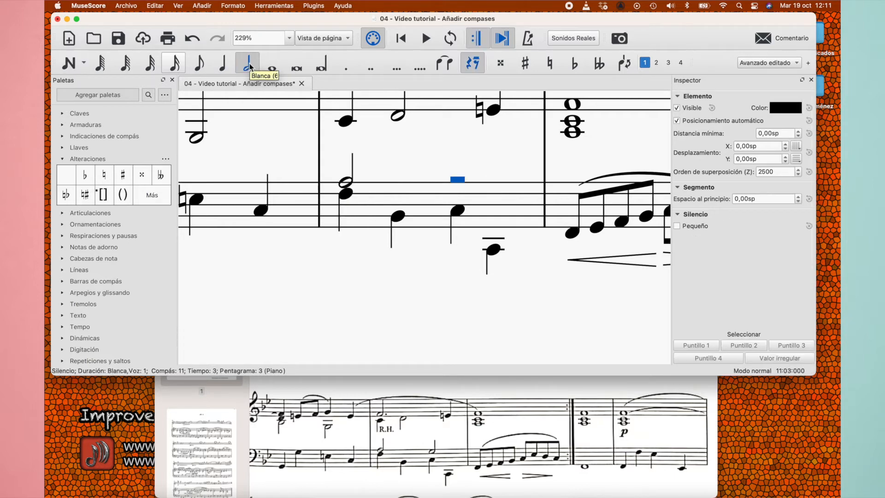
Enter a half note G3 in voice 1 on beat 3 of the piano's left-hand measure 11
key(n)
key(g)
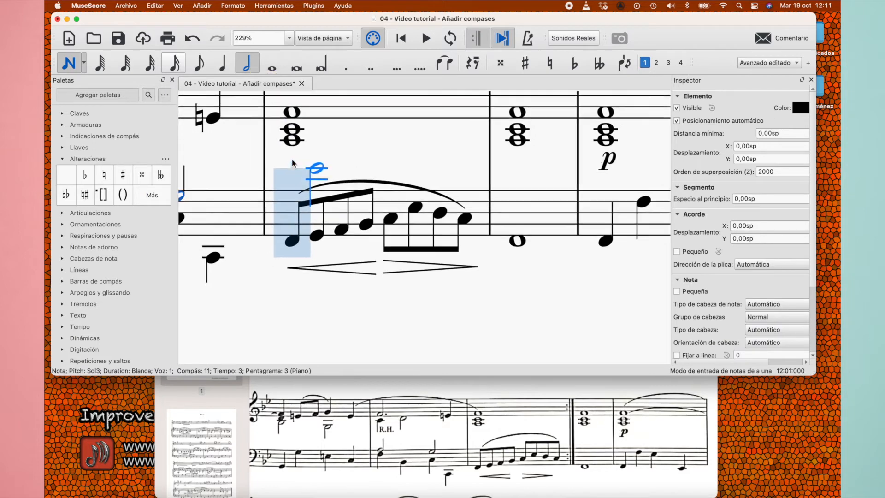
scroll(302, 160, left, 5)
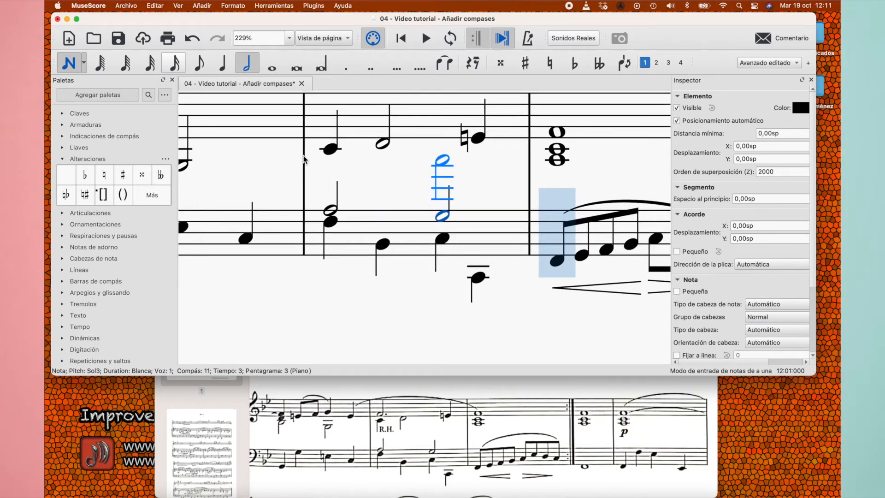
key(Escape)
scroll(372, 261, left, 1)
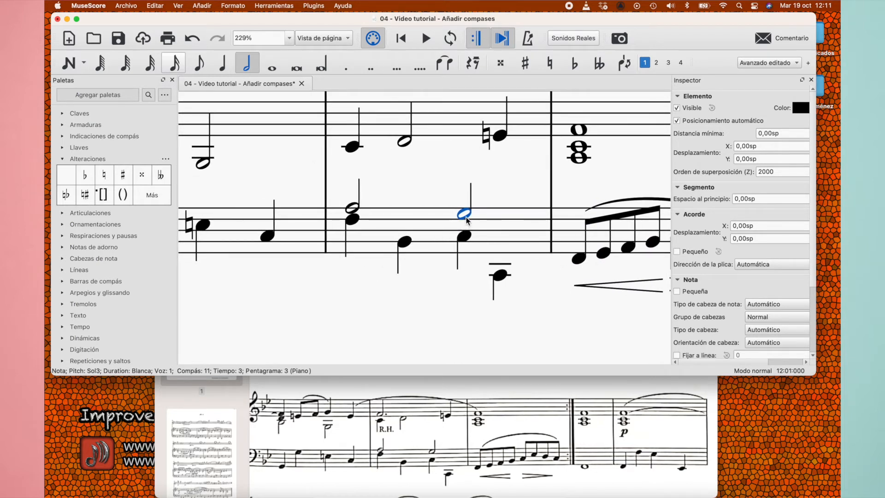
Toggle the stem direction of the voice 2 B-flat on beat 2 of the piano's left-hand measure 11
click(405, 242)
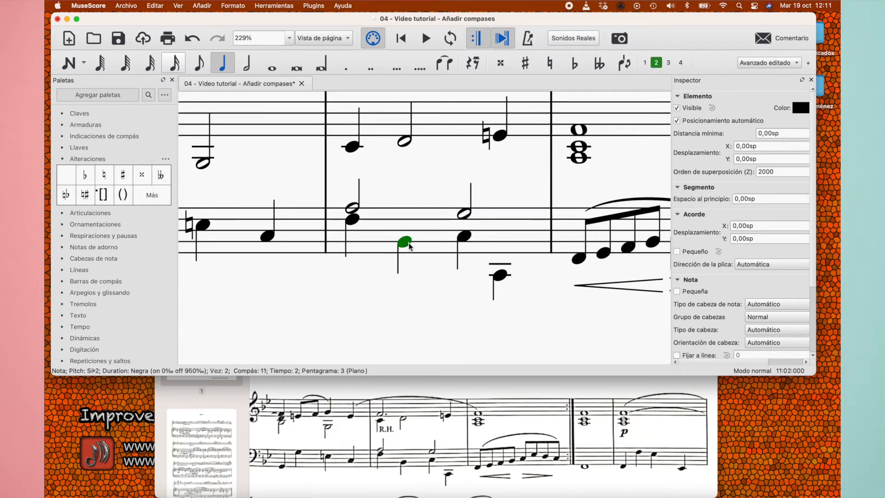
key(x)
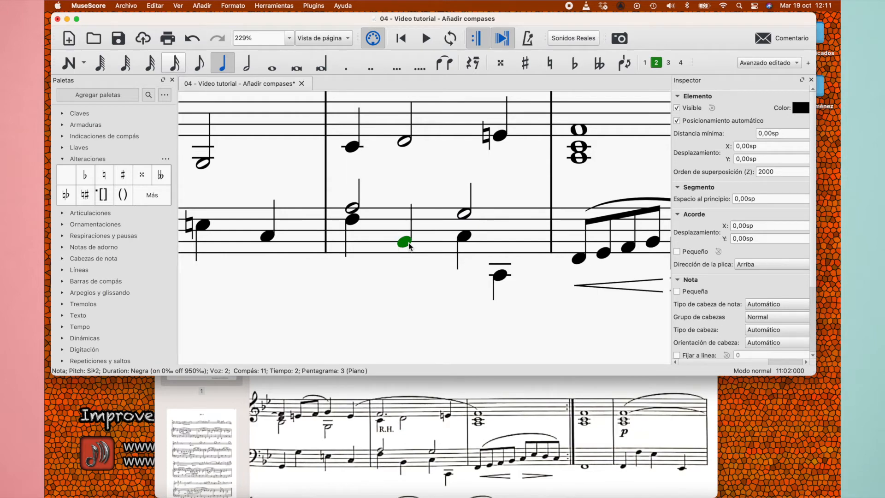
key(x)
key(x)
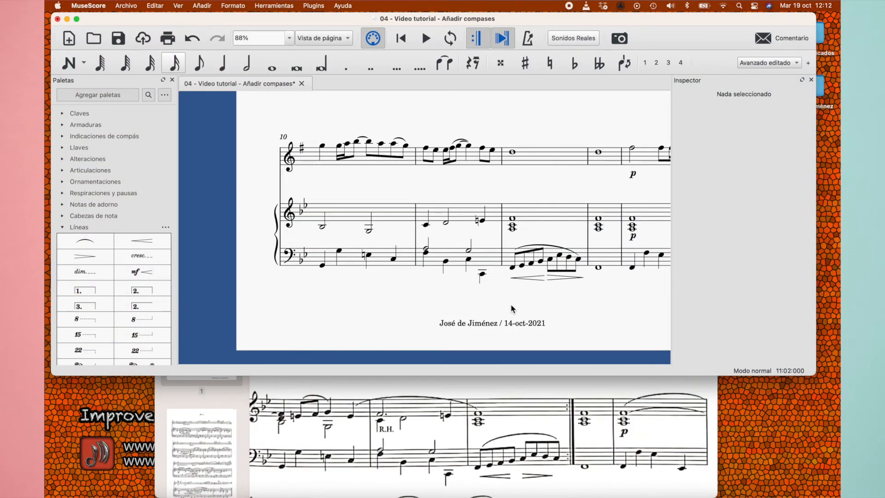
Check the endings in the reference PDF in Preview, and add a closed first-ending bracket over measure 12, selected on all staves
click(516, 411)
scroll(516, 371, down, 2)
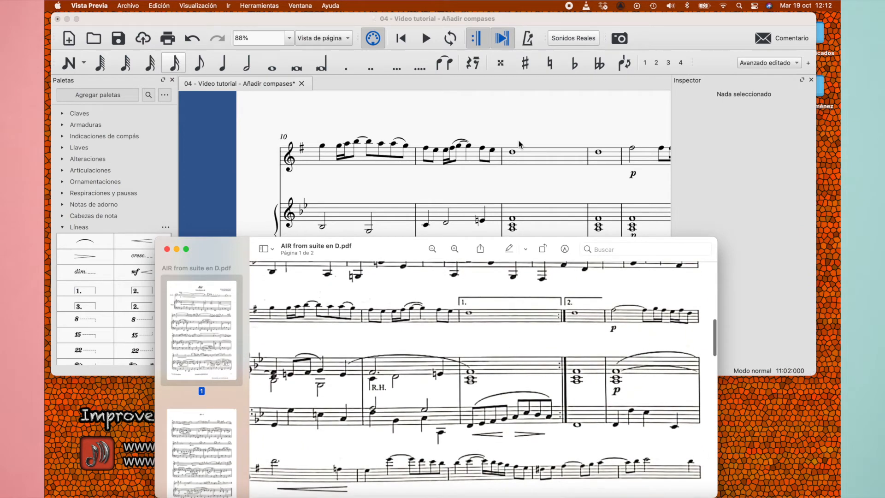
scroll(519, 143, right, 3)
scroll(519, 142, down, 1)
drag(408, 255, 392, 281)
click(443, 123)
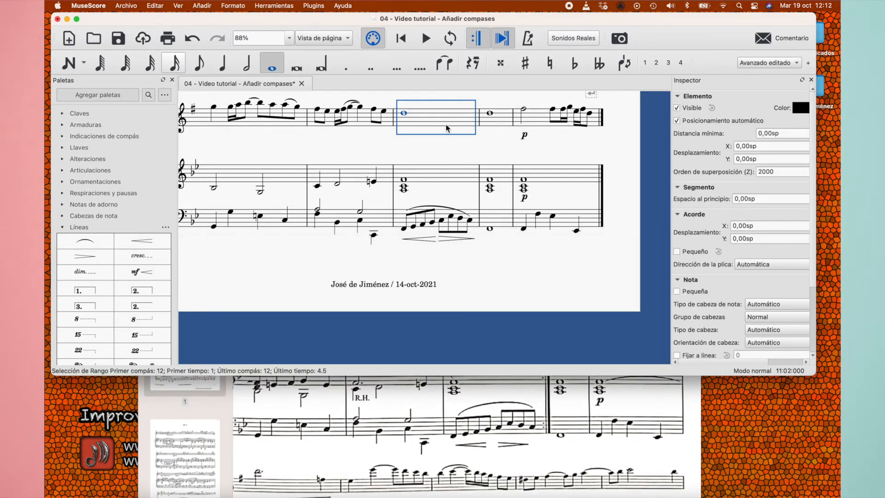
shift+click(473, 214)
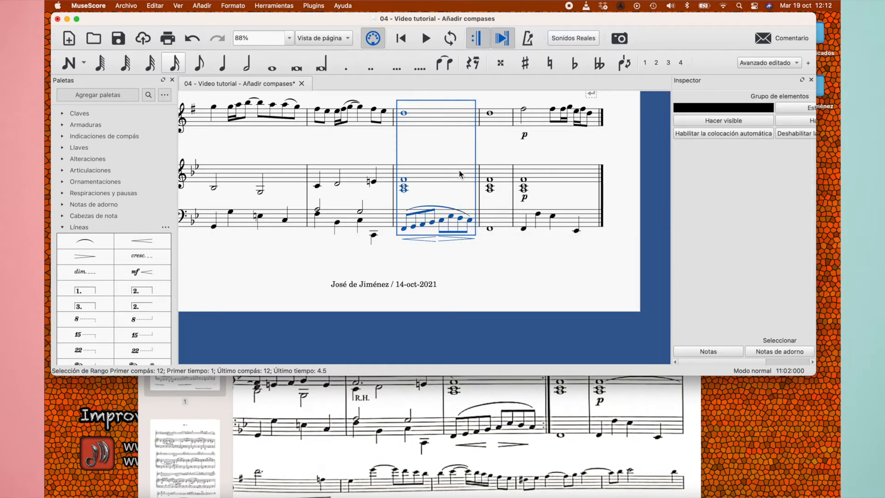
scroll(459, 167, up, 2)
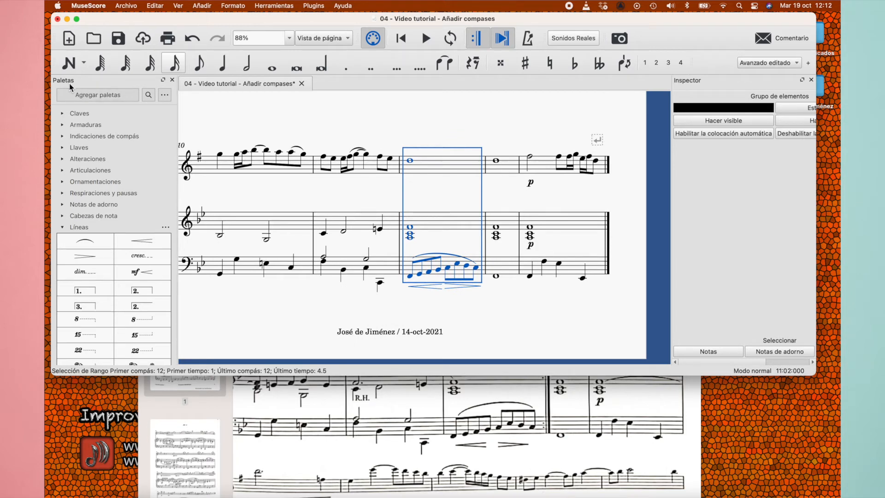
click(92, 289)
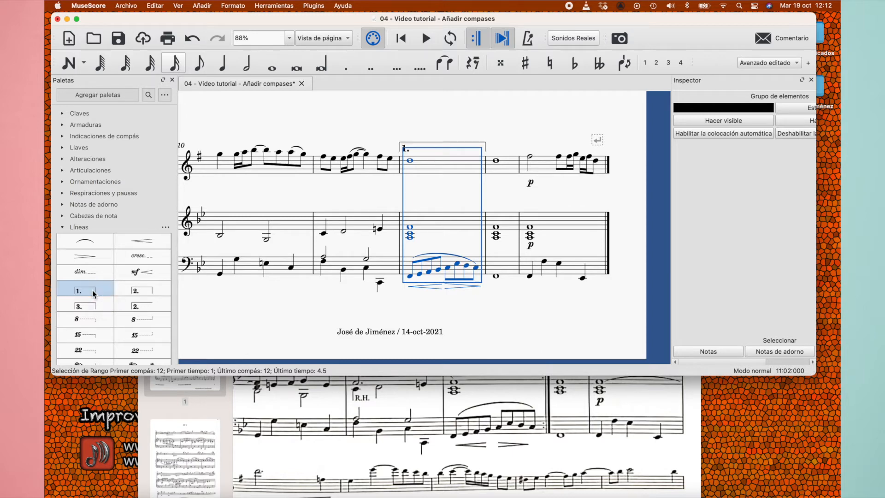
click(459, 118)
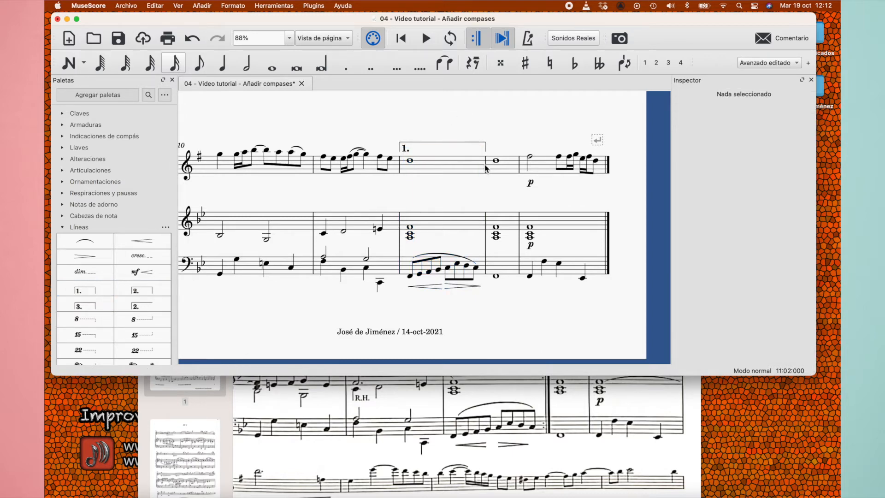
Compare measure 13 with the reference PDF in Preview and add an open second-ending bracket over it
click(512, 168)
click(548, 412)
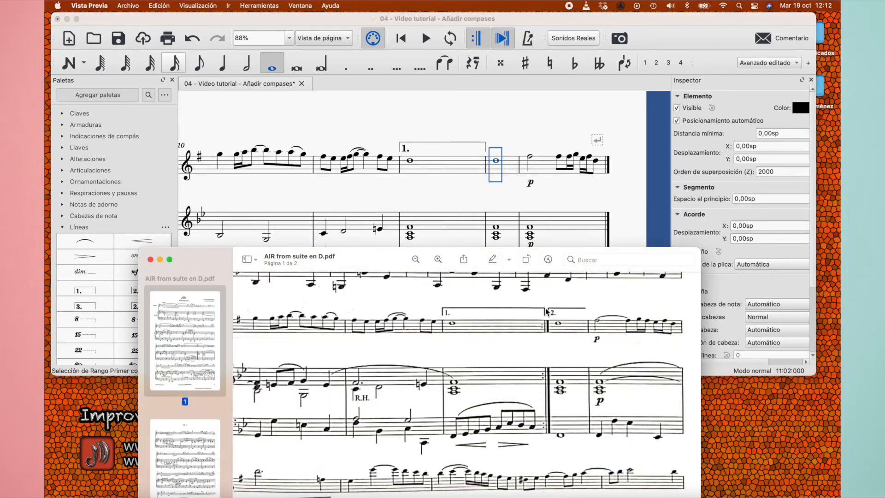
click(511, 126)
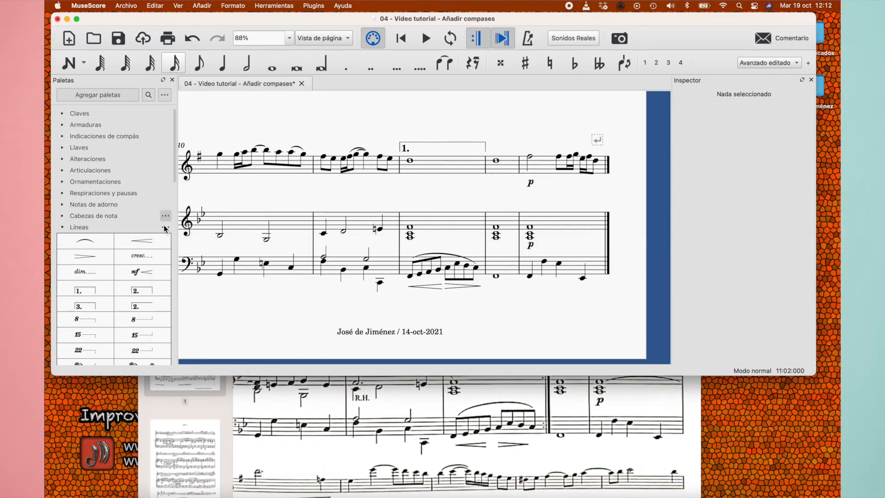
click(505, 170)
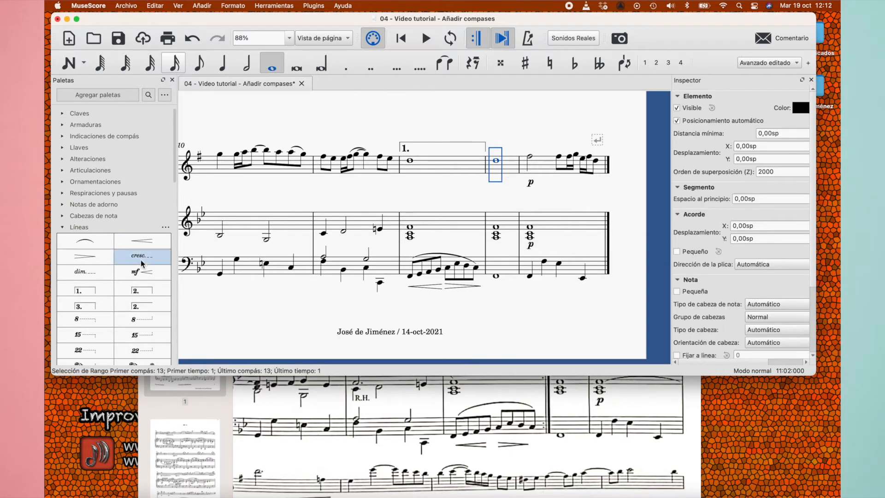
click(144, 307)
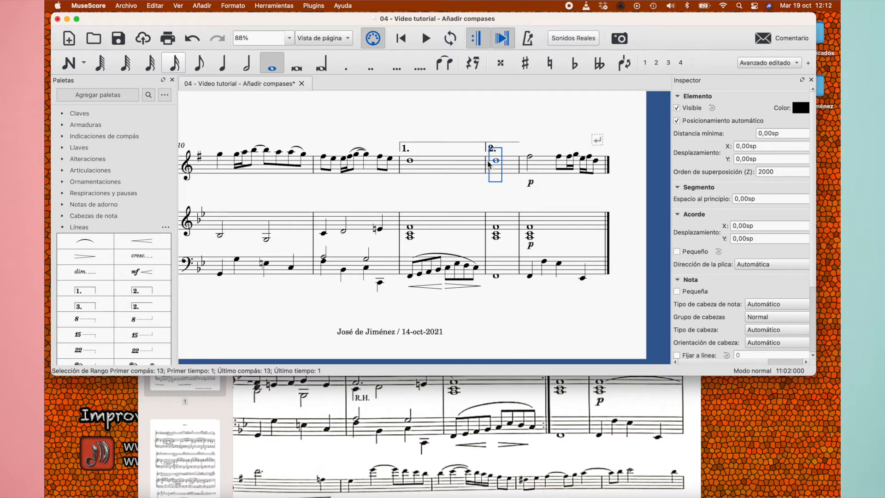
click(553, 128)
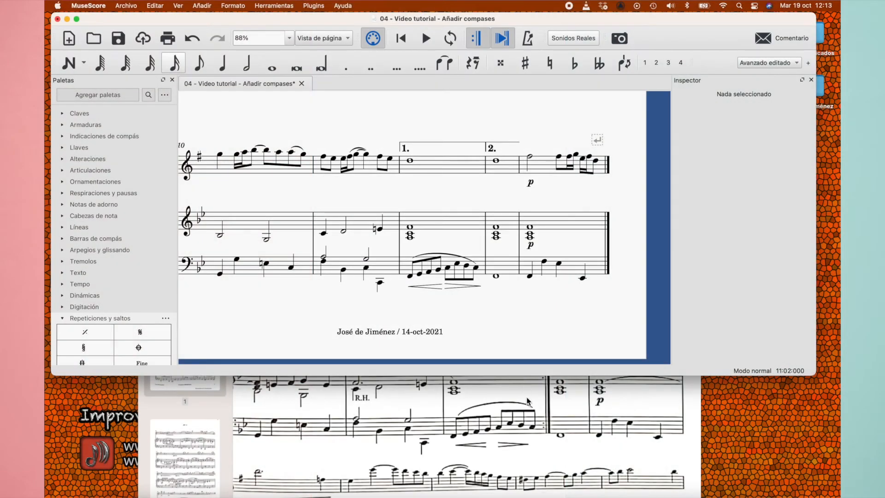
Check the reference PDF in Preview, and place an end-repeat barline at the end of measure 12, selected on all staves
click(528, 401)
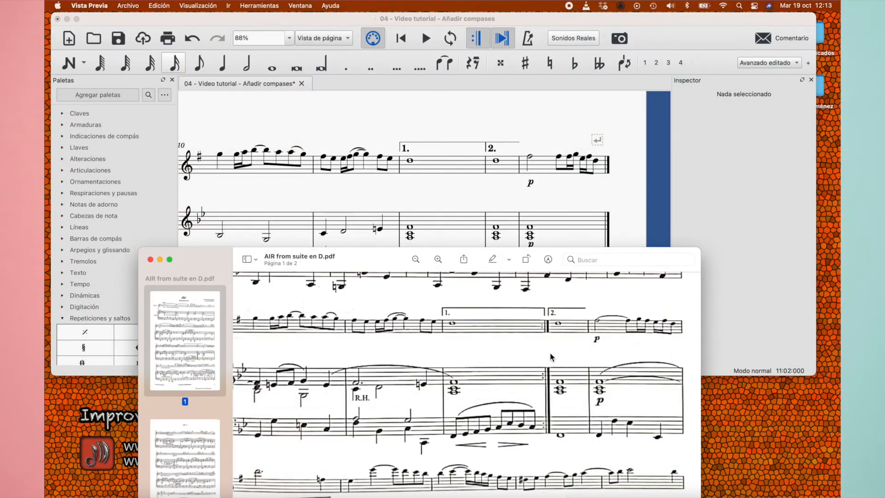
click(461, 193)
click(476, 172)
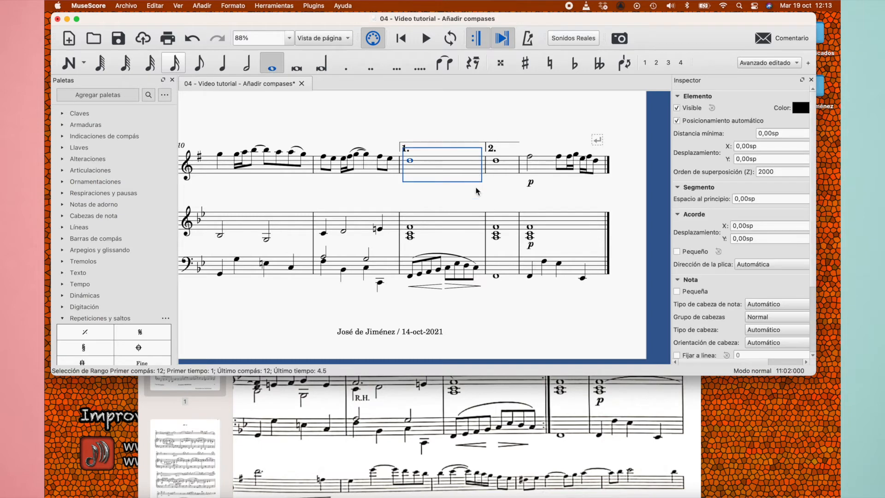
shift+click(481, 266)
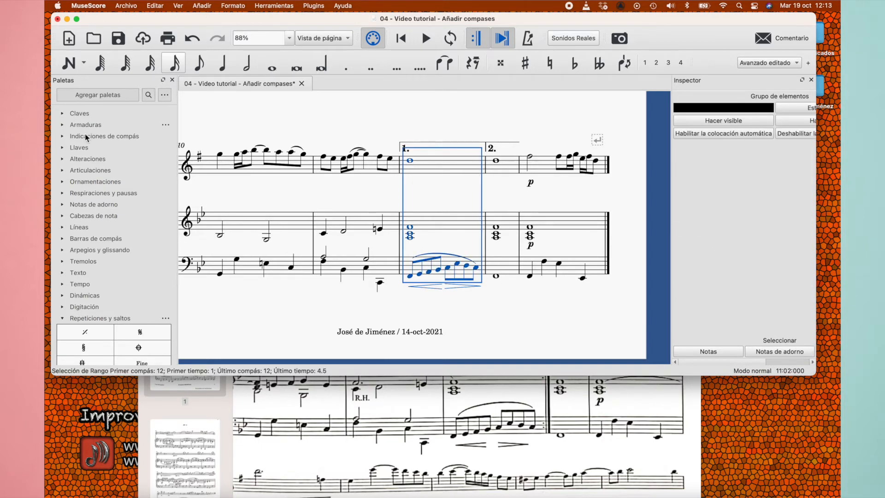
scroll(89, 233, down, 4)
scroll(89, 233, down, 3)
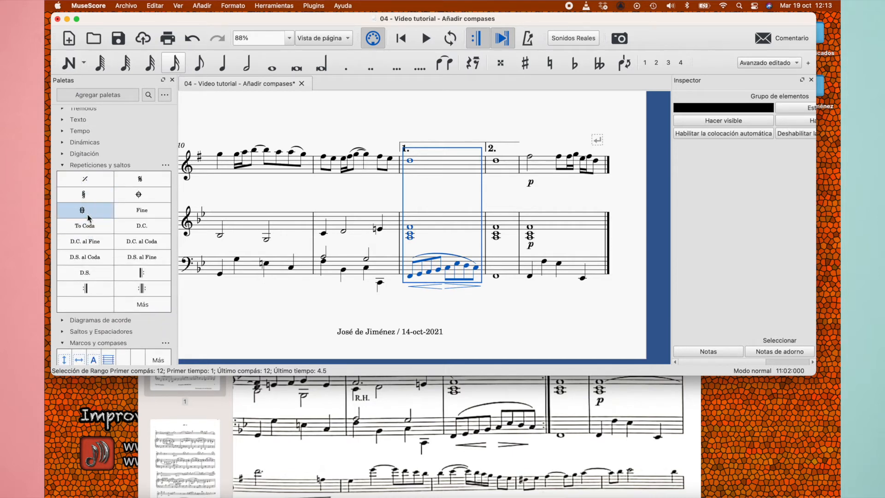
scroll(115, 264, down, 1)
scroll(114, 264, down, 1)
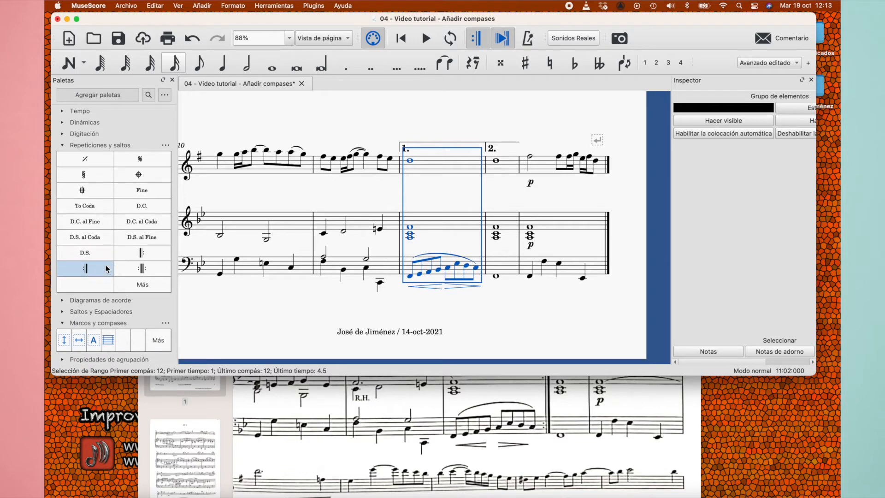
click(97, 274)
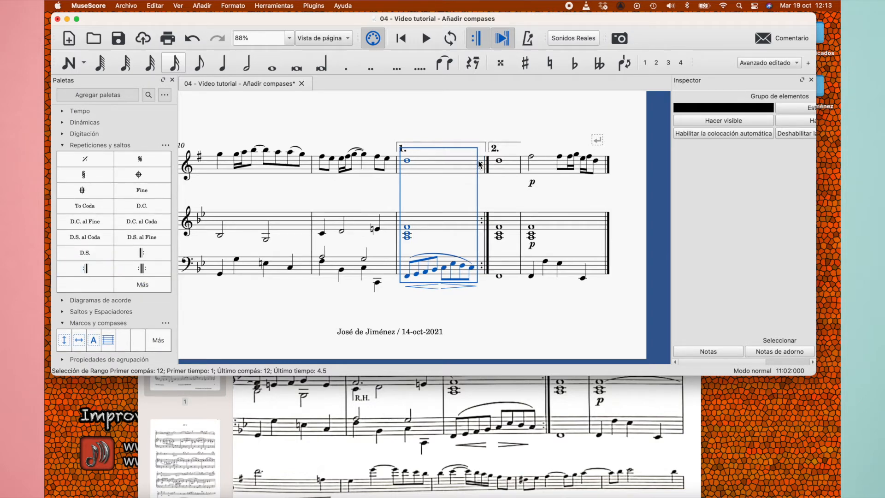
click(520, 306)
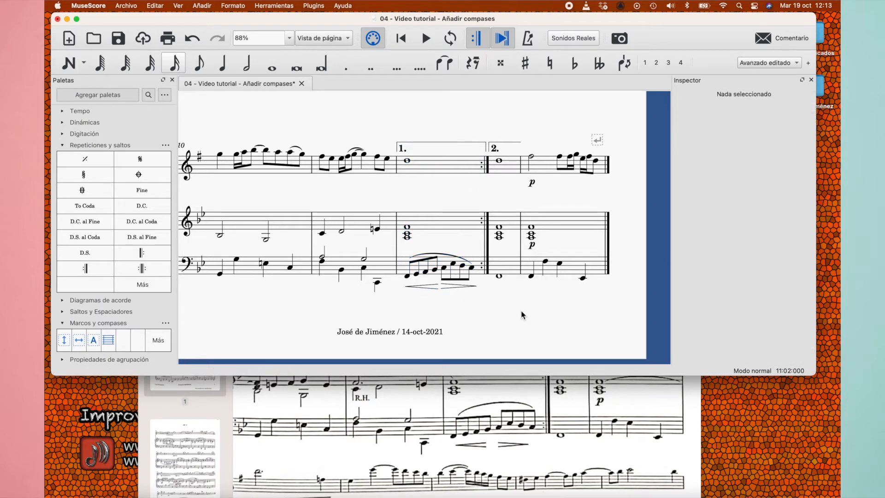
Delete the final double barline at the end of the last measure
scroll(521, 311, right, 1)
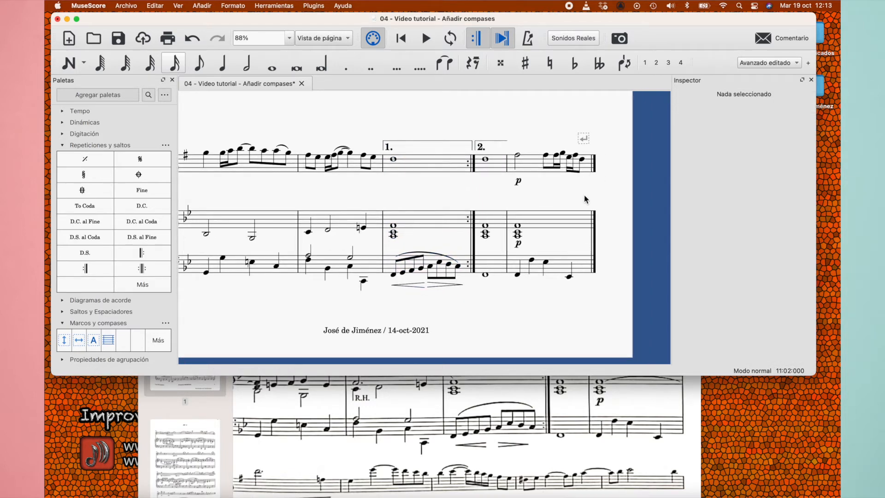
scroll(584, 202, right, 2)
scroll(584, 202, up, 1)
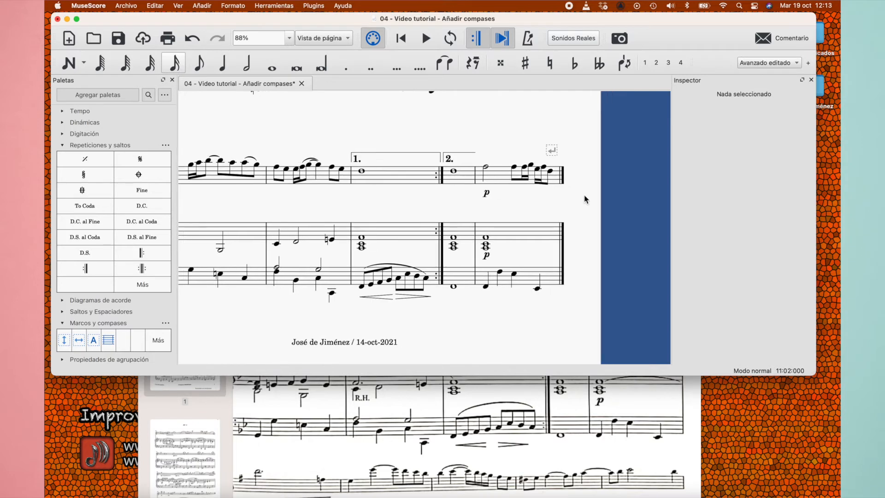
click(560, 183)
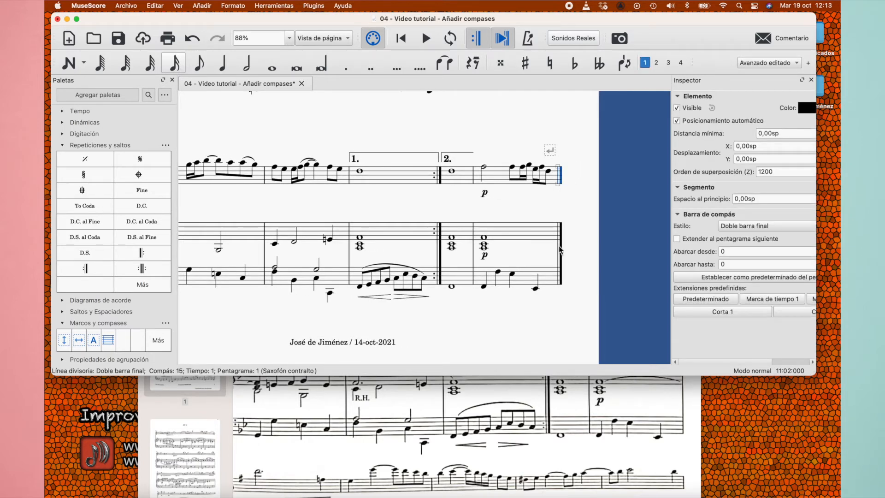
key(Delete)
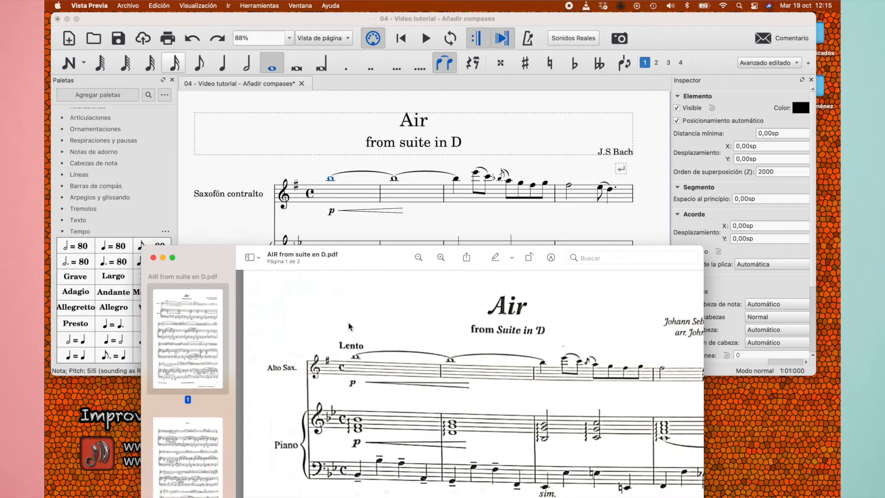
Switch to Preview and examine the tempo indication above the first saxophone measure in the reference PDF
drag(217, 259, 222, 119)
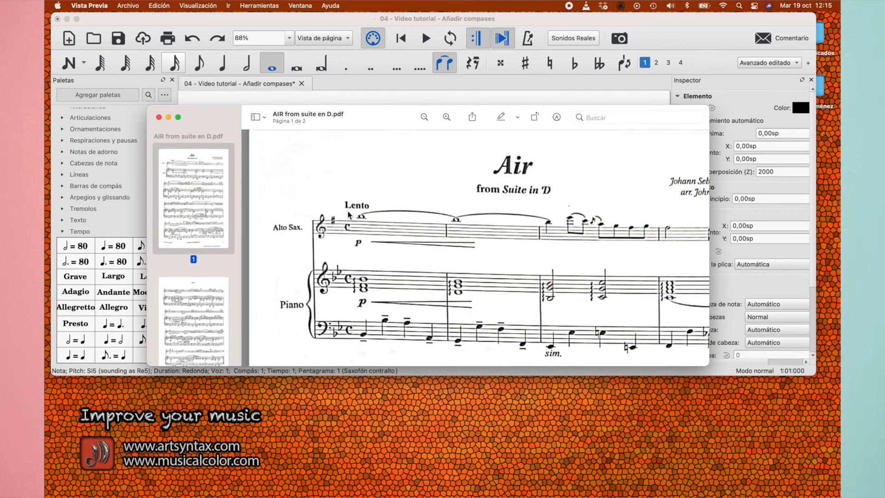
scroll(409, 264, up, 3)
scroll(330, 208, left, 1)
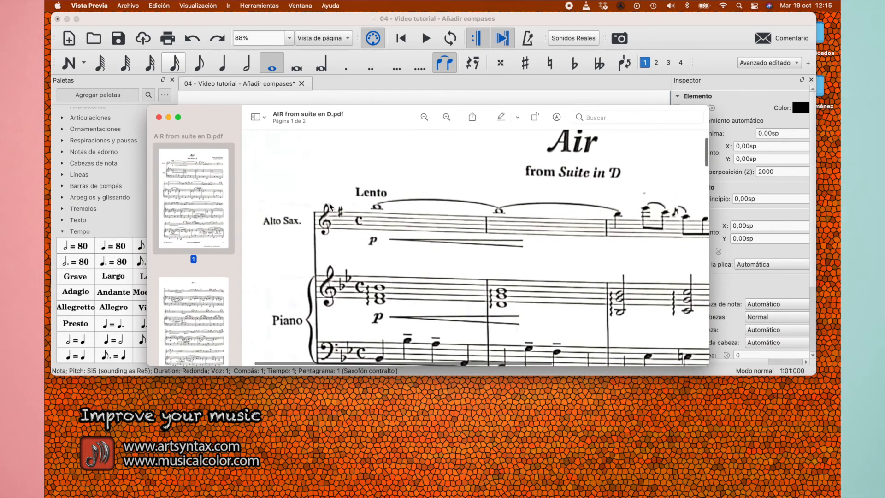
scroll(330, 207, up, 1)
drag(203, 123, 216, 215)
click(240, 176)
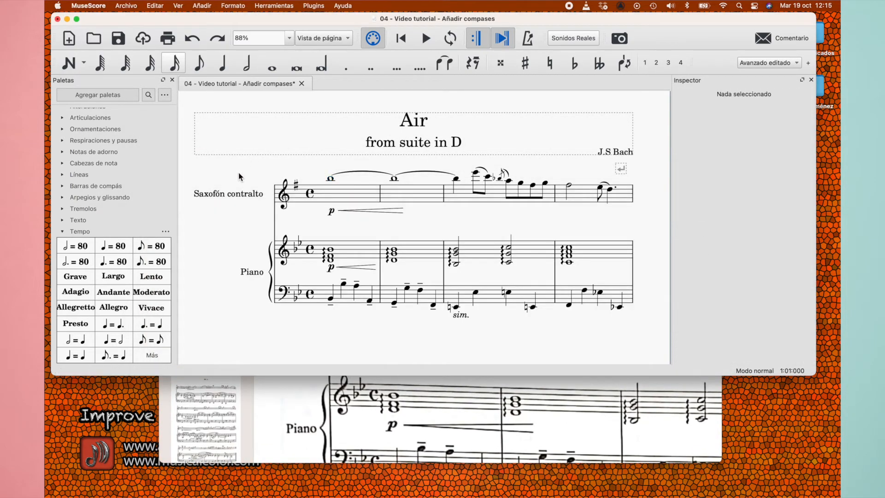
Add a Lento tempo marking above the saxophone's first note in MuseScore, and open its text for editing before leaving it
click(331, 179)
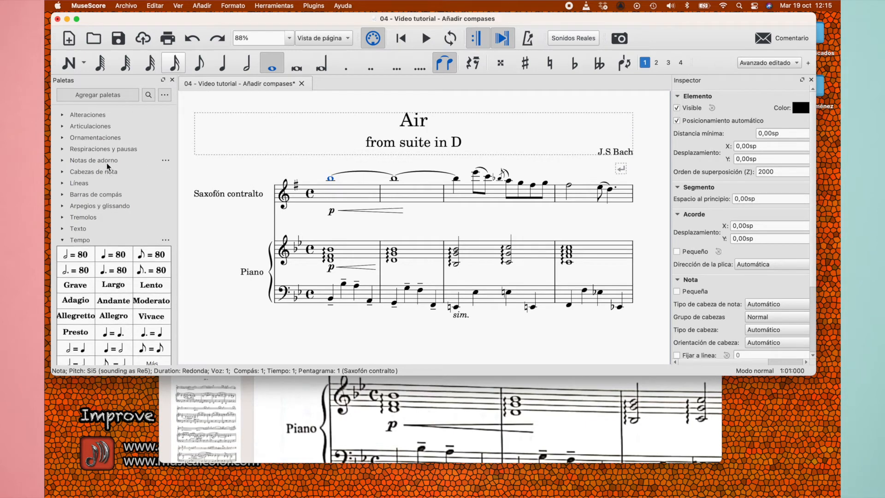
scroll(107, 167, up, 3)
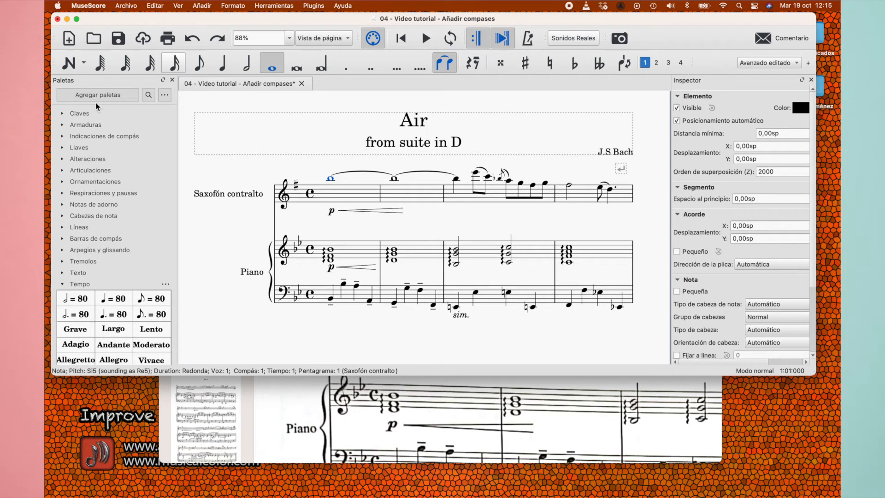
scroll(104, 270, down, 4)
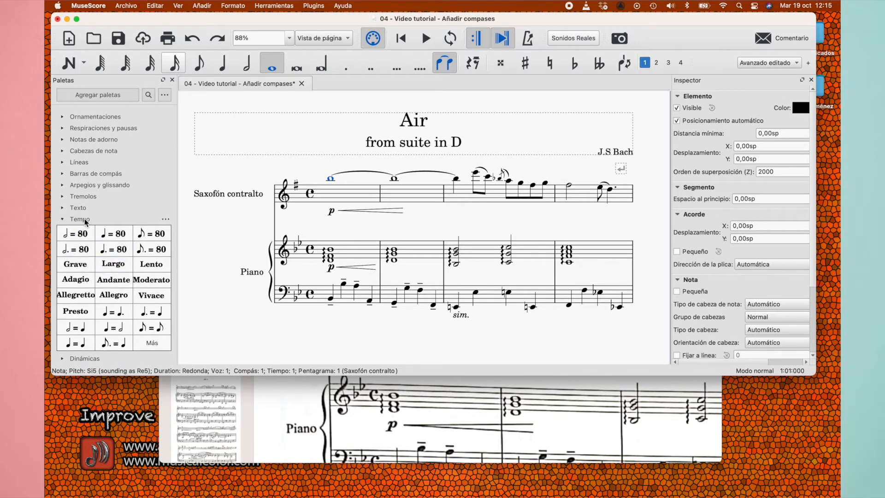
click(152, 264)
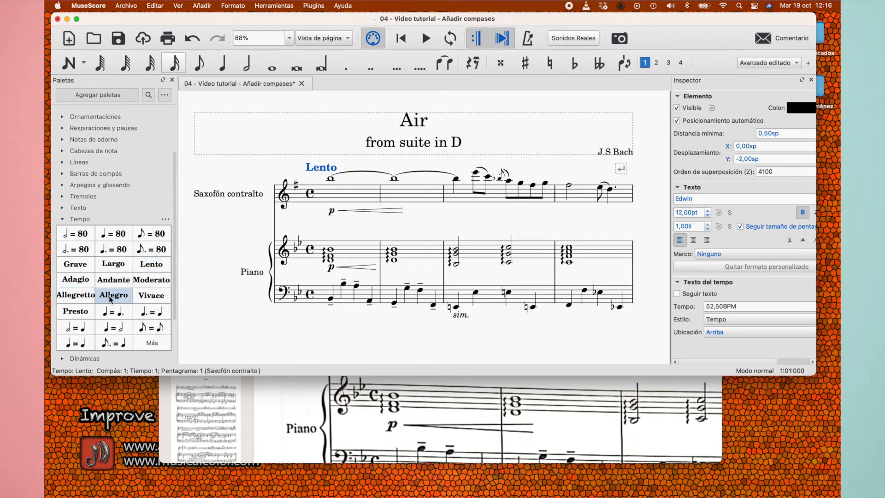
double_click(324, 170)
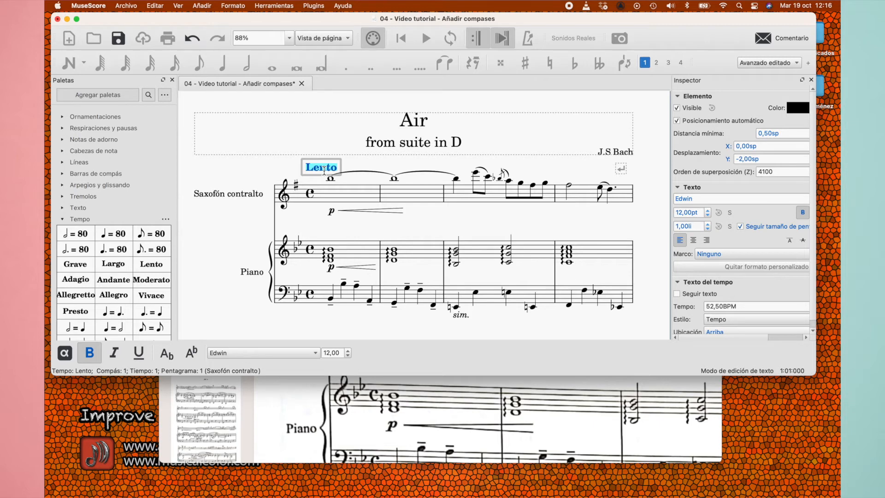
click(360, 168)
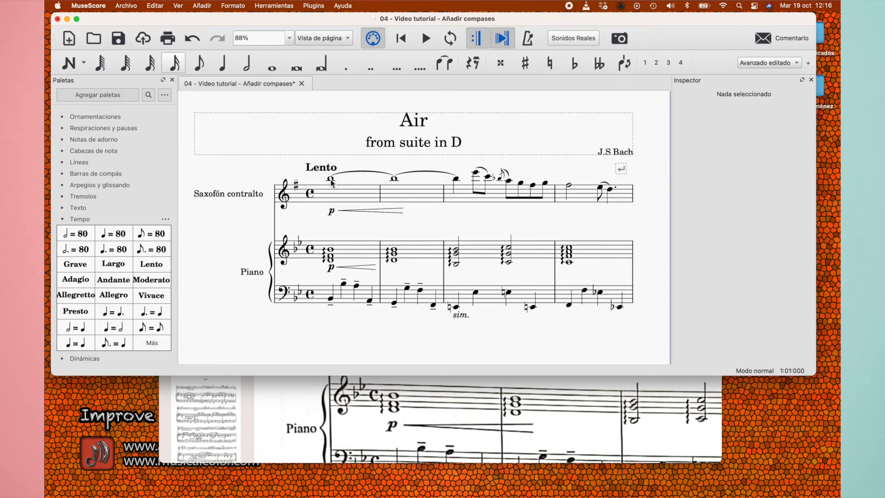
click(321, 171)
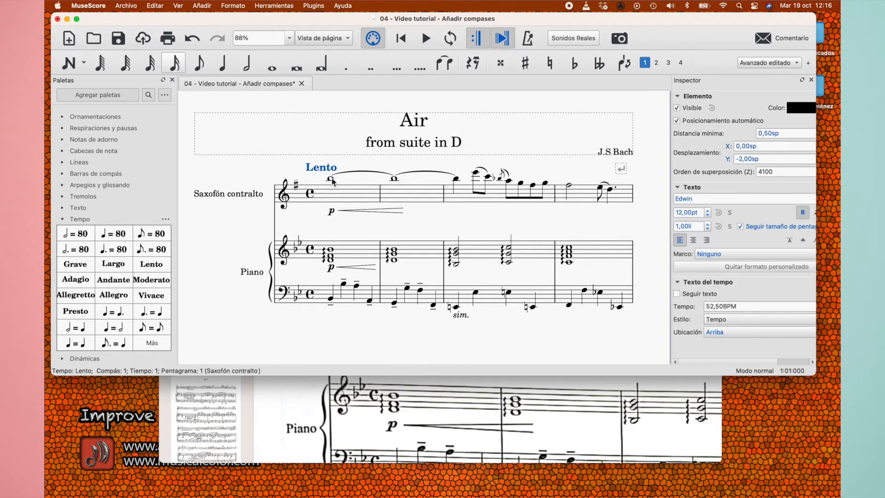
Add a quarter note = 80 metronome marking at the saxophone's first note
click(331, 179)
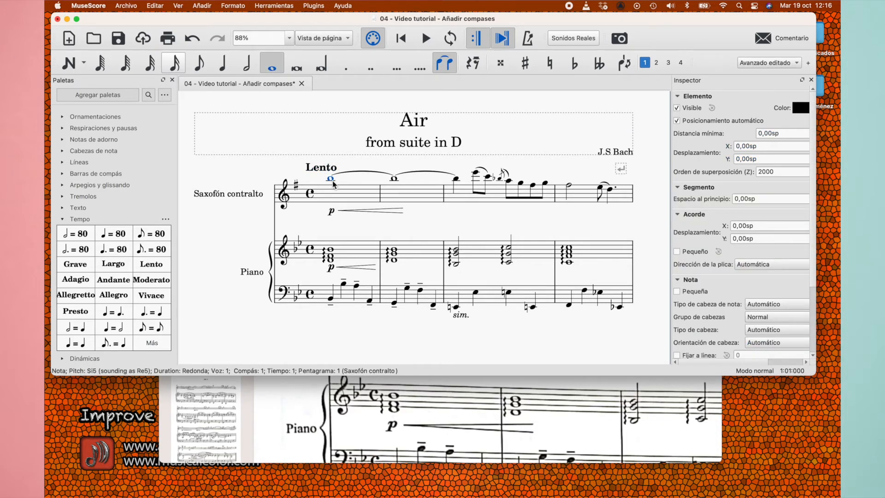
click(112, 233)
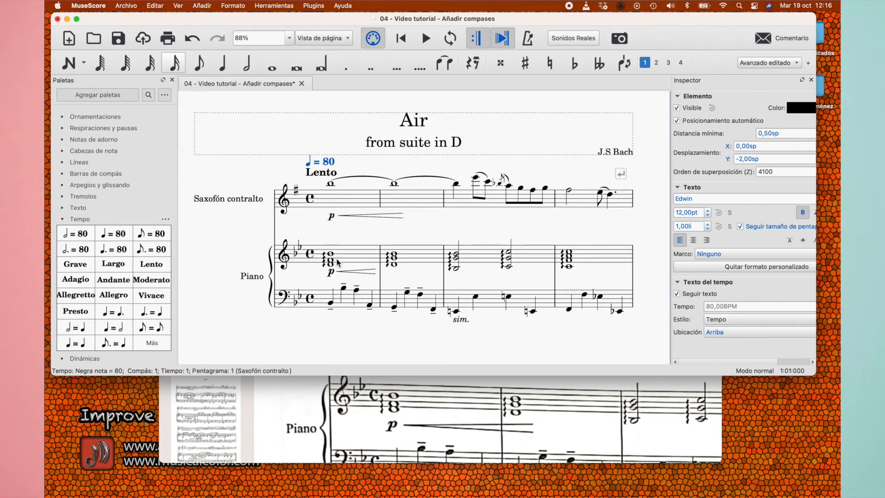
scroll(364, 247, up, 2)
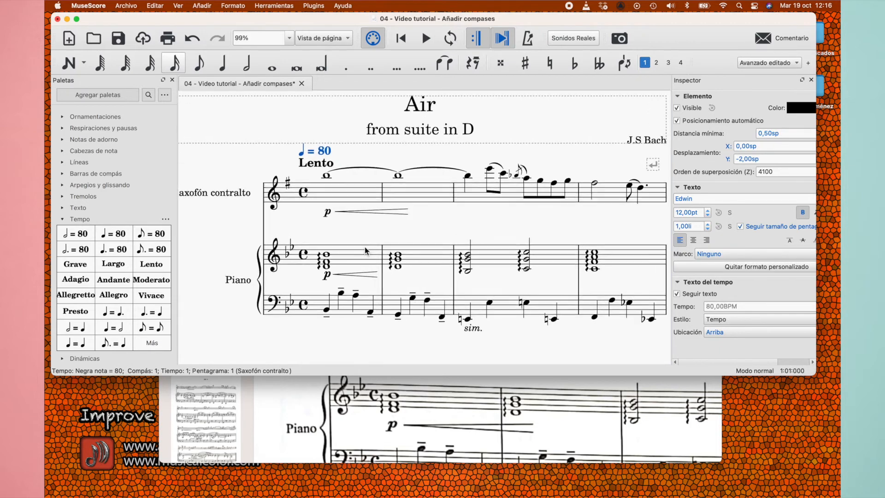
scroll(364, 247, down, 2)
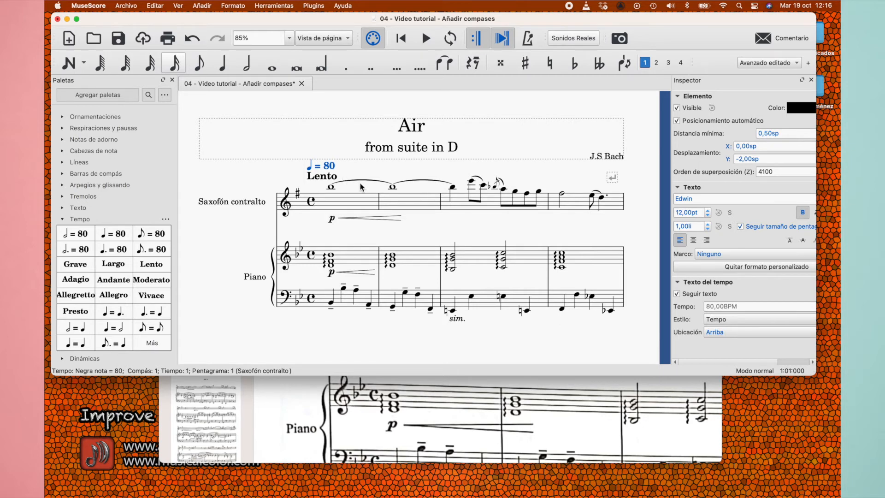
Set the metronome marking above the first measure to quarter note = 54
scroll(360, 184, up, 3)
double_click(328, 162)
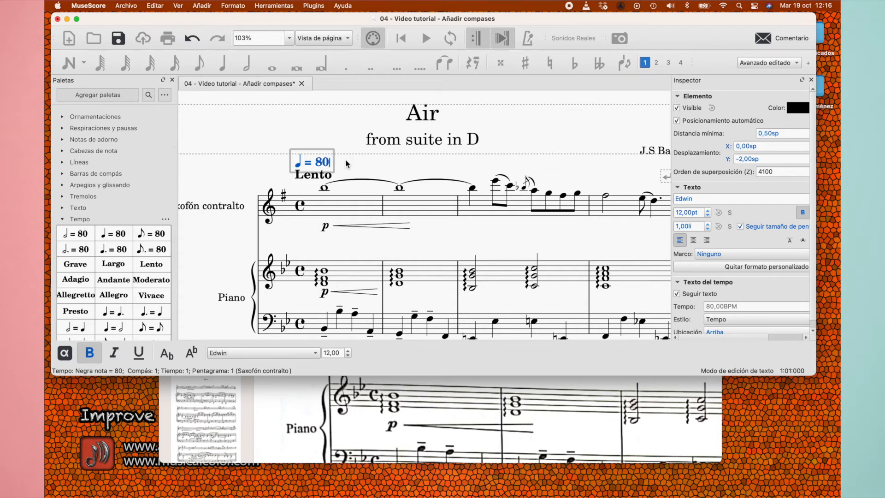
key(BackSpace)
key(BackSpace)
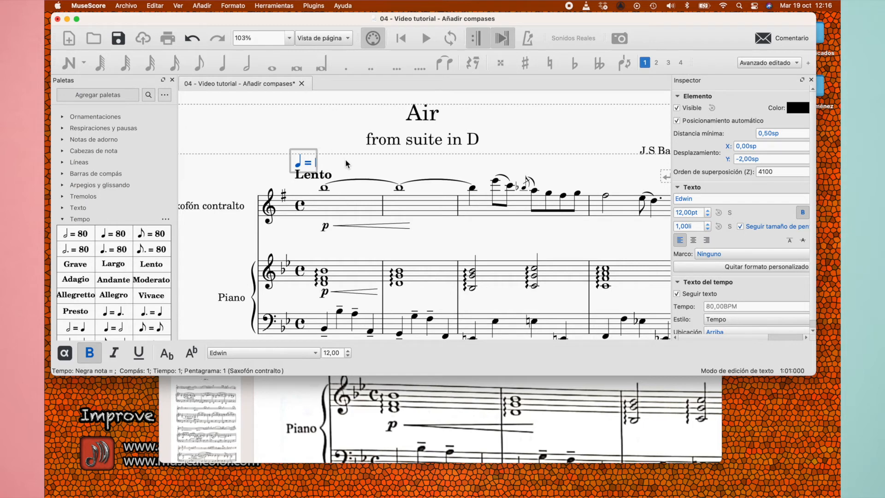
text(54)
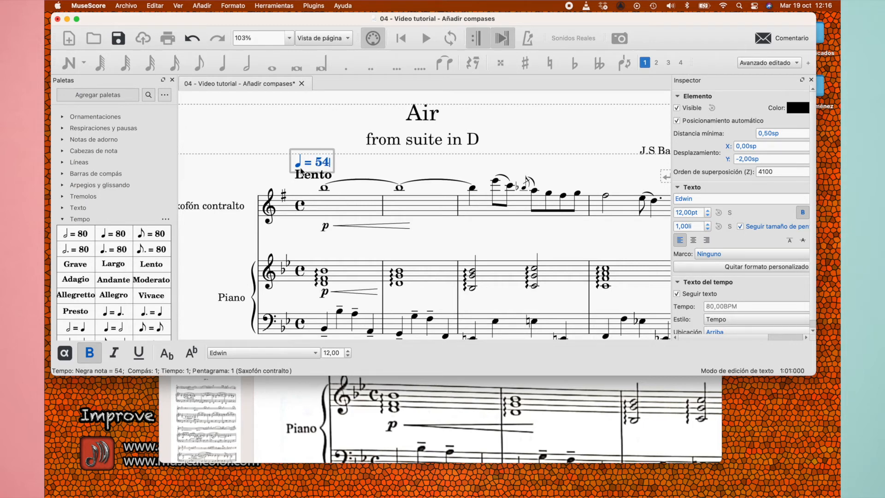
click(260, 184)
scroll(381, 226, down, 1)
scroll(380, 227, right, 1)
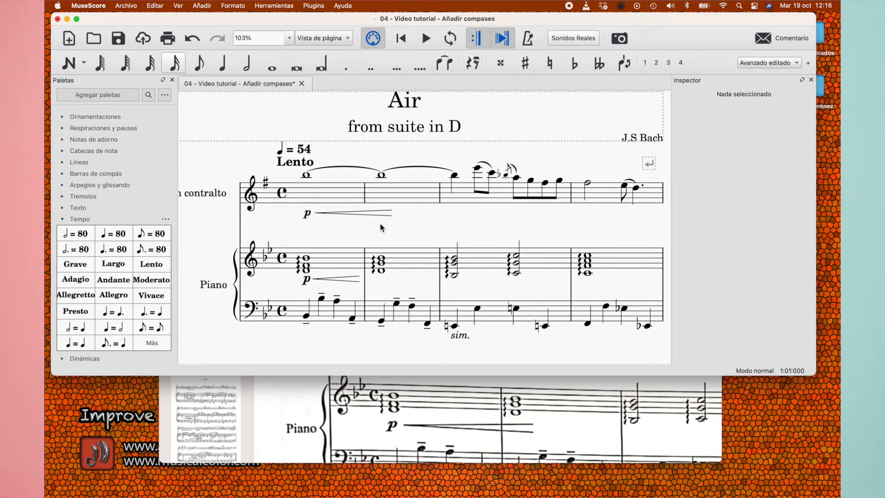
Delete both the metronome marking and the Lento text above the first measure
click(298, 159)
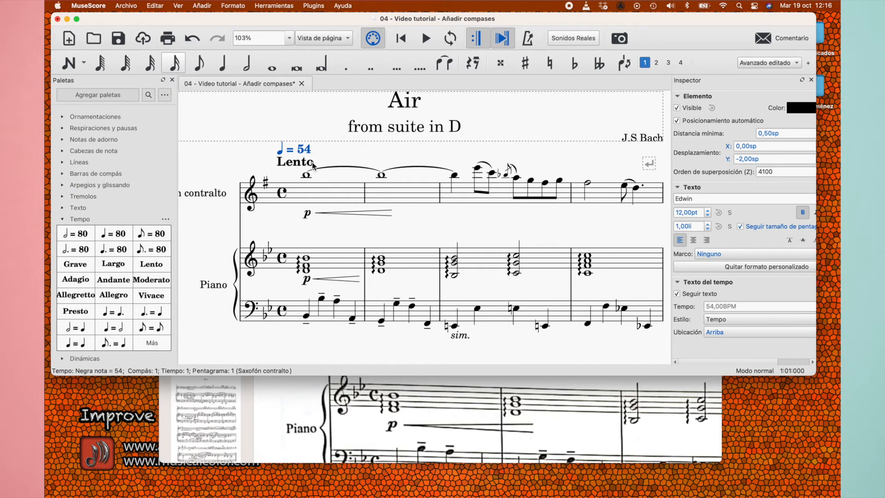
key(Delete)
click(302, 159)
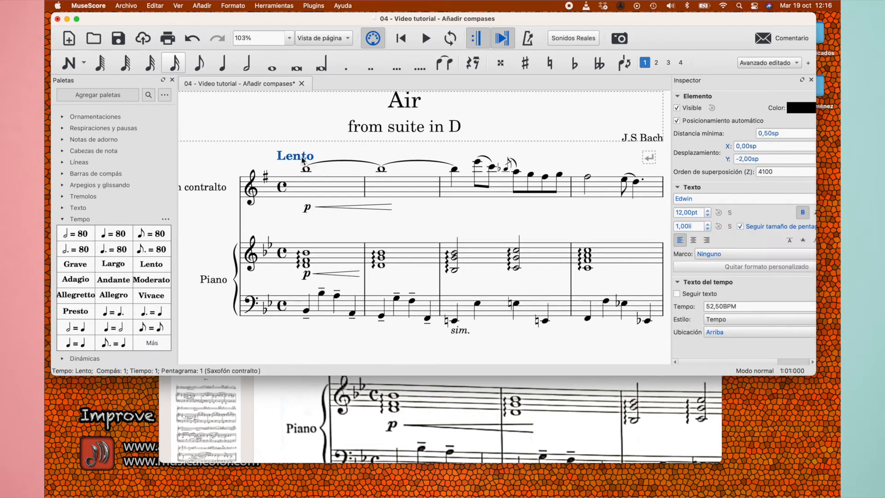
key(Delete)
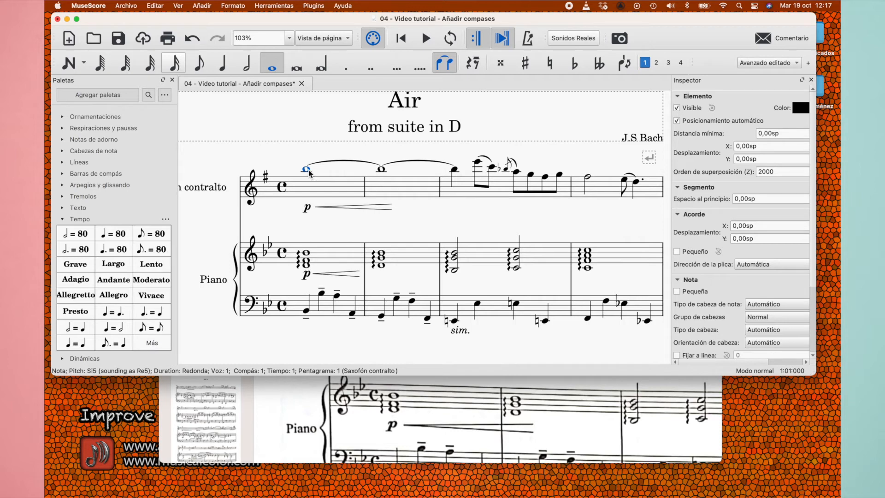
Add bold staff text reading "Lento" above the saxophone's first note
click(202, 6)
mouse_move(214, 68)
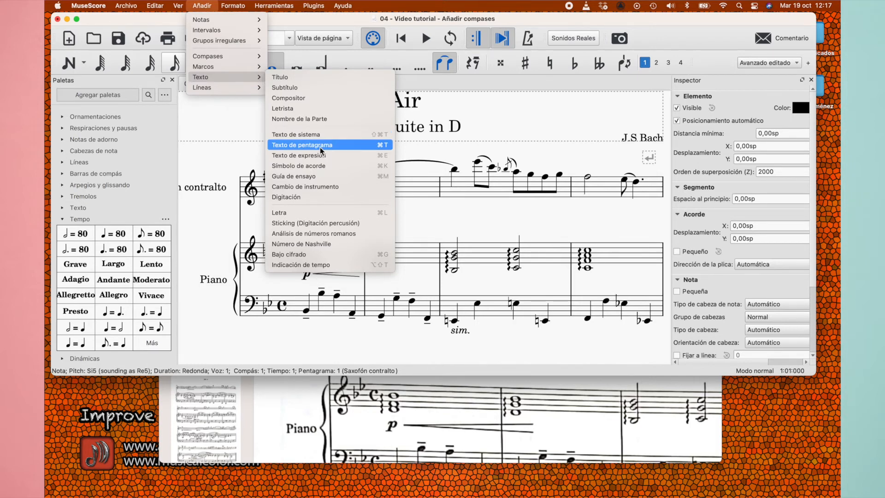
click(351, 148)
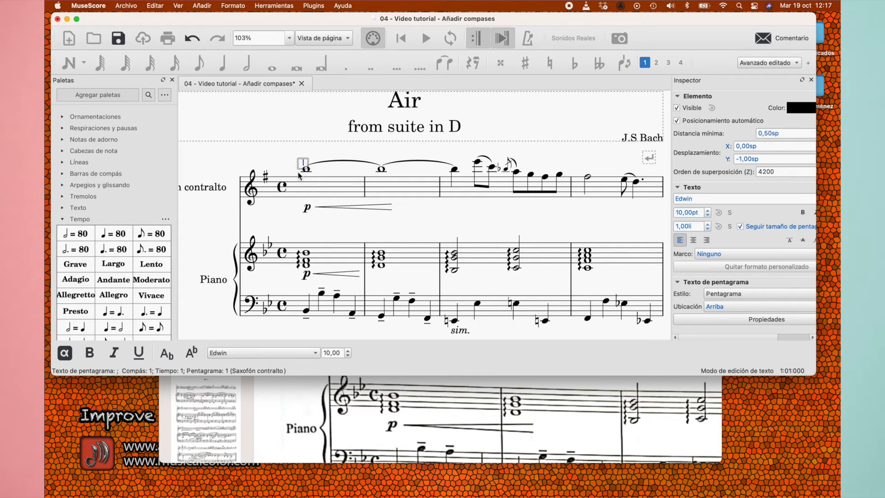
click(90, 353)
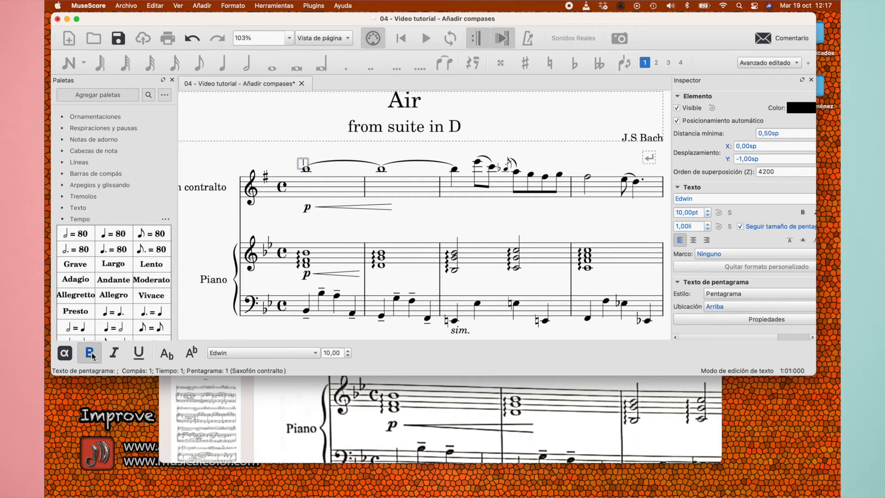
text(Lento)
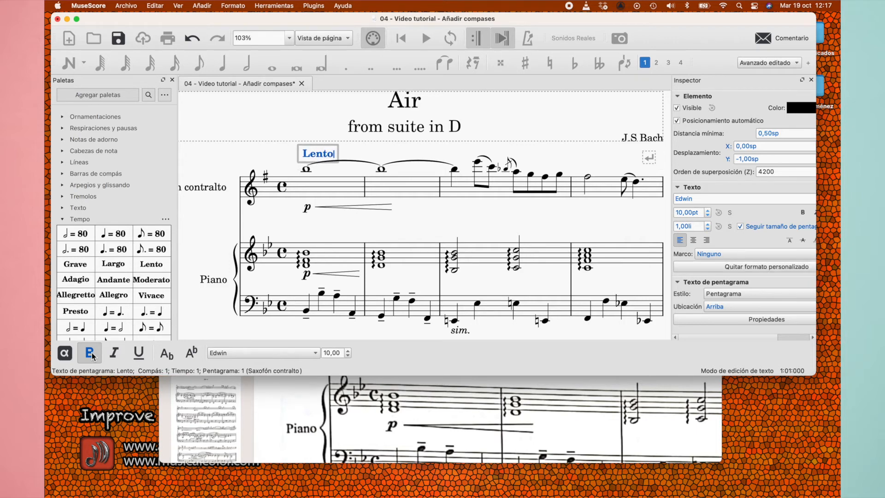
Italicize the whole word "Lento" in the staff text above the first measure
click(115, 355)
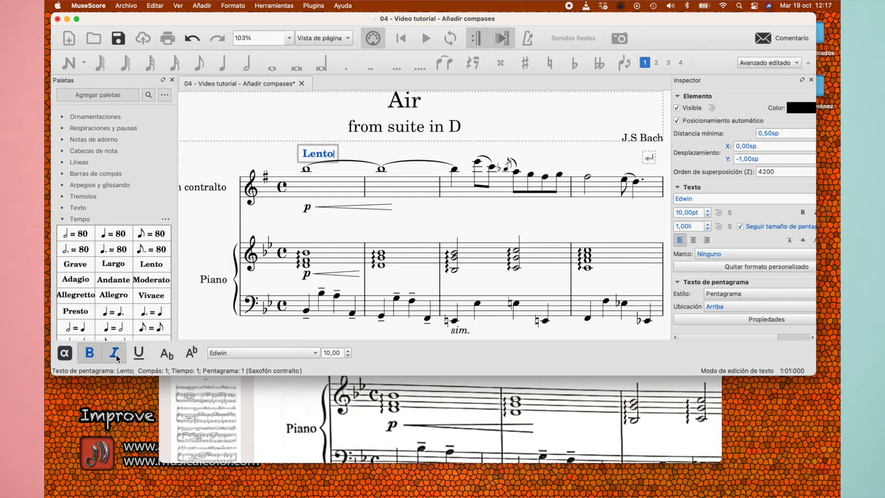
click(115, 355)
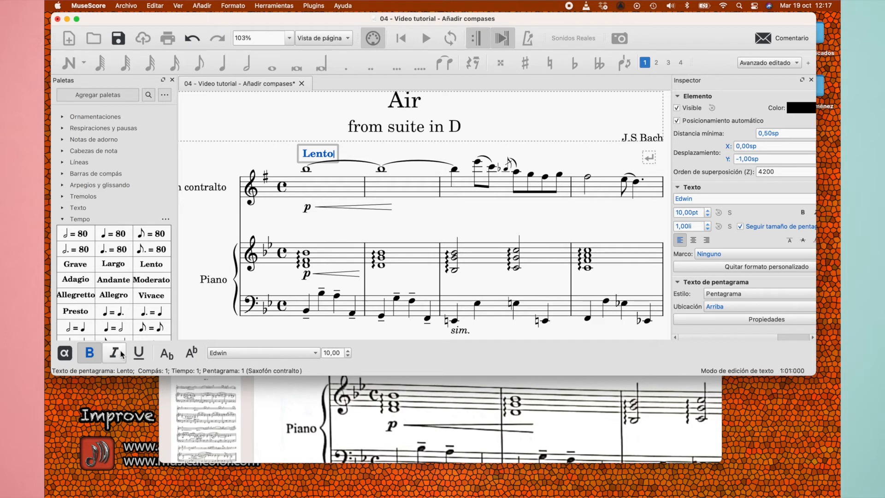
double_click(305, 154)
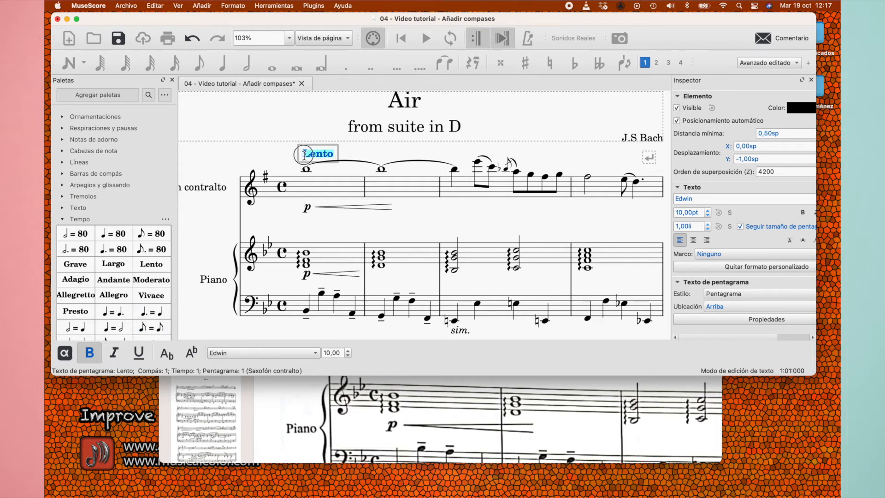
click(114, 354)
click(372, 142)
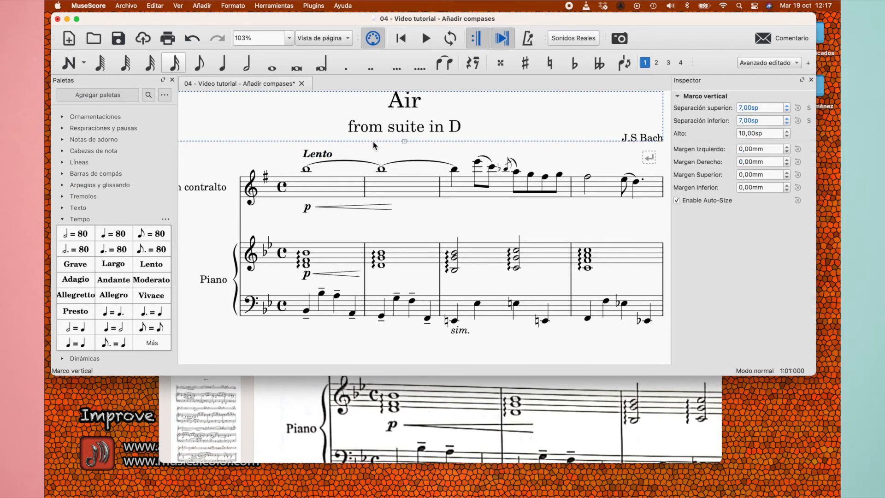
click(326, 160)
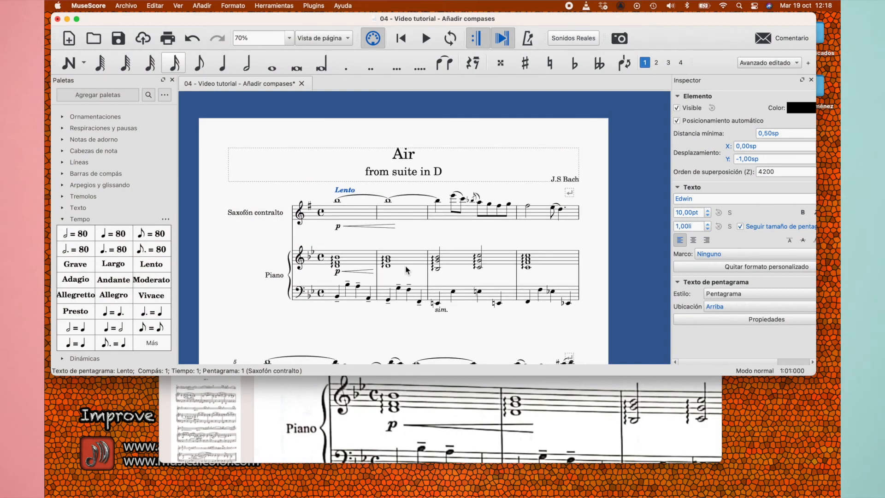
Check the score's saxophone and piano names against the source PDF in Preview, and return to MuseScore
scroll(405, 264, up, 2)
click(251, 212)
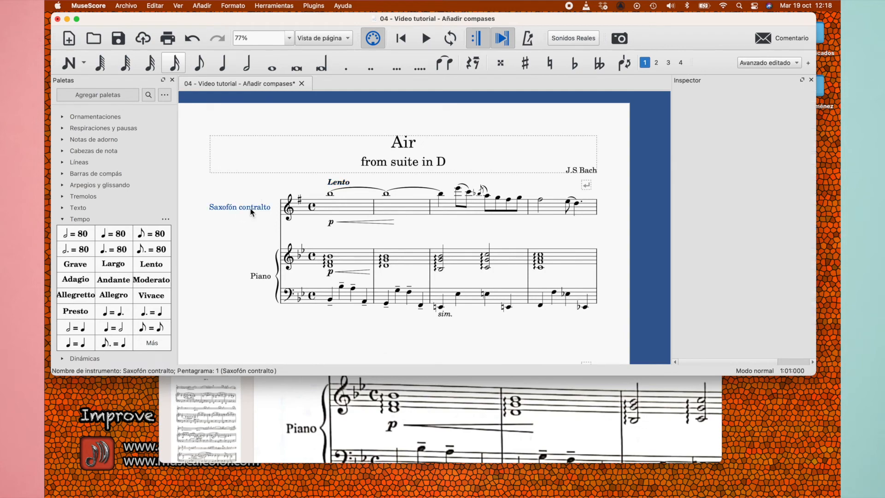
click(265, 276)
click(375, 419)
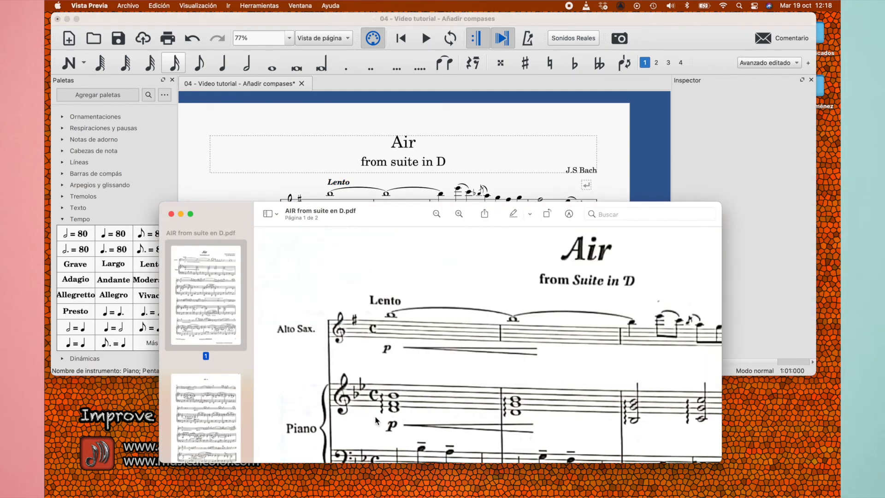
scroll(381, 394, down, 3)
scroll(380, 393, down, 3)
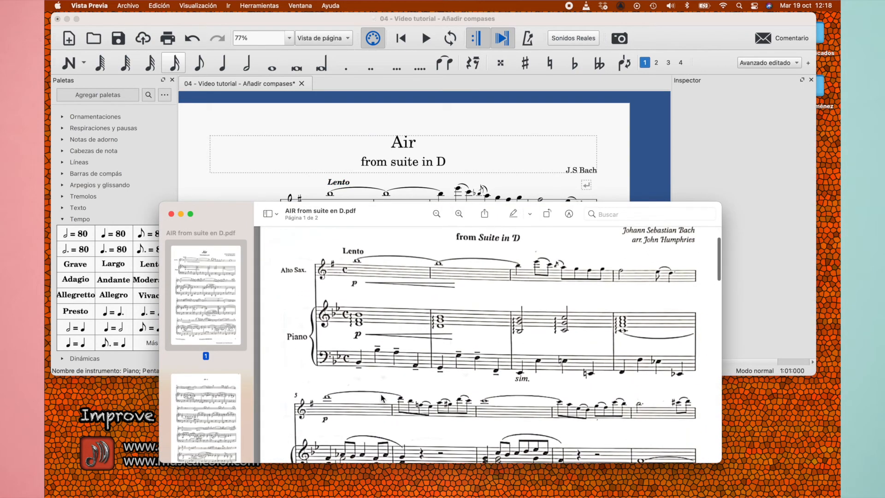
click(226, 183)
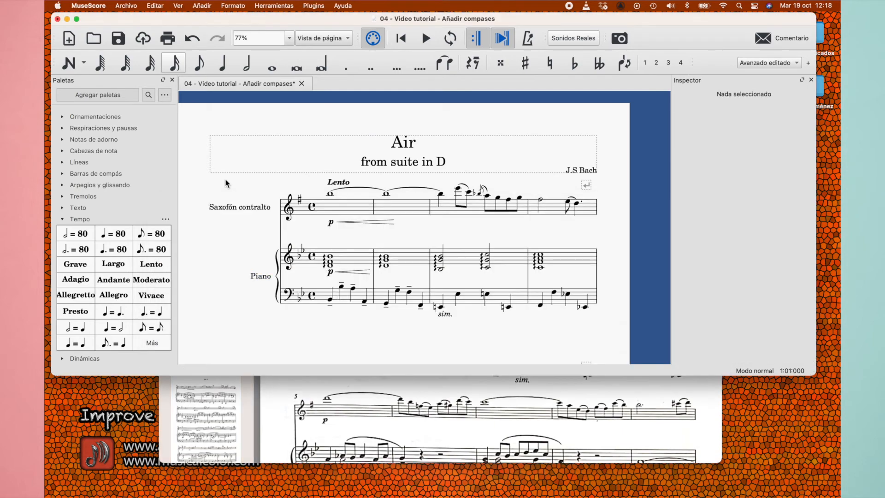
Change the saxophone staff's long instrument name to "Alto sax." in its staff and part properties
double_click(267, 210)
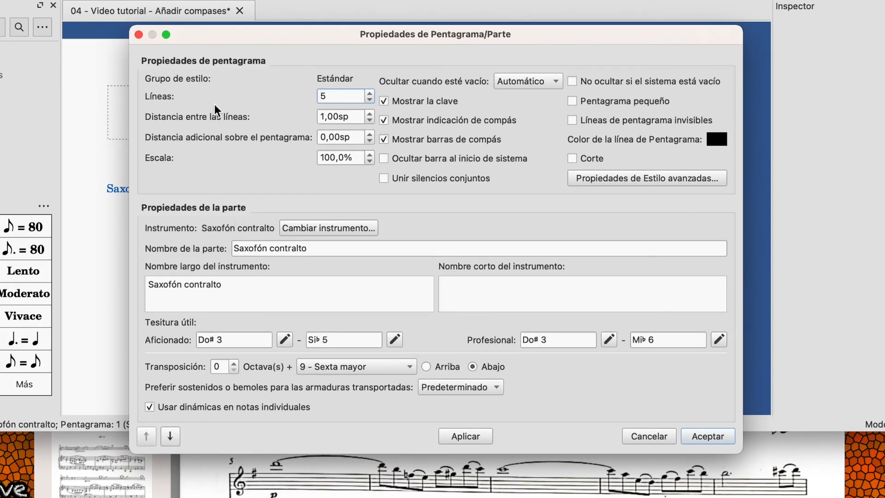
click(271, 479)
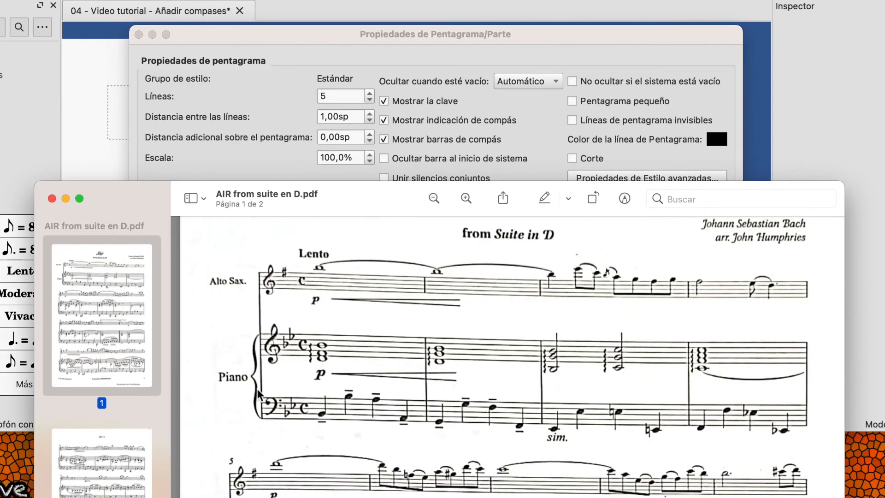
click(103, 162)
drag(227, 290, 78, 273)
text(Alto )
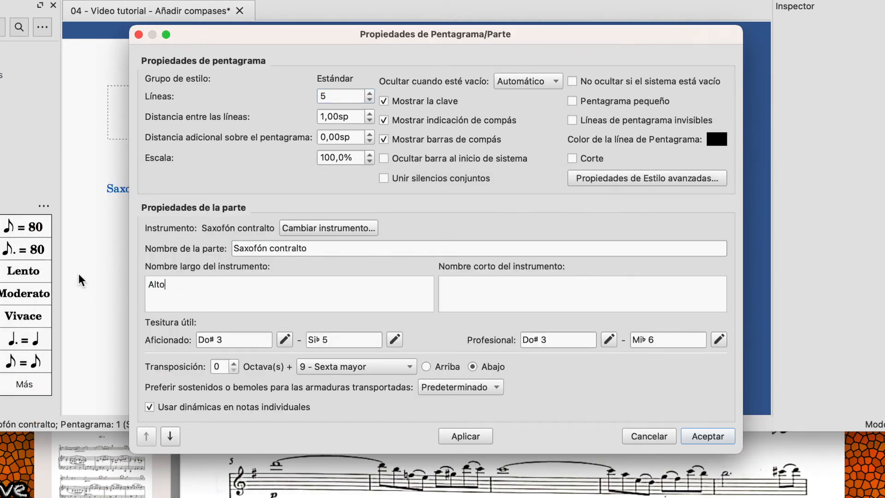
text(sax.)
click(465, 294)
click(702, 435)
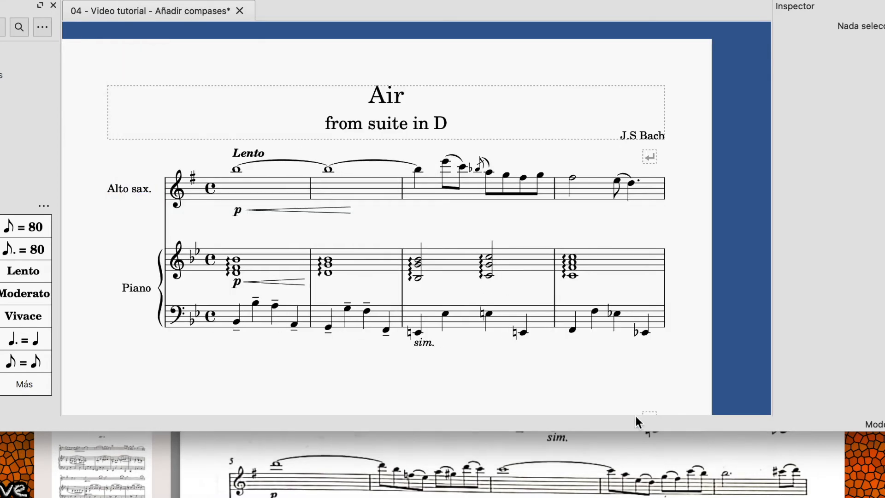
Save the score under its current file name
click(322, 451)
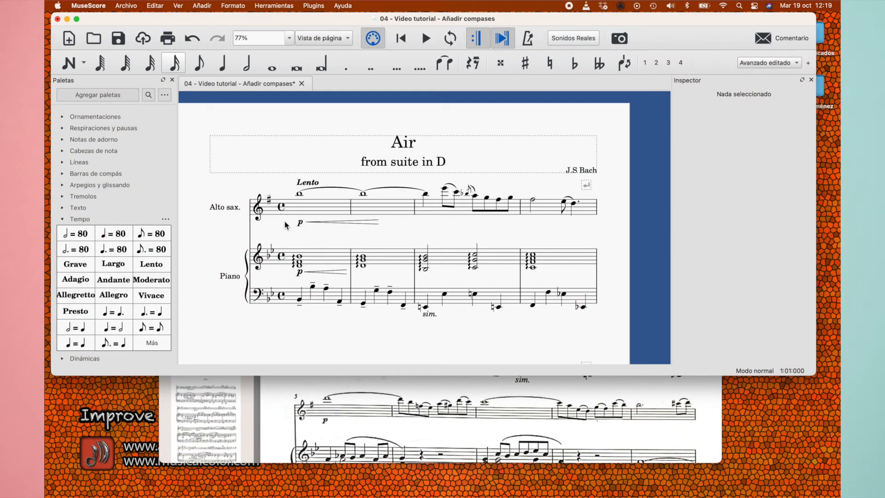
scroll(284, 225, up, 1)
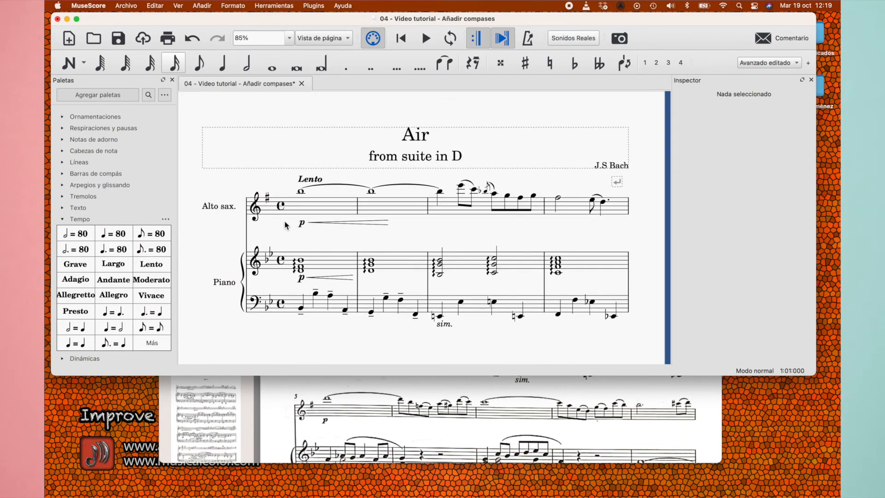
scroll(285, 224, left, 1)
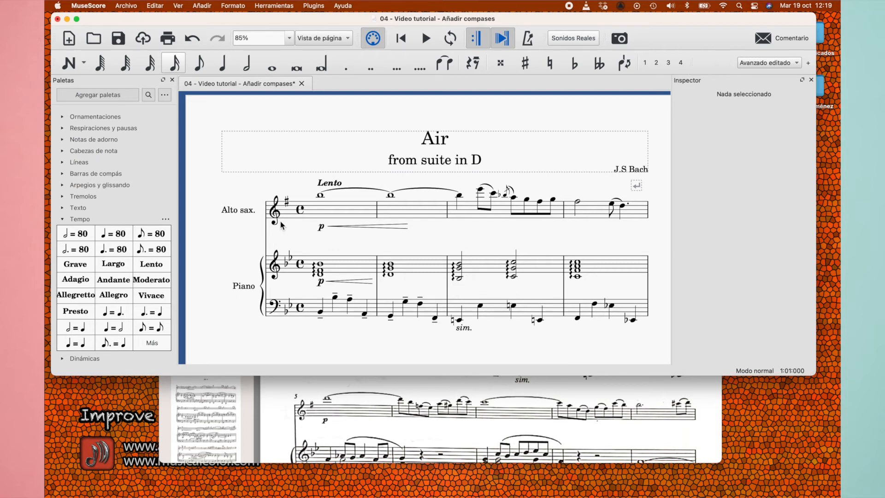
key(super+s)
click(128, 8)
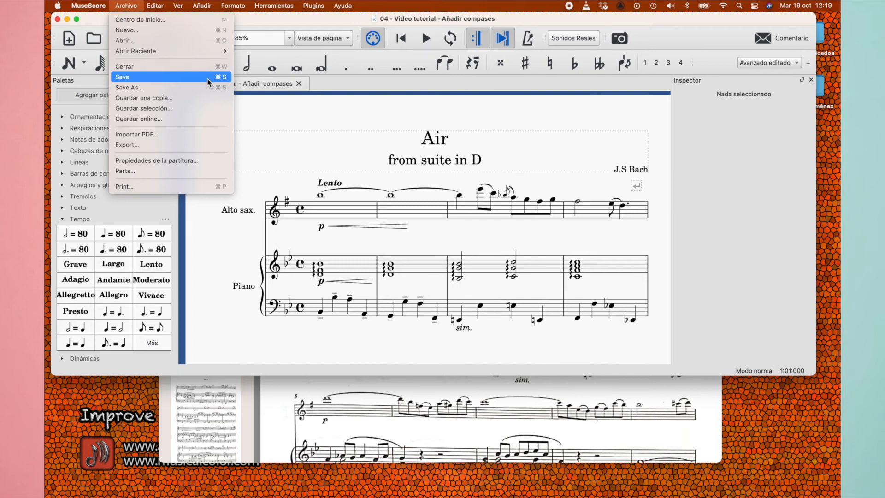
click(319, 162)
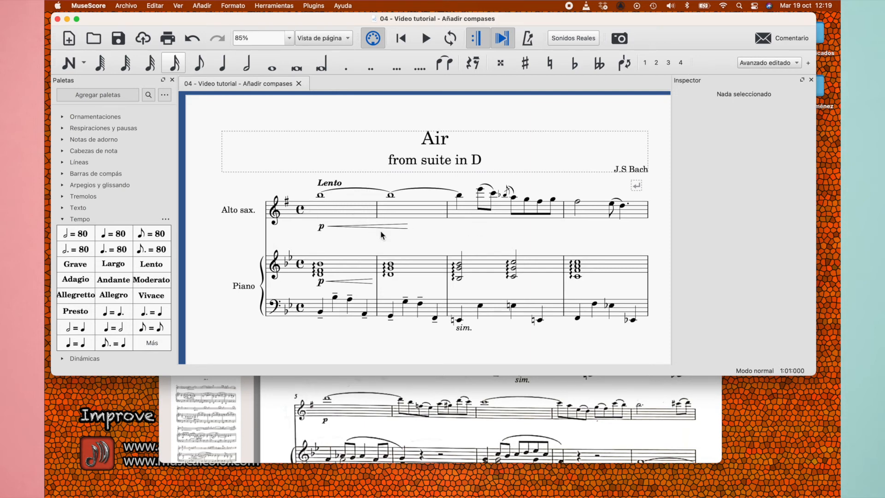
Review the full page of the score, from the title and first system down to the first and second endings
scroll(380, 234, down, 3)
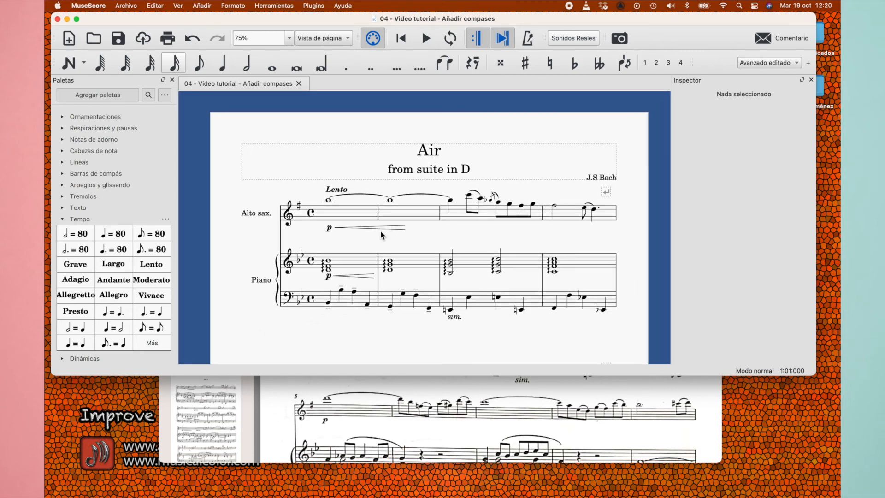
scroll(381, 235, up, 2)
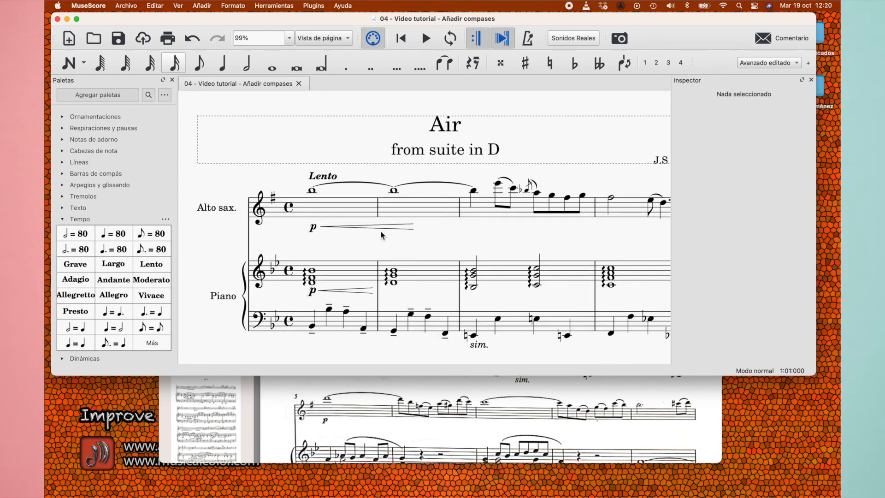
scroll(381, 234, up, 2)
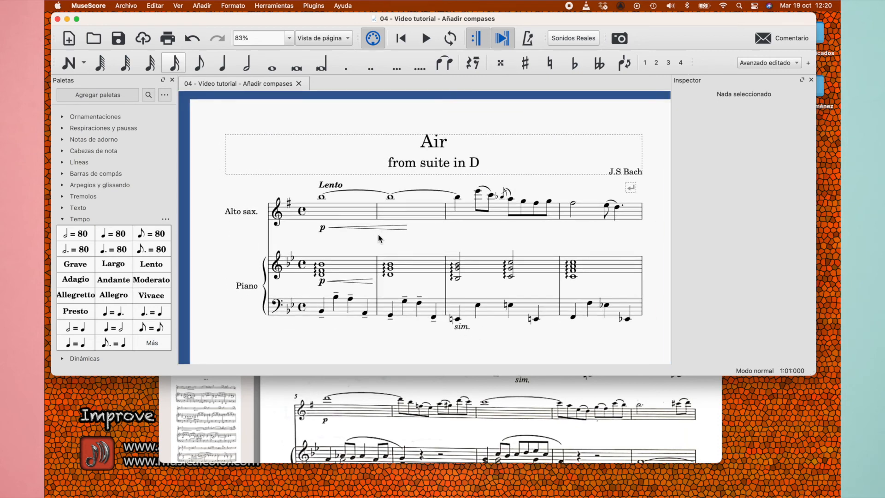
scroll(379, 310, down, 10)
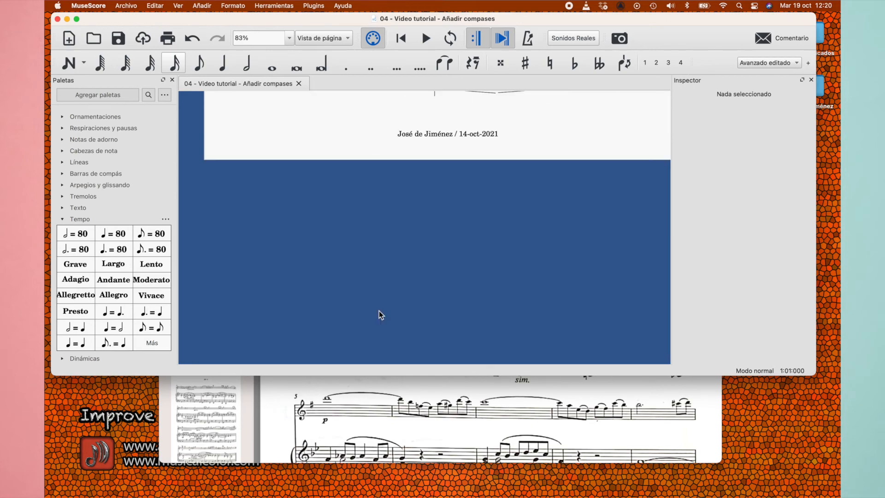
scroll(379, 311, down, 8)
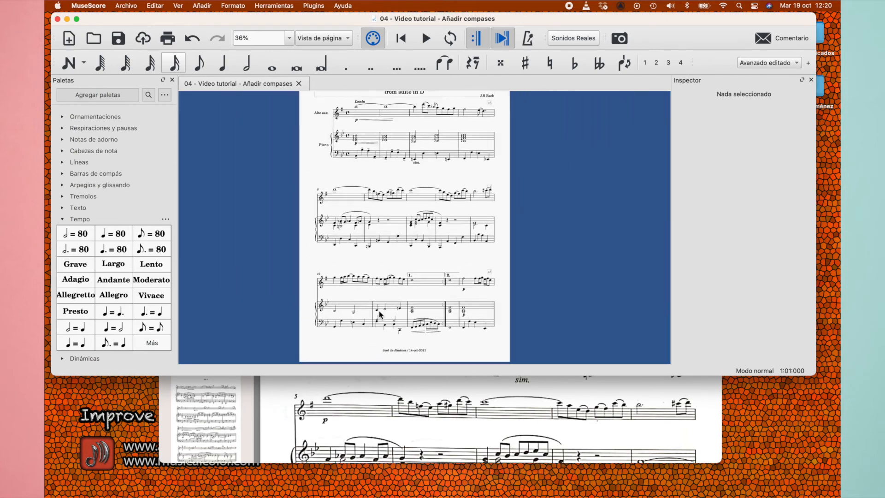
scroll(379, 311, up, 3)
scroll(379, 310, up, 2)
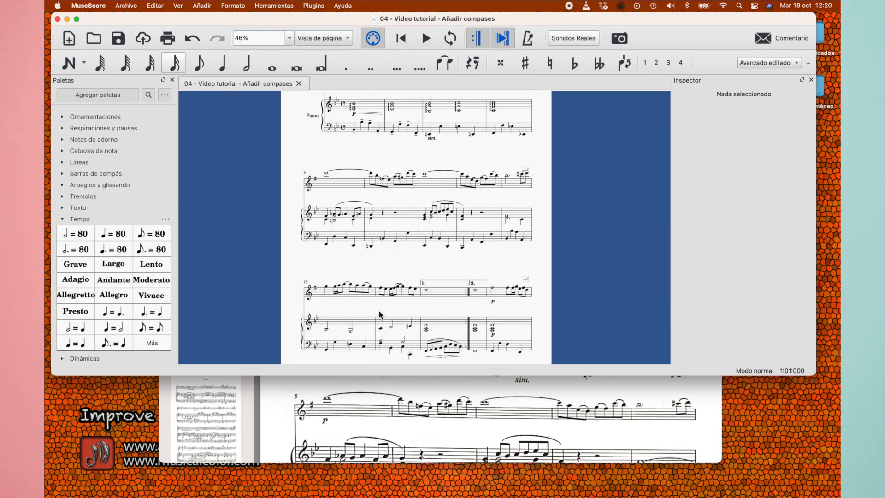
scroll(379, 310, up, 2)
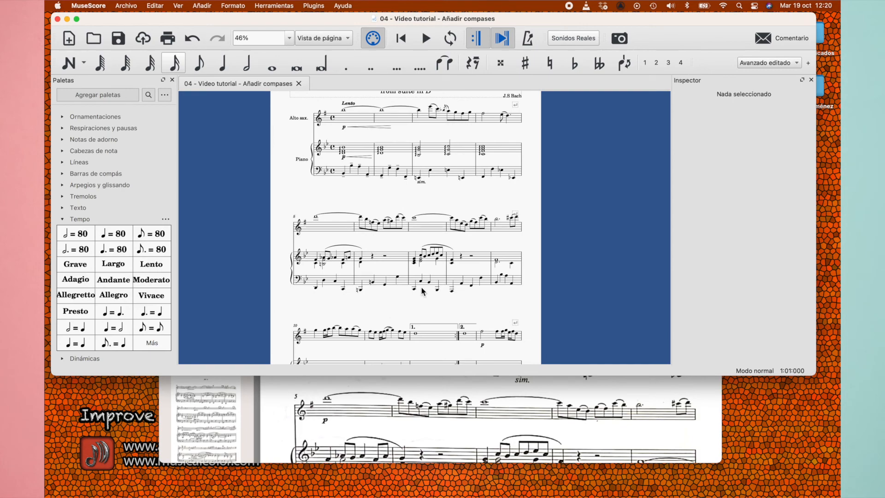
scroll(423, 291, up, 5)
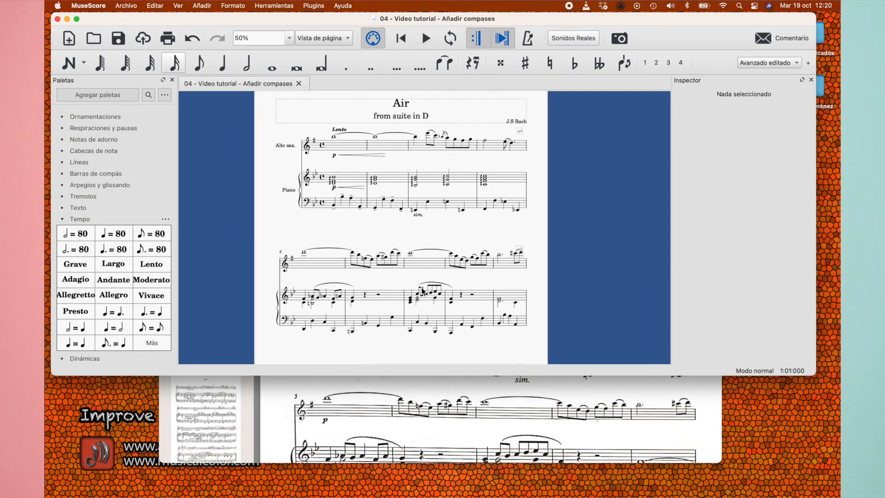
scroll(423, 291, up, 5)
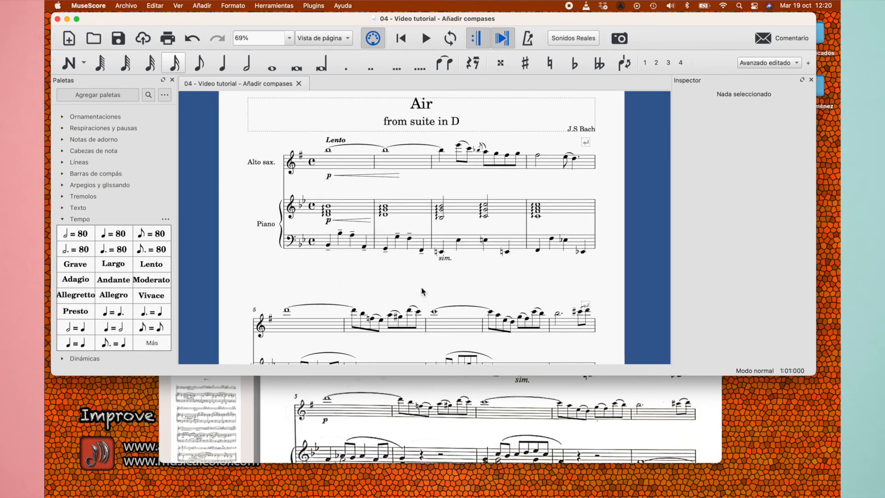
scroll(422, 291, up, 2)
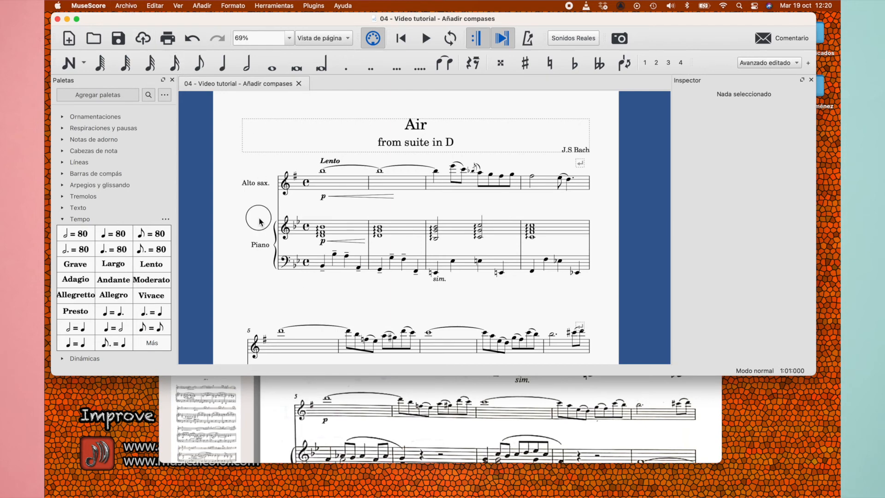
Try exporting the full score, exploring the PNG Images and PDF formats up to the save location, and cancel the export
scroll(315, 328, down, 3)
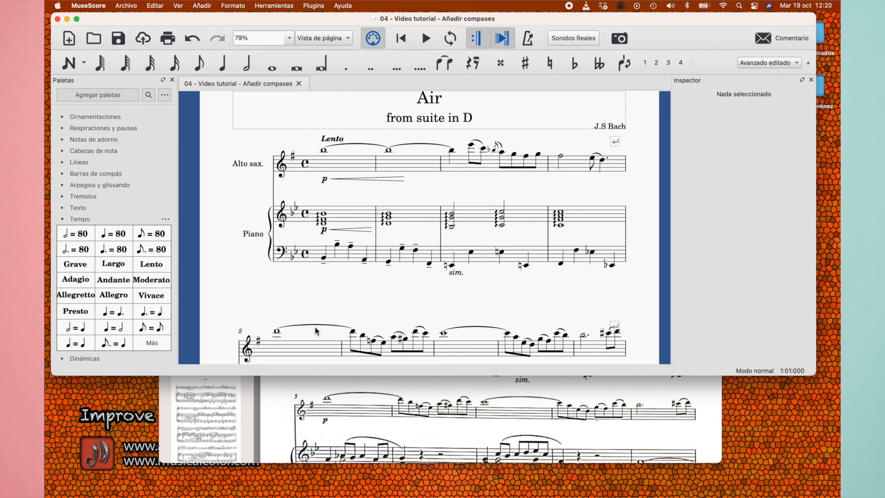
click(134, 7)
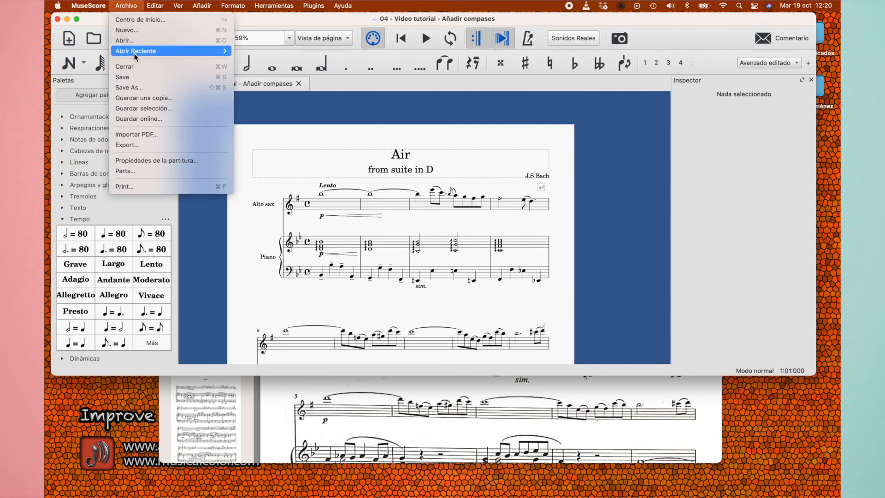
click(135, 146)
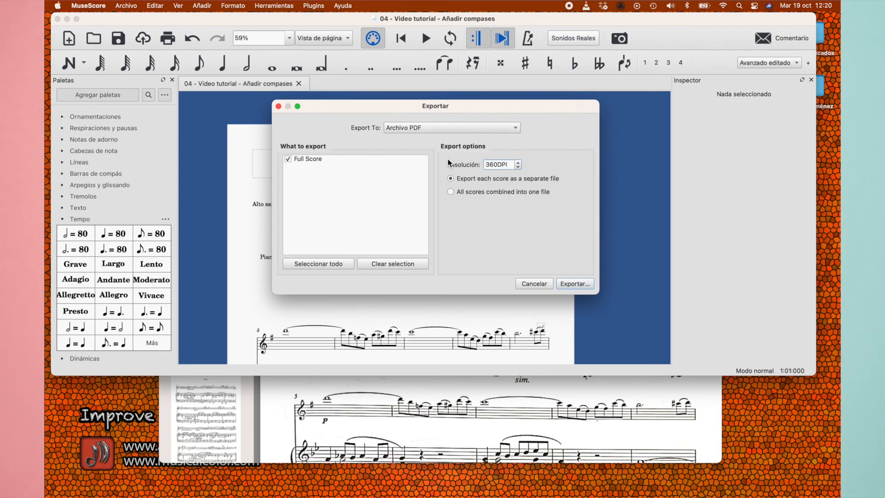
click(476, 127)
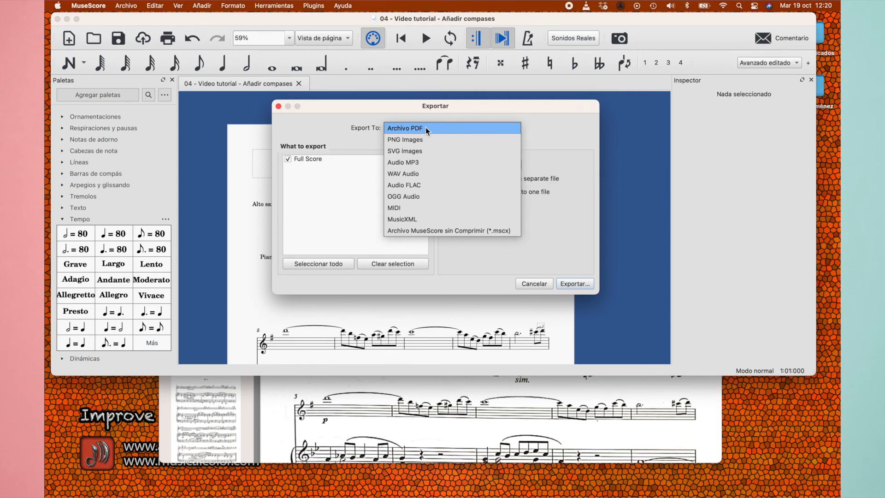
click(397, 141)
click(477, 128)
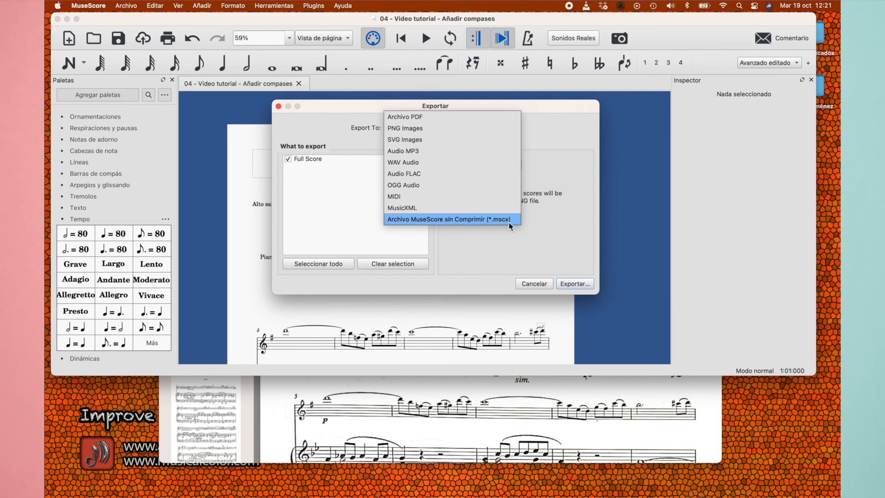
click(416, 120)
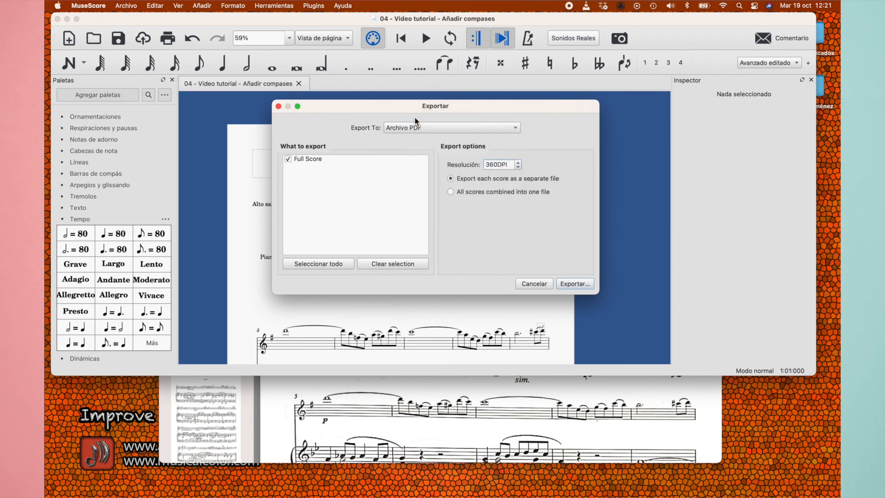
click(583, 283)
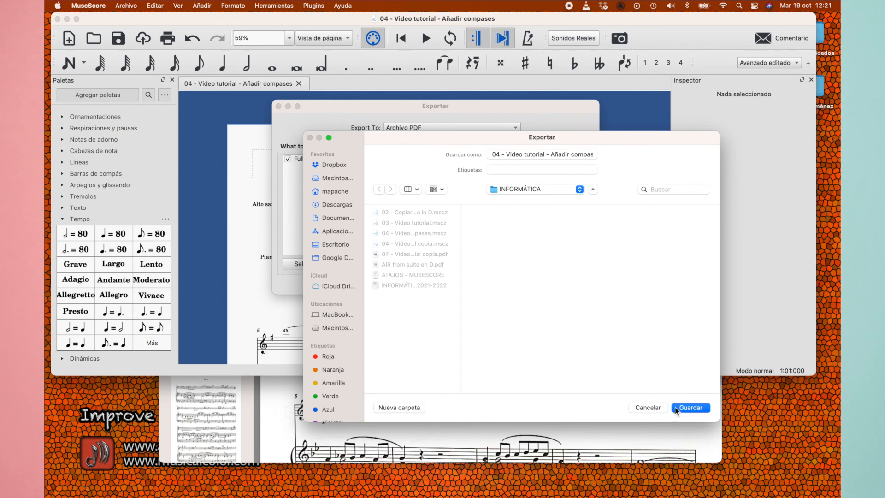
click(645, 407)
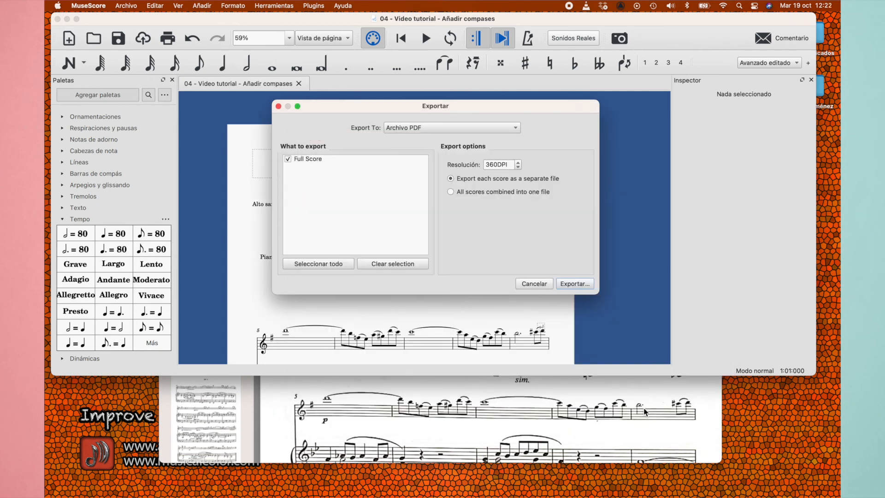
click(533, 283)
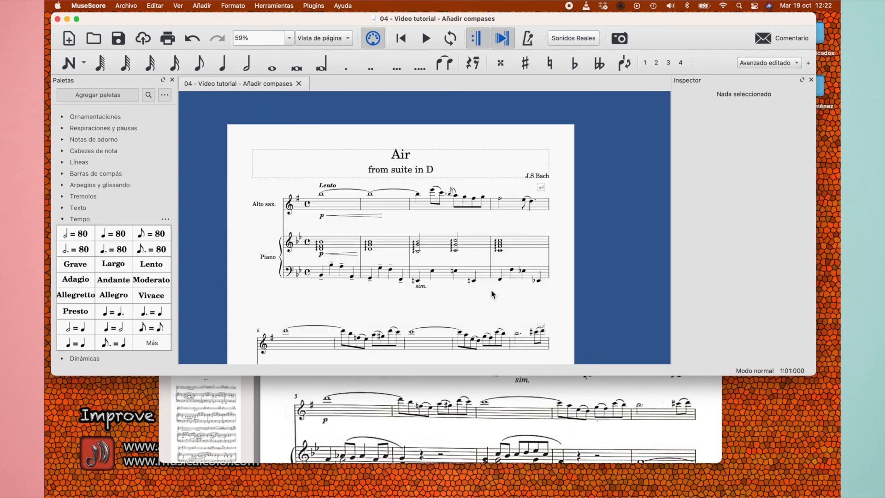
scroll(463, 317, down, 2)
scroll(463, 318, down, 1)
scroll(461, 321, down, 3)
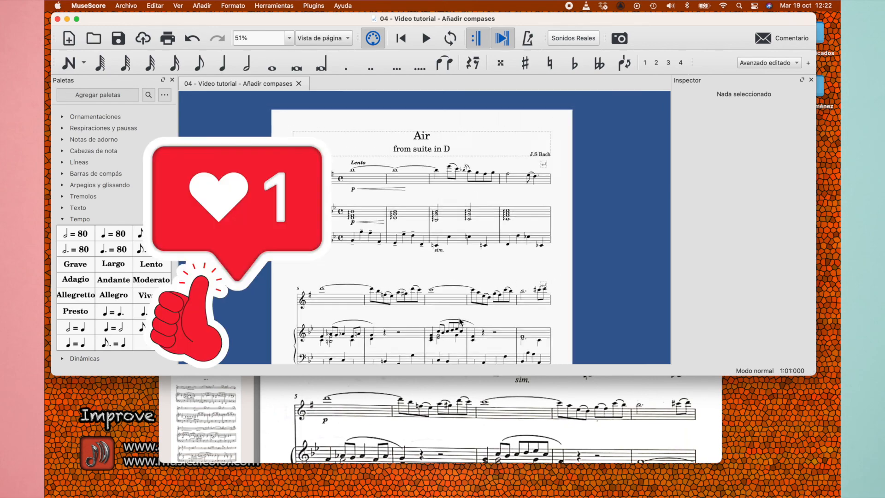
scroll(461, 322, down, 2)
scroll(461, 321, down, 1)
scroll(461, 321, up, 3)
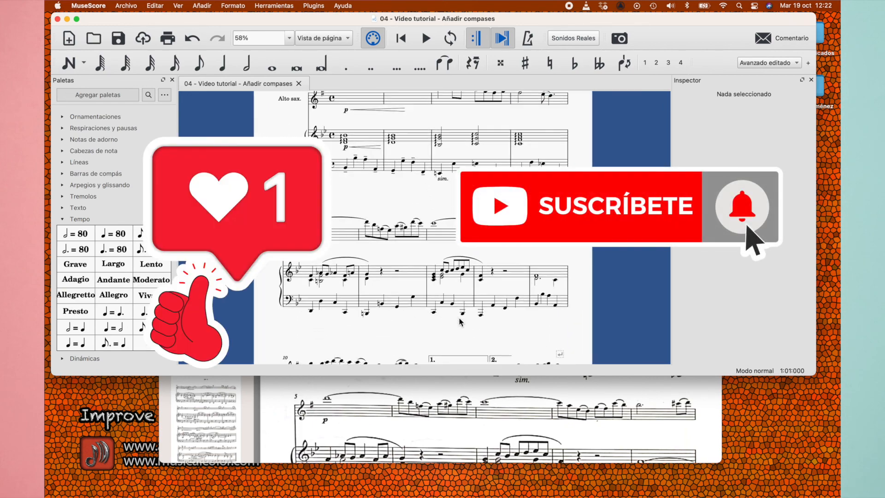
scroll(461, 322, up, 3)
scroll(461, 322, up, 2)
scroll(461, 322, up, 3)
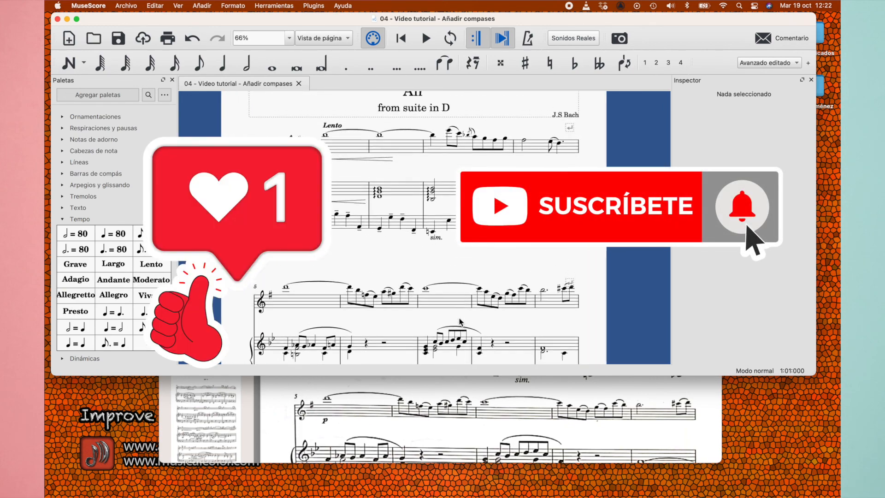
scroll(459, 321, up, 2)
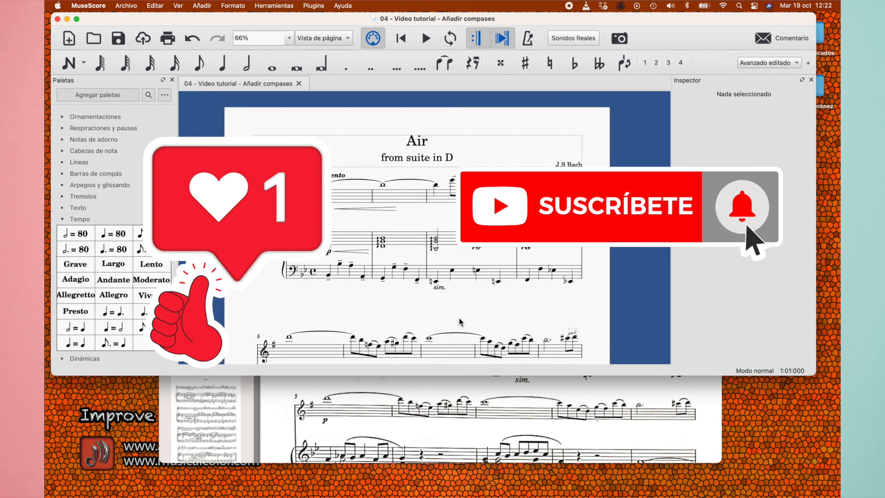
scroll(460, 322, down, 1)
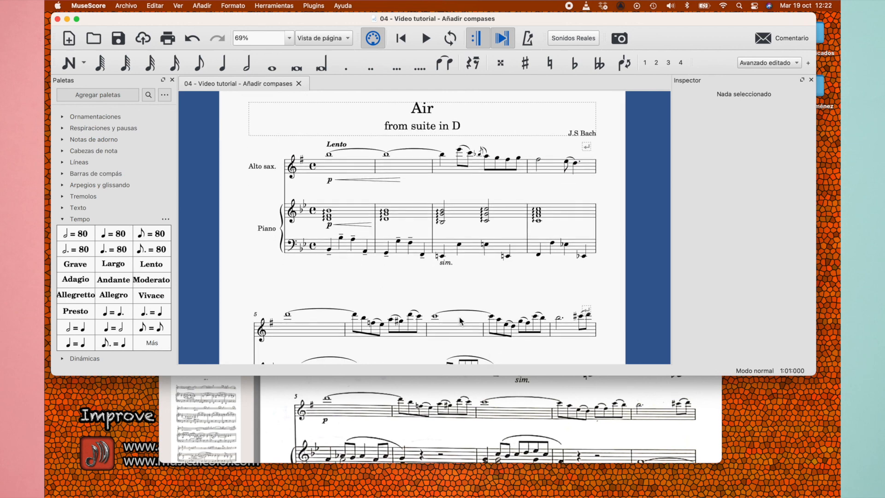
scroll(460, 321, down, 3)
scroll(452, 331, down, 2)
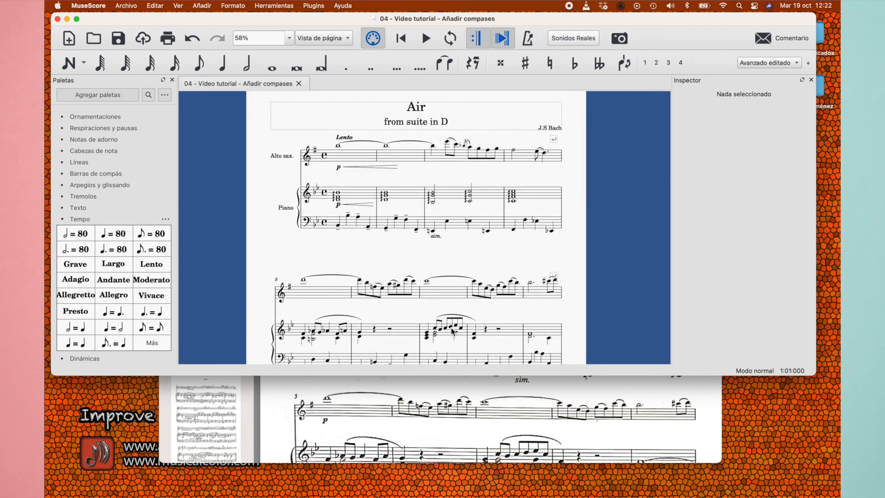
scroll(451, 331, up, 1)
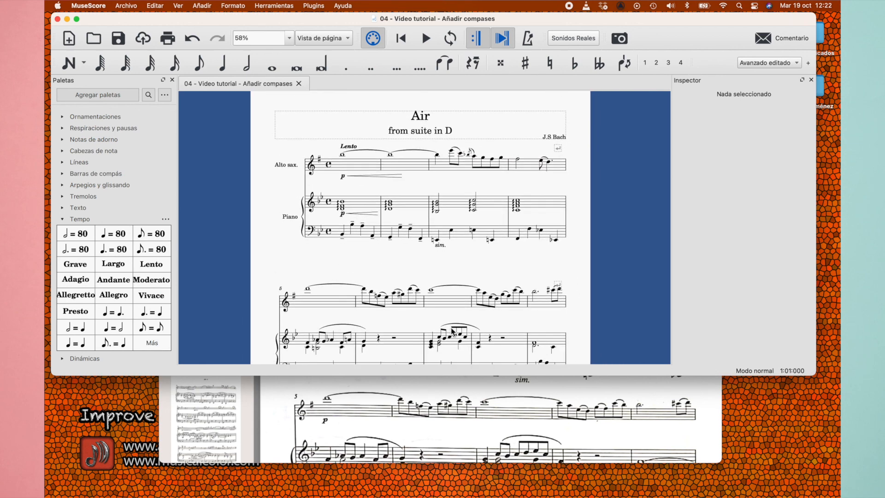
scroll(489, 325, down, 2)
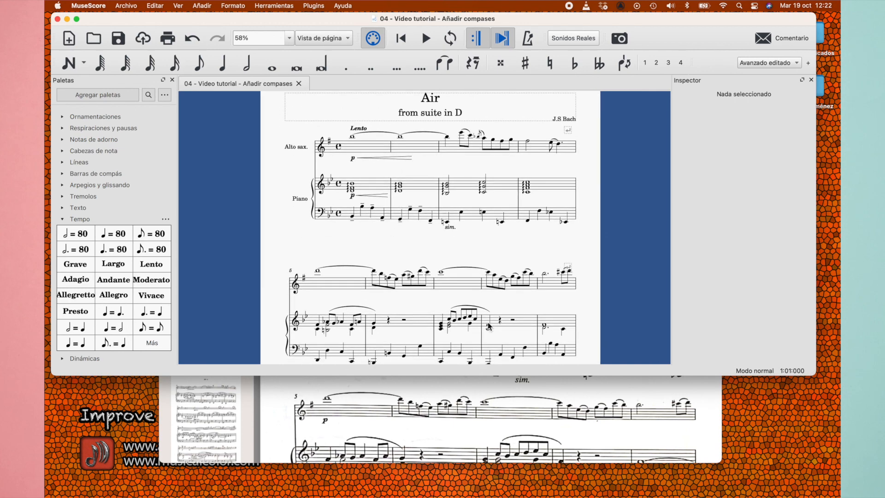
scroll(483, 336, up, 2)
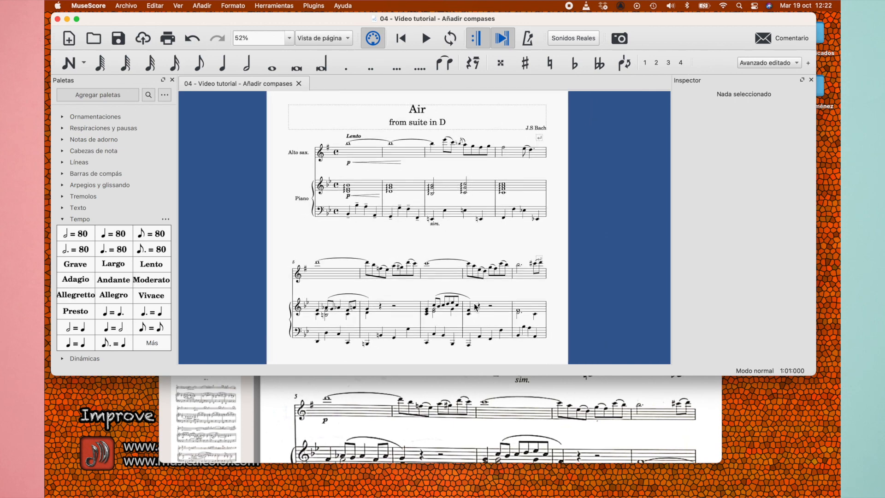
scroll(475, 307, down, 2)
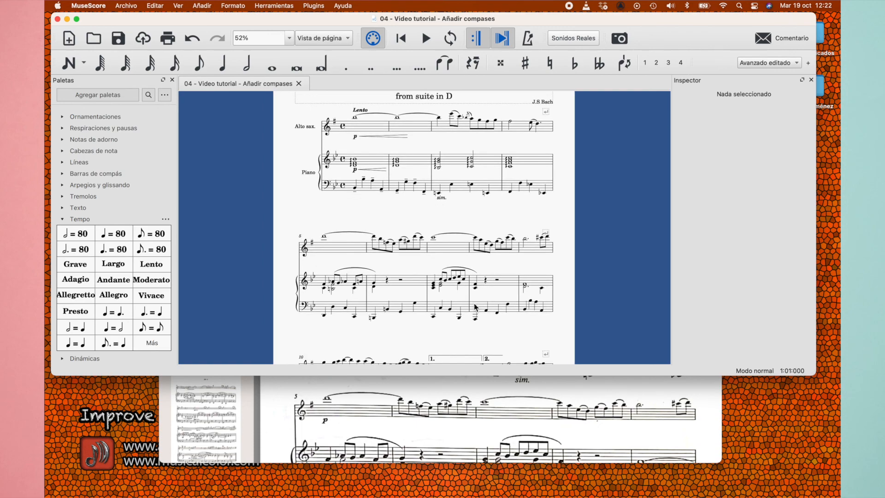
Switch to Preview to examine the remaining systems of AIR from suite en D.pdf, and return to MuseScore
click(474, 426)
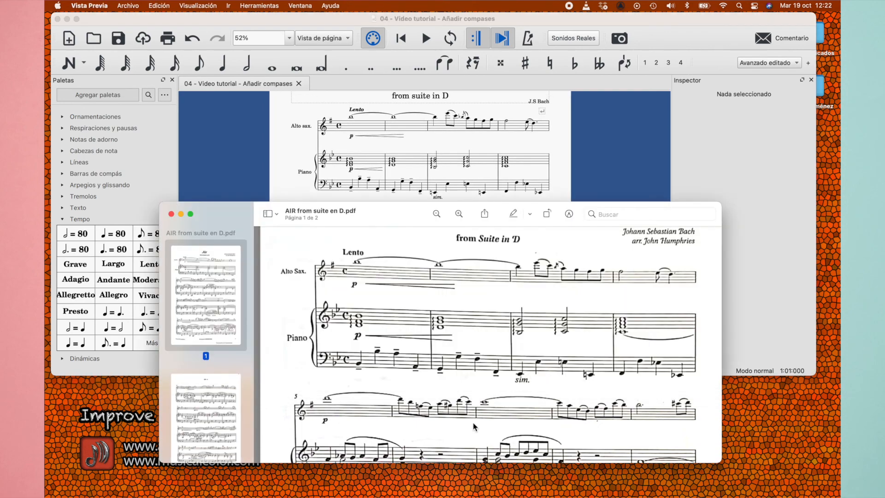
scroll(474, 427, down, 5)
scroll(474, 426, down, 3)
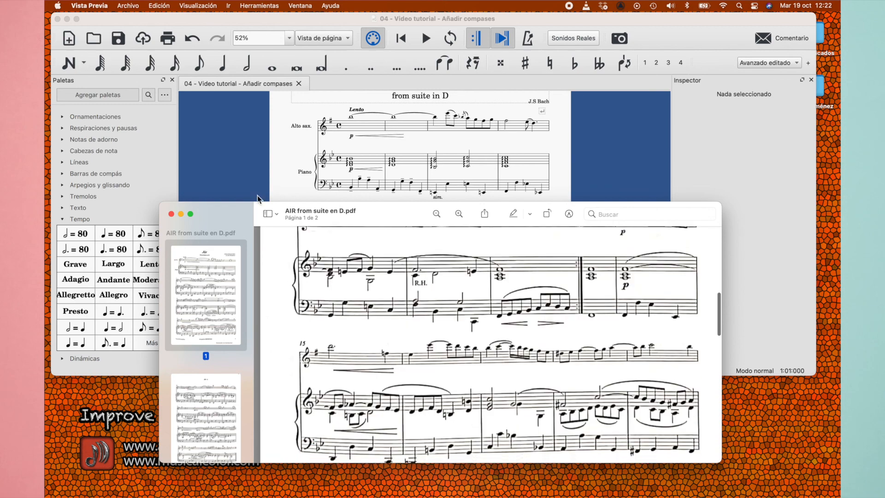
click(291, 157)
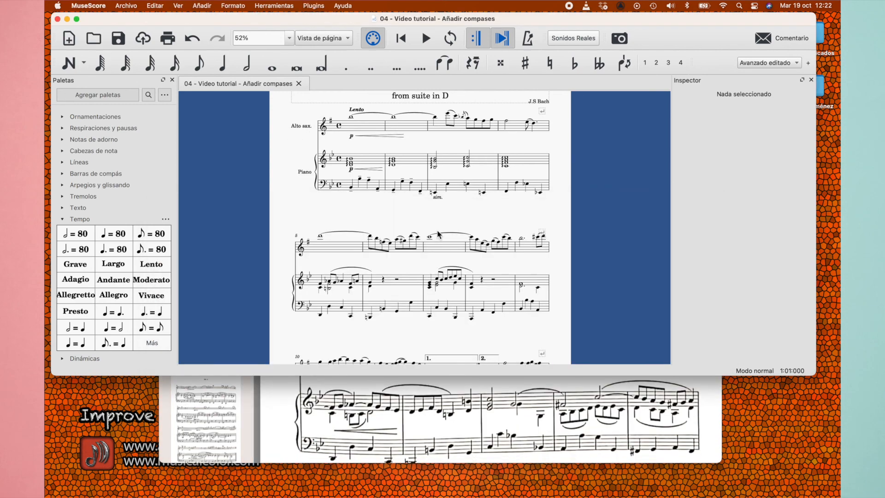
scroll(439, 234, up, 2)
scroll(438, 235, up, 3)
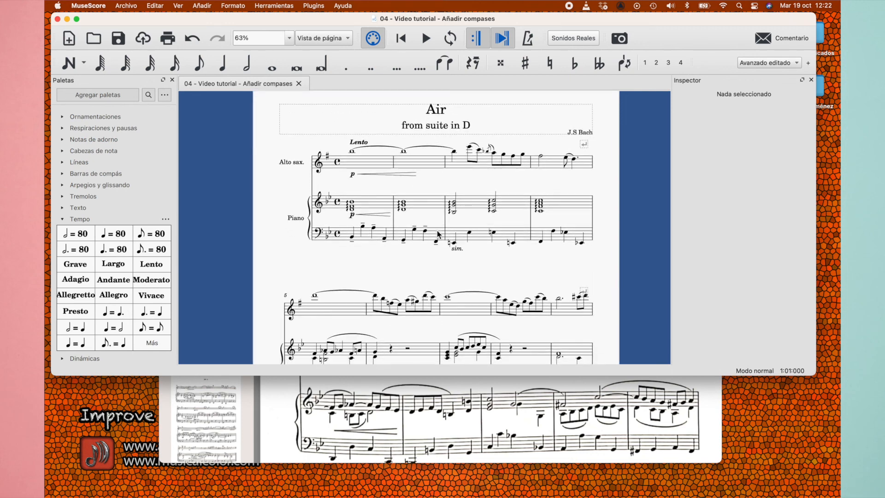
scroll(464, 275, up, 1)
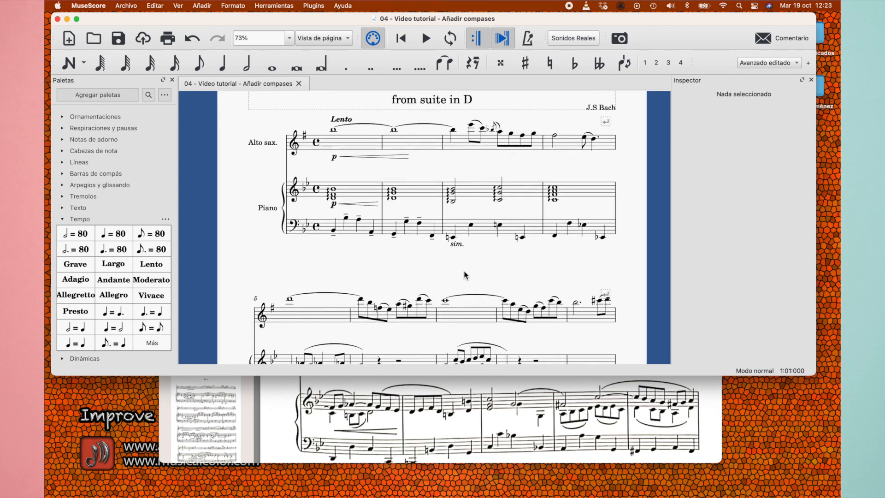
scroll(465, 275, down, 4)
scroll(465, 275, down, 3)
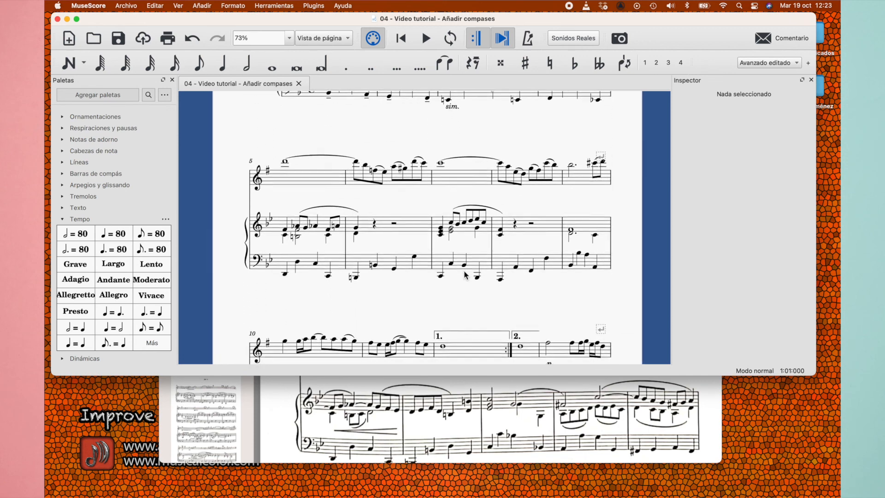